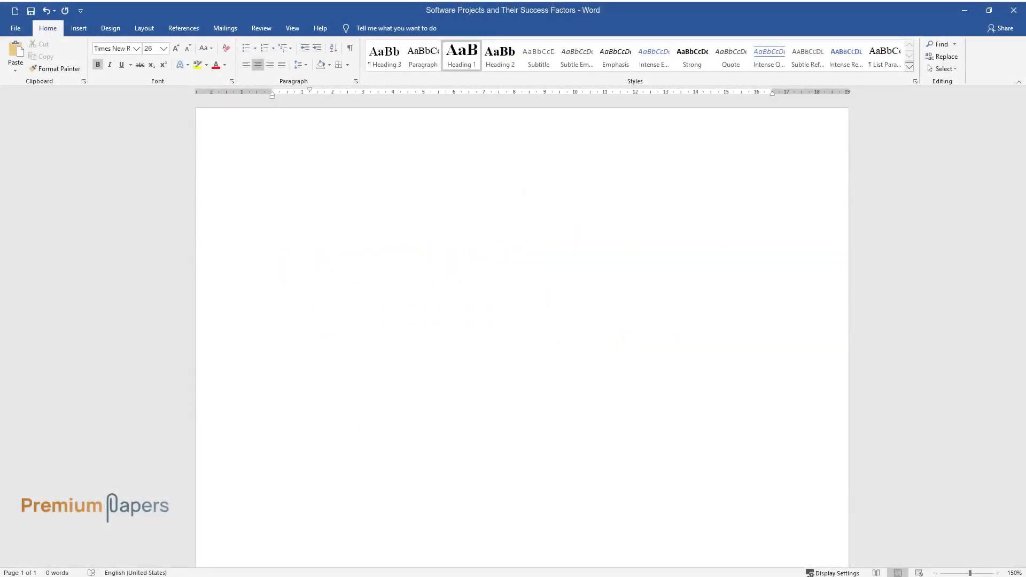
# Enter the heading 'Software Projects and Their Success Factors', then the first paragraph on defining success and failure.
pyautogui.write('Software Pro')
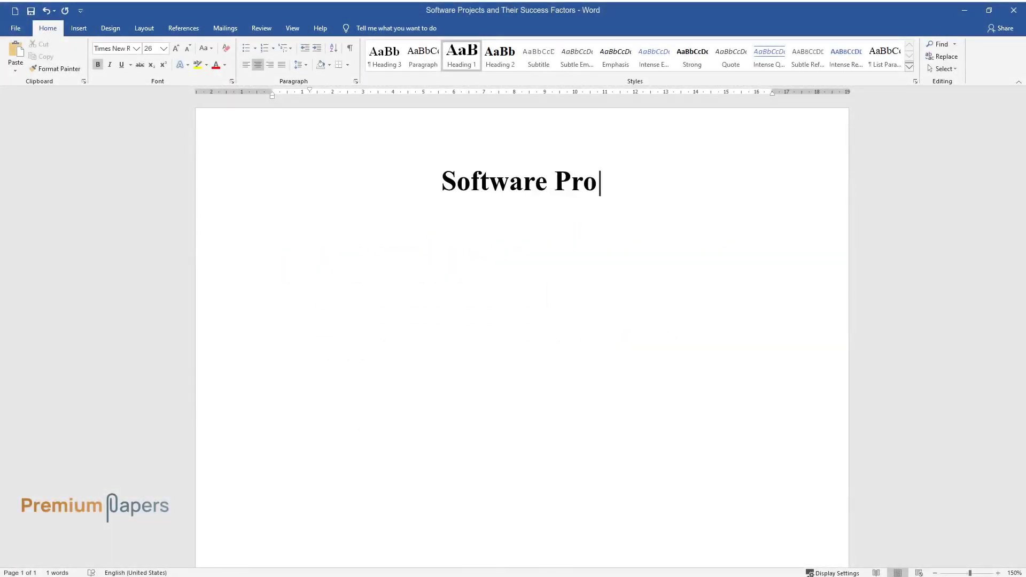
pyautogui.write('jects and Their Success Factors')
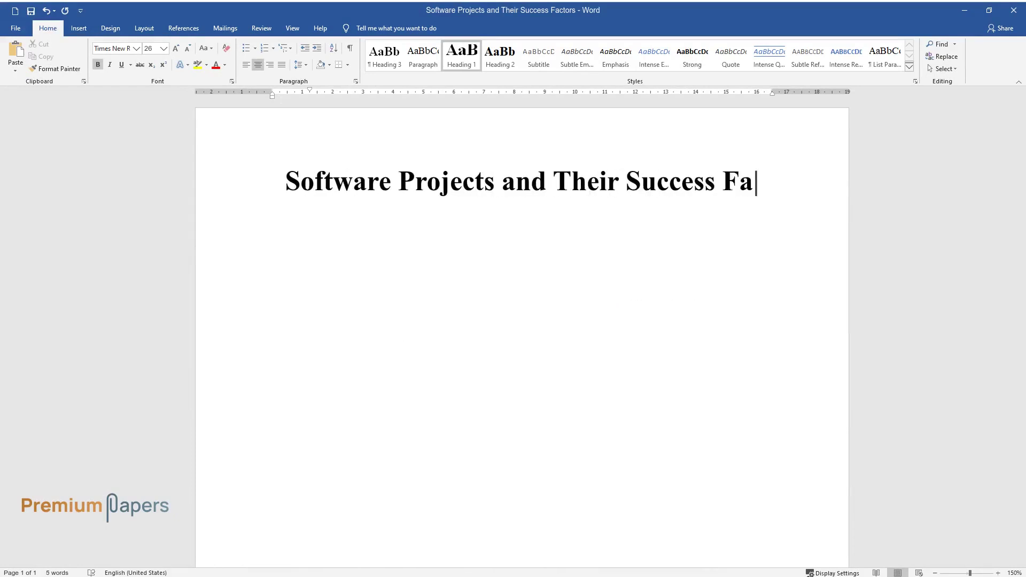
pyautogui.press('Return')
pyautogui.write('It sh')
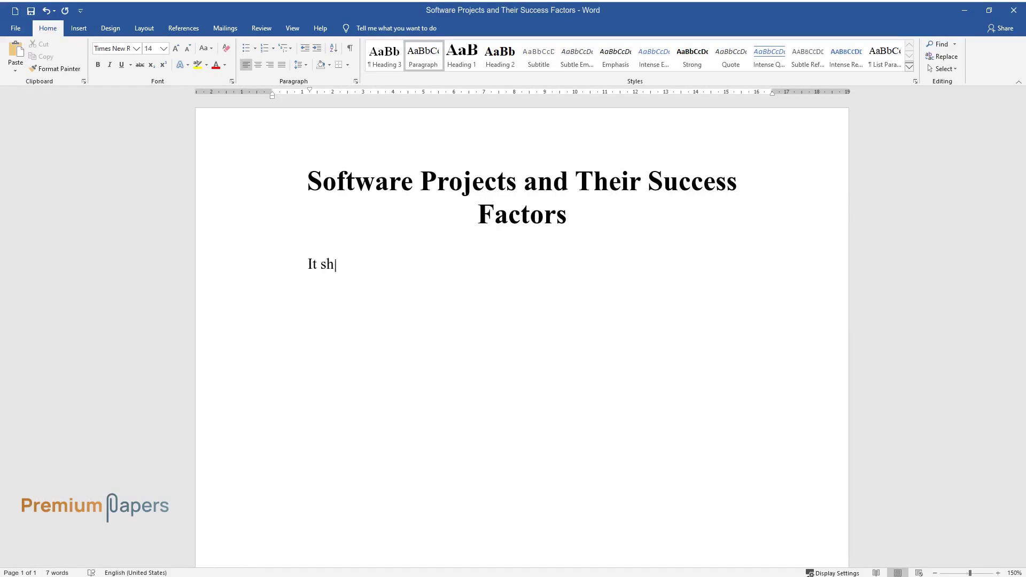
pyautogui.write('ould be stated that success and failu')
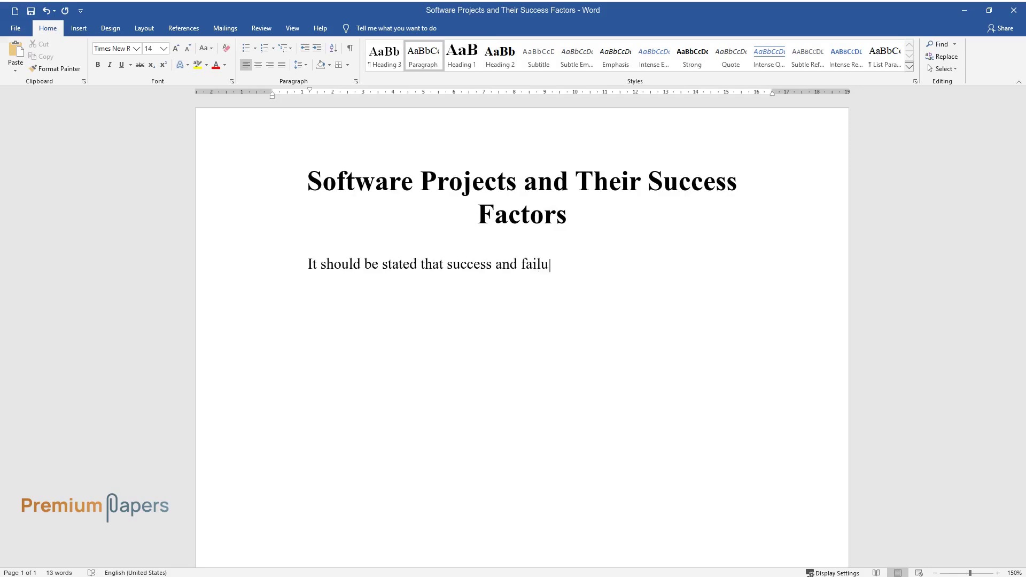
pyautogui.write('re are difficult to define while eva')
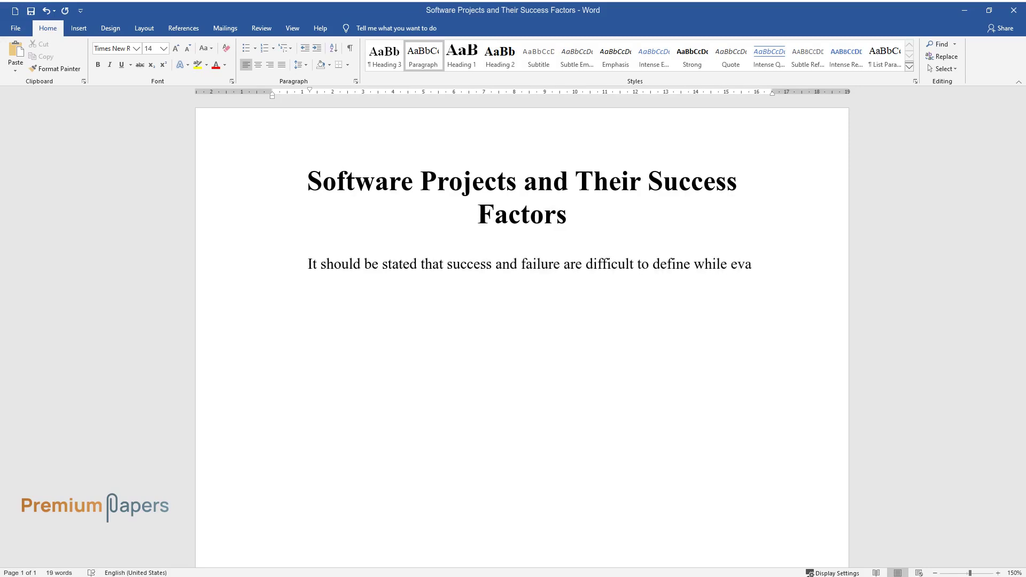
pyautogui.write('luating software projects. According')
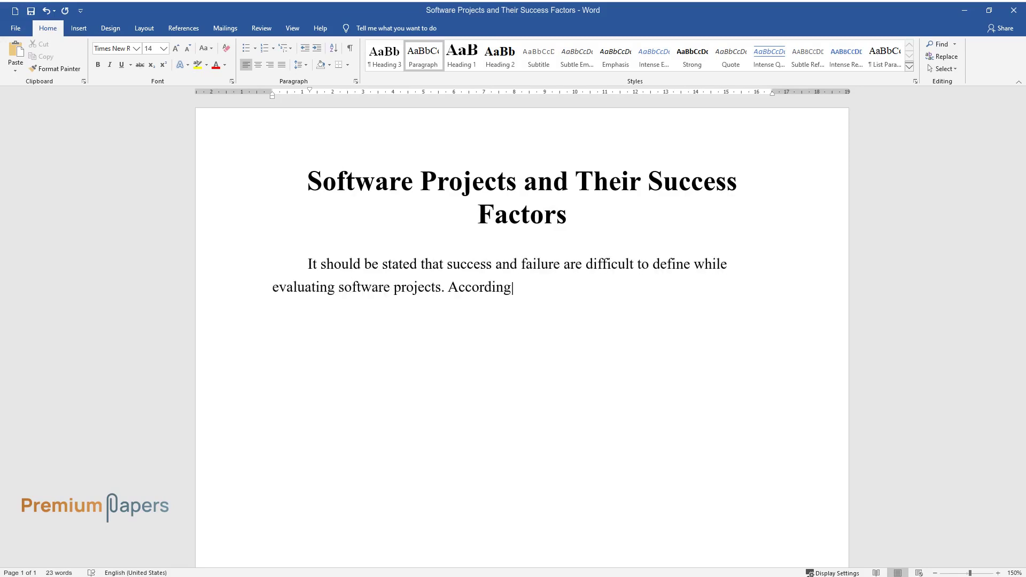
pyautogui.write(' to the iron triangle theory, the pro')
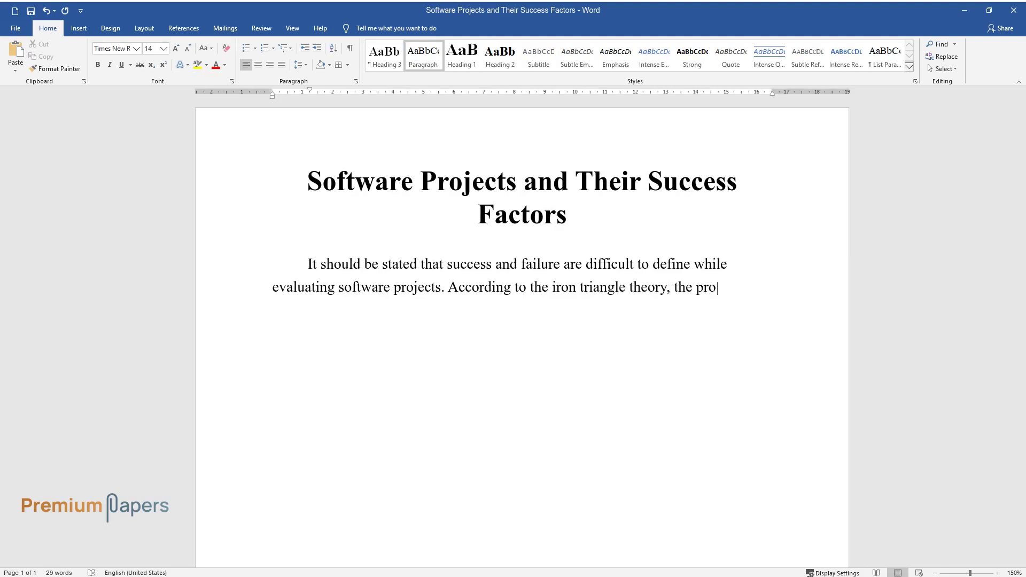
pyautogui.write('ject can be considered a fai')
pyautogui.write('led one ')
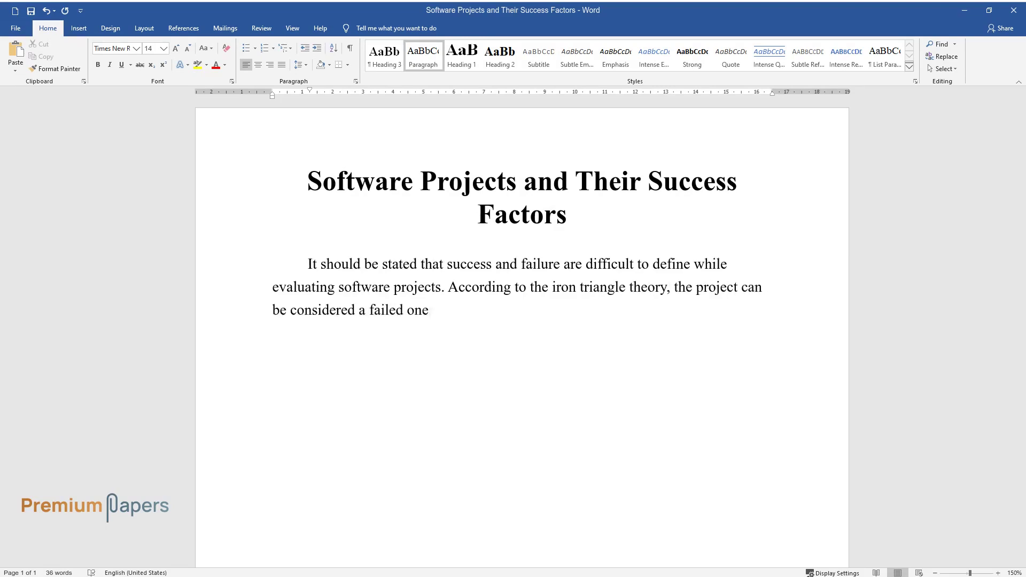
pyautogui.write('if there were some challenges in goa')
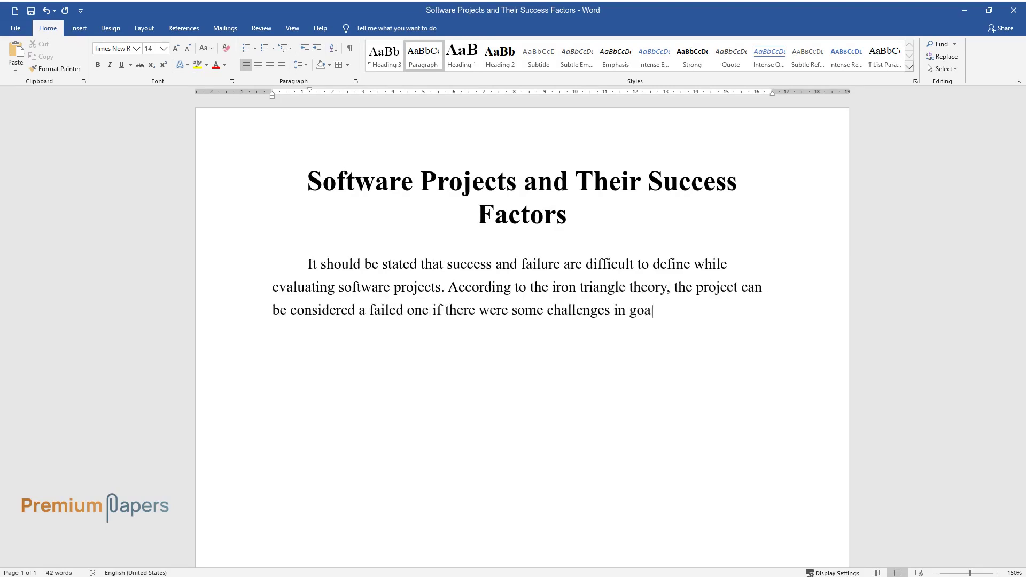
pyautogui.write('l accomplishment in time, performance')
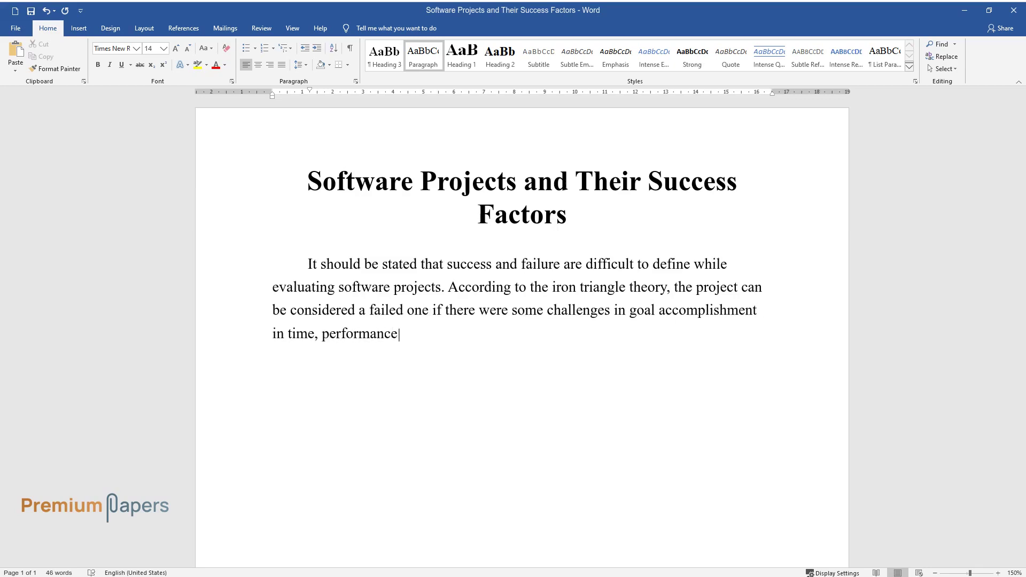
pyautogui.write(', and cost that led to a negative ou')
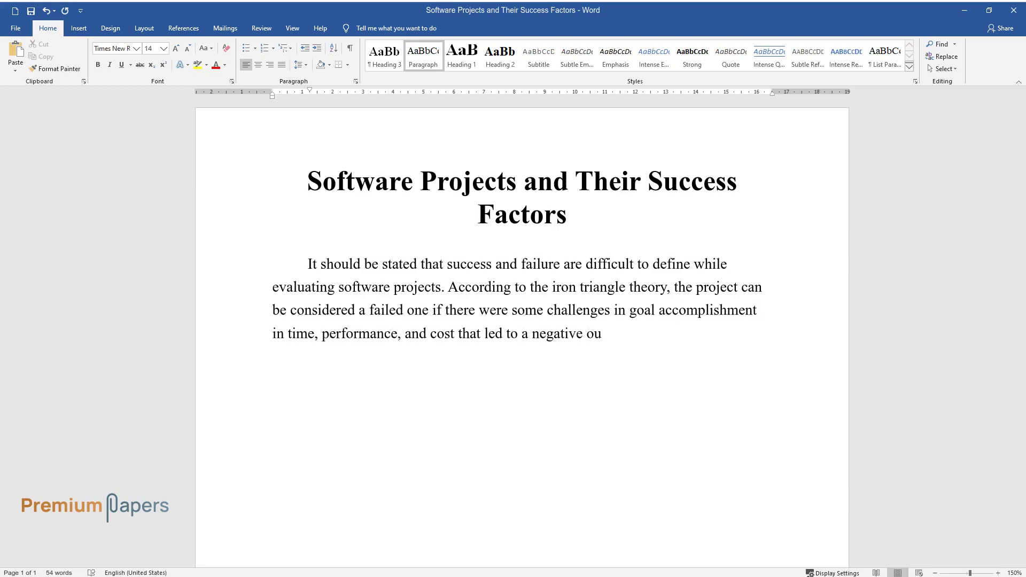
pyautogui.write('tcome. The failures of the IT projects are significant to be con')
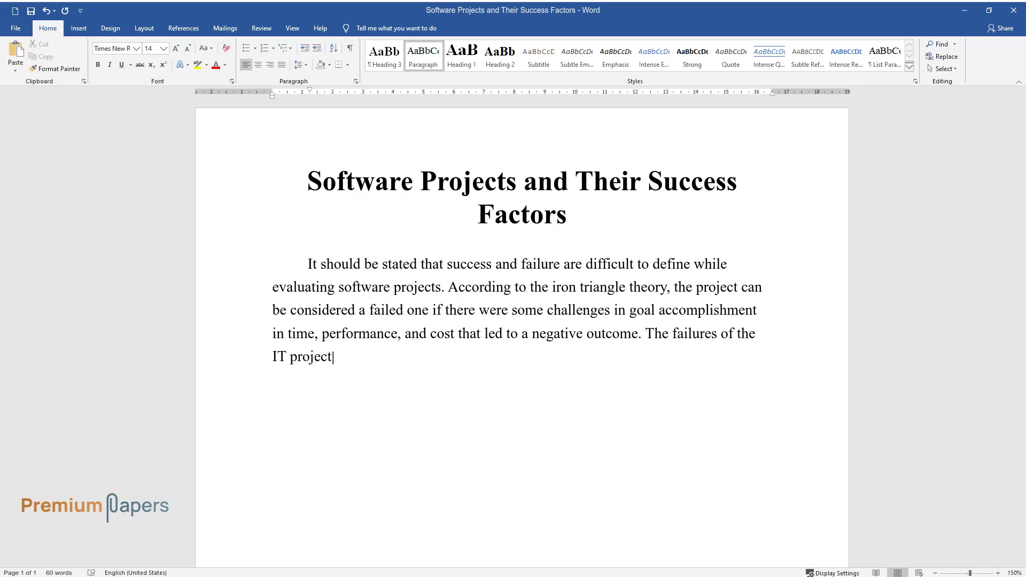
pyautogui.write('sidered a')
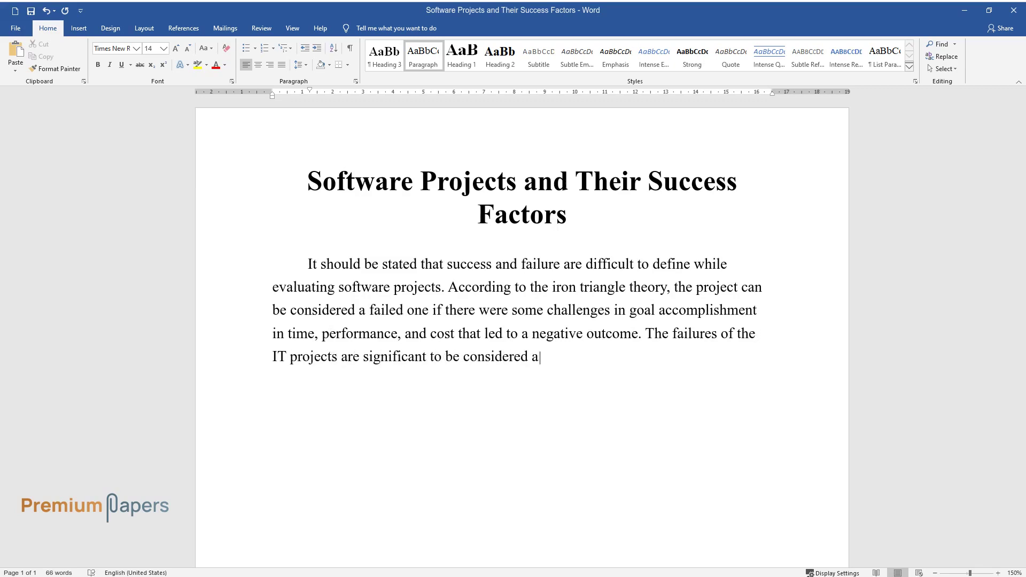
pyautogui.write('s it is important to notice the reaso')
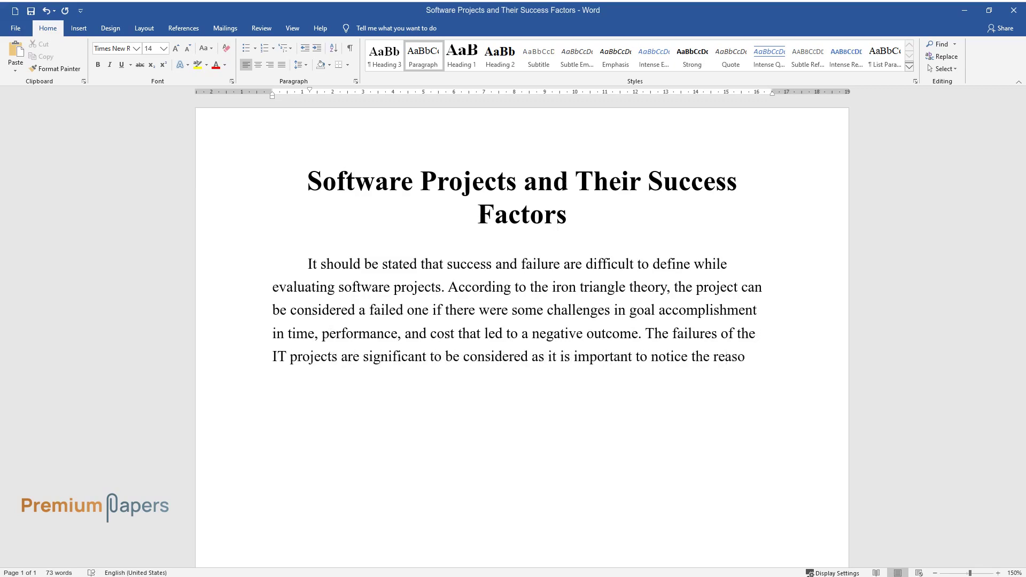
pyautogui.write('n for the failure for the future prevention of it. Bei')
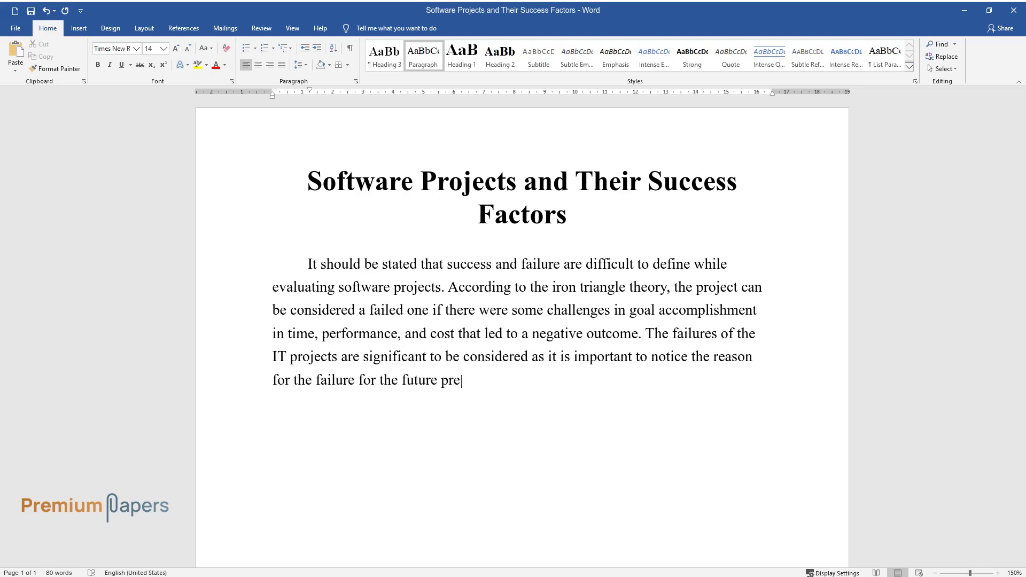
pyautogui.write('ng a complicated n')
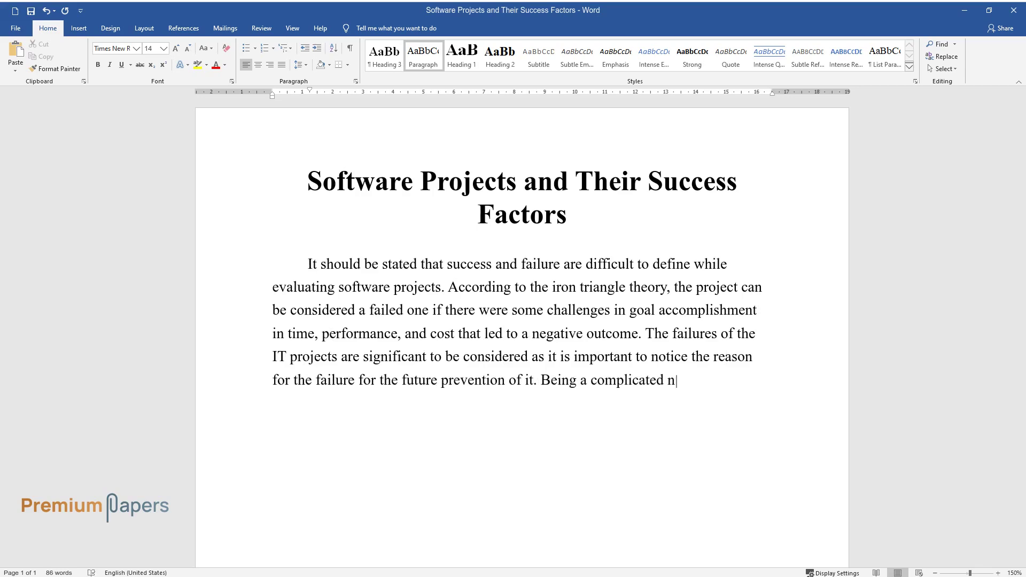
pyautogui.write('otion, success can be viewed as a fou')
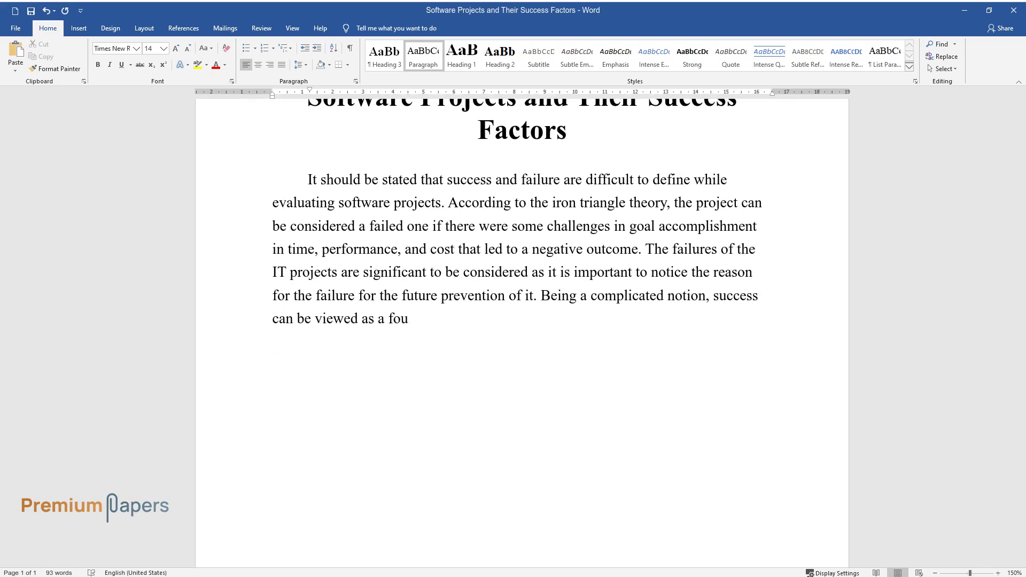
pyautogui.write('r-stage system proving that the outc')
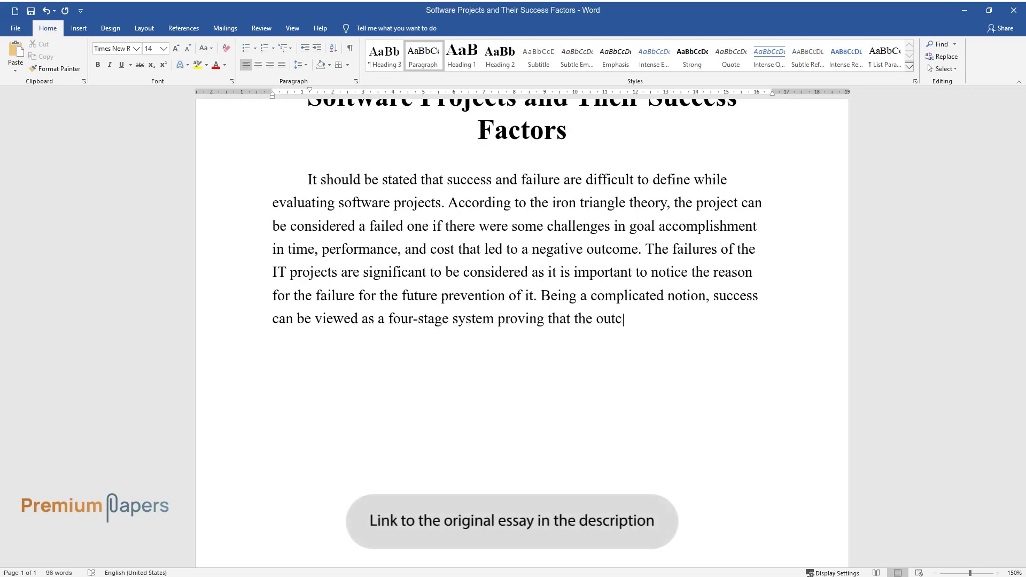
pyautogui.write('ome of the software projects is beli')
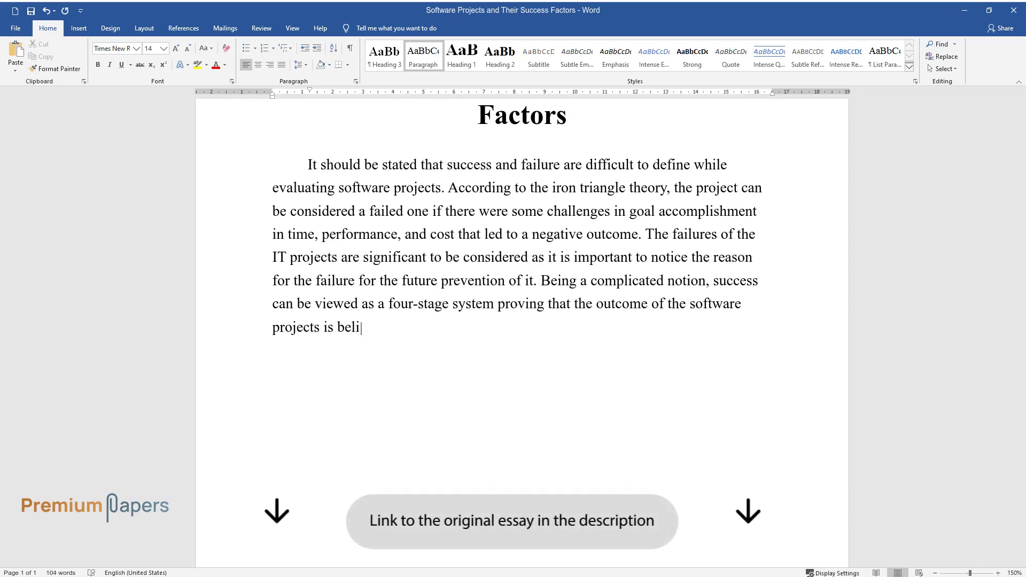
pyautogui.write('eved to be difficult to estimate.')
# Add a paragraph starting 'According to a survey made in 1995,' with project abolition and success rates.
pyautogui.press('Return')
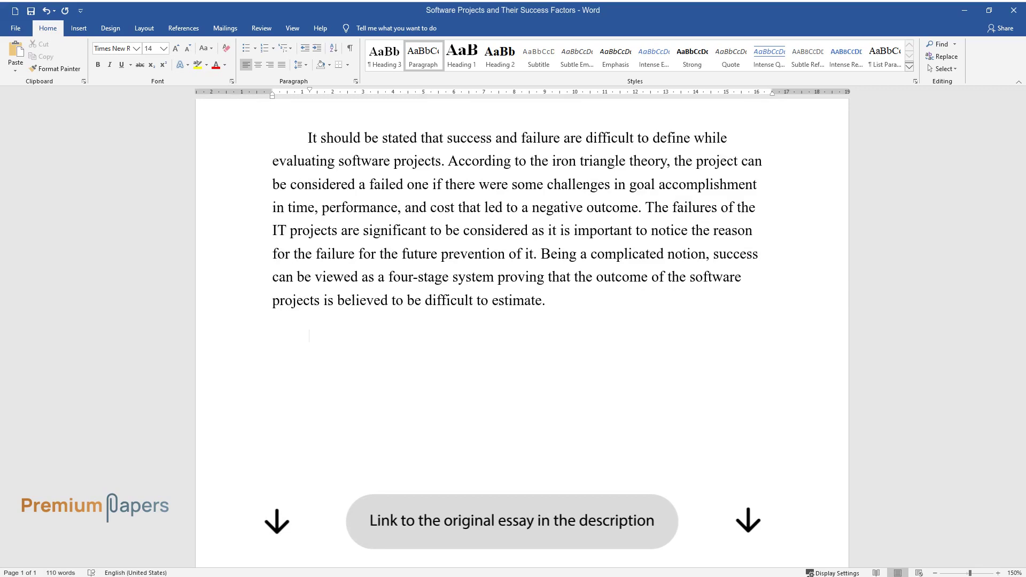
pyautogui.write('Acco')
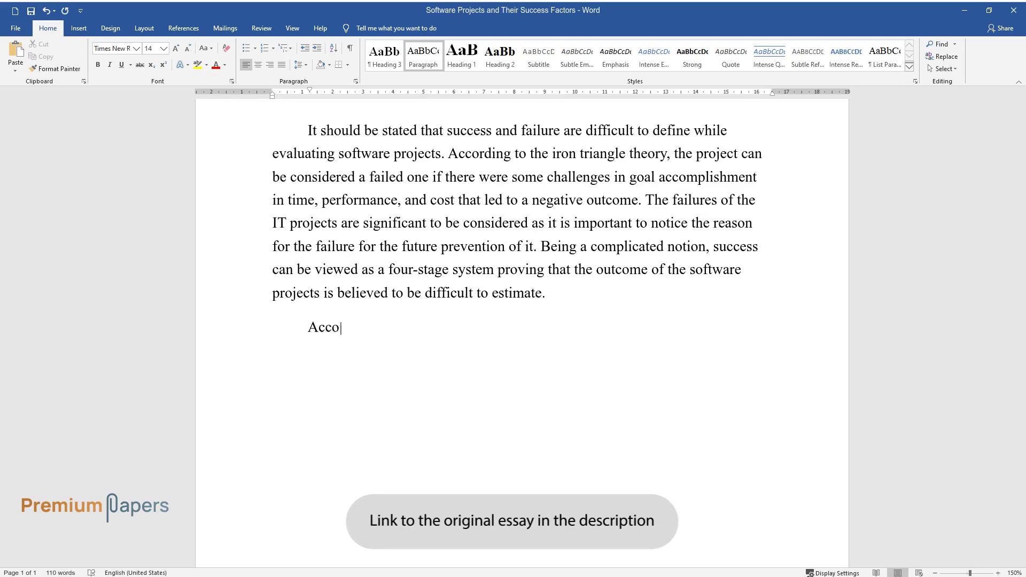
pyautogui.write('rding to a survey made in 1995,')
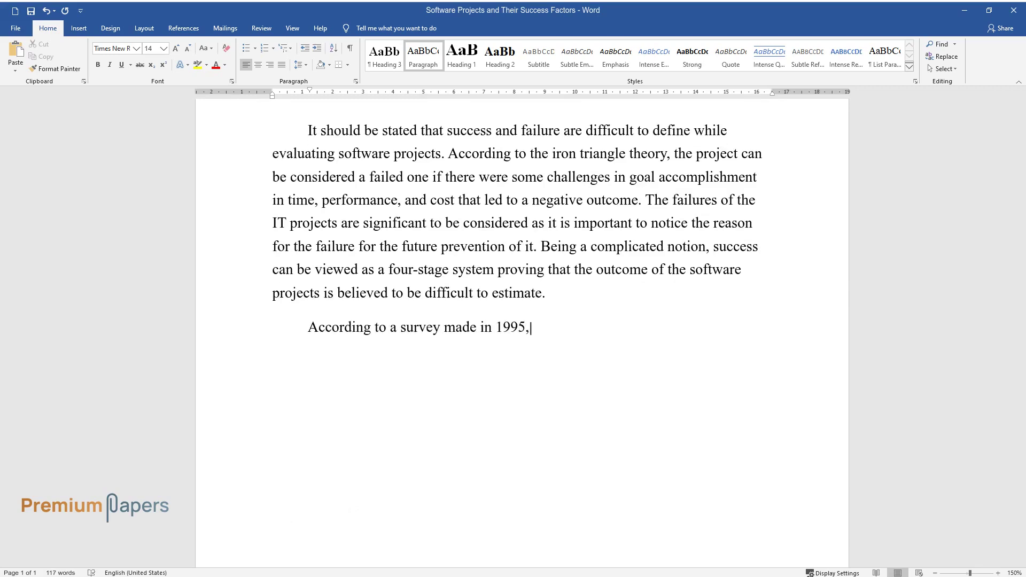
pyautogui.write(' more than 30% of software proj')
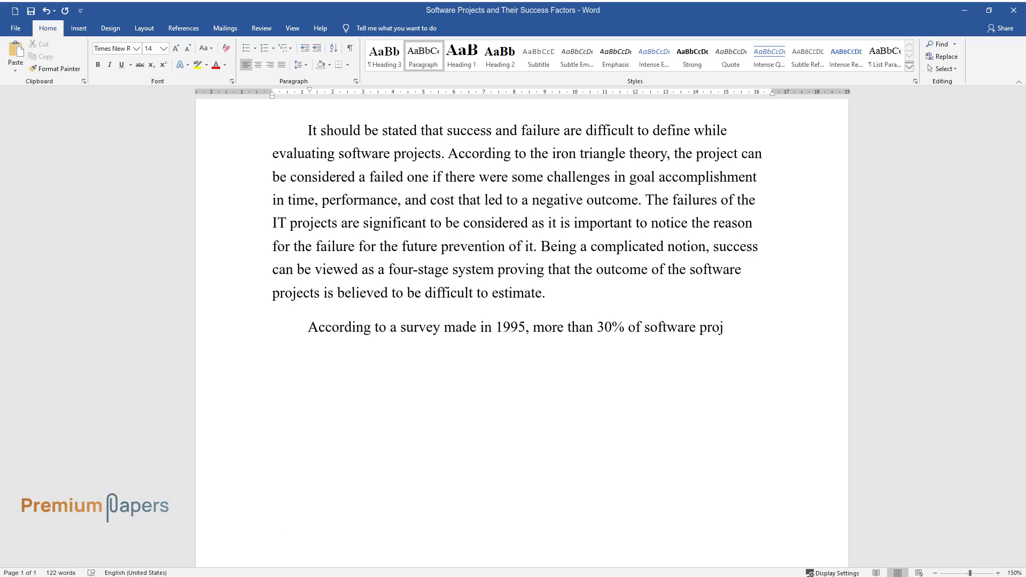
pyautogui.write('ects were abolished across the U')
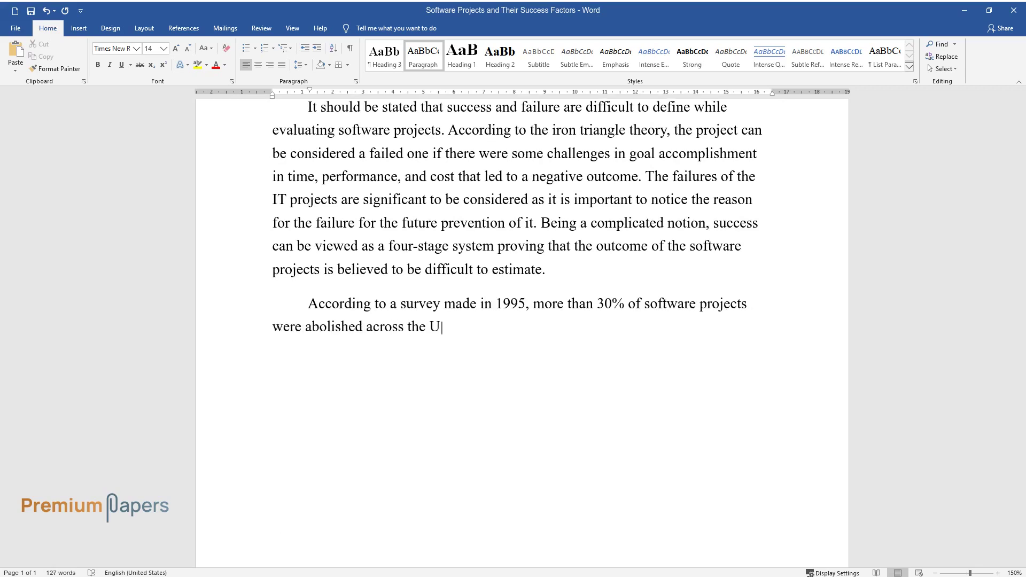
pyautogui.write('nited States. It should be poin')
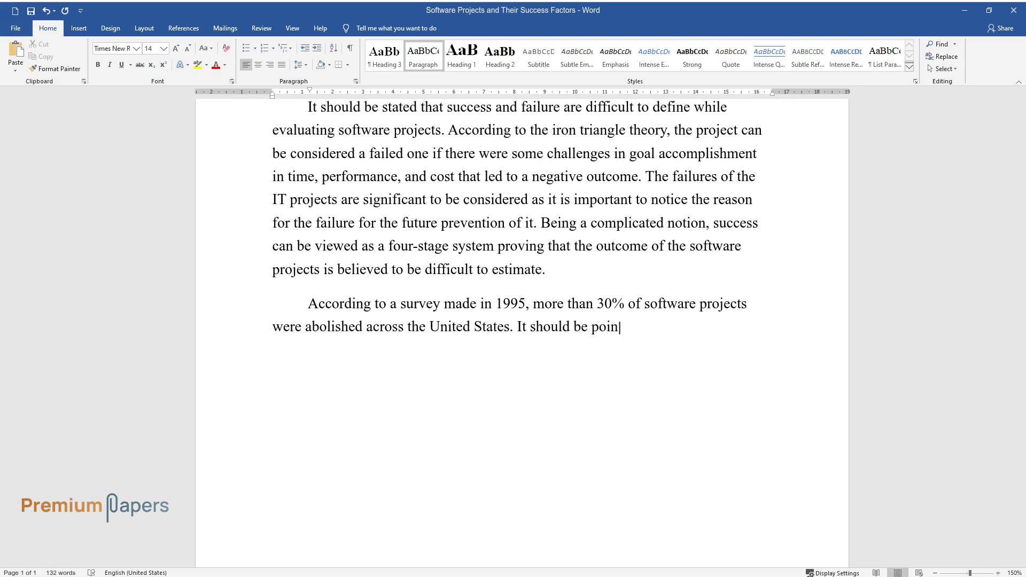
pyautogui.write('ted out that almost 55% had som')
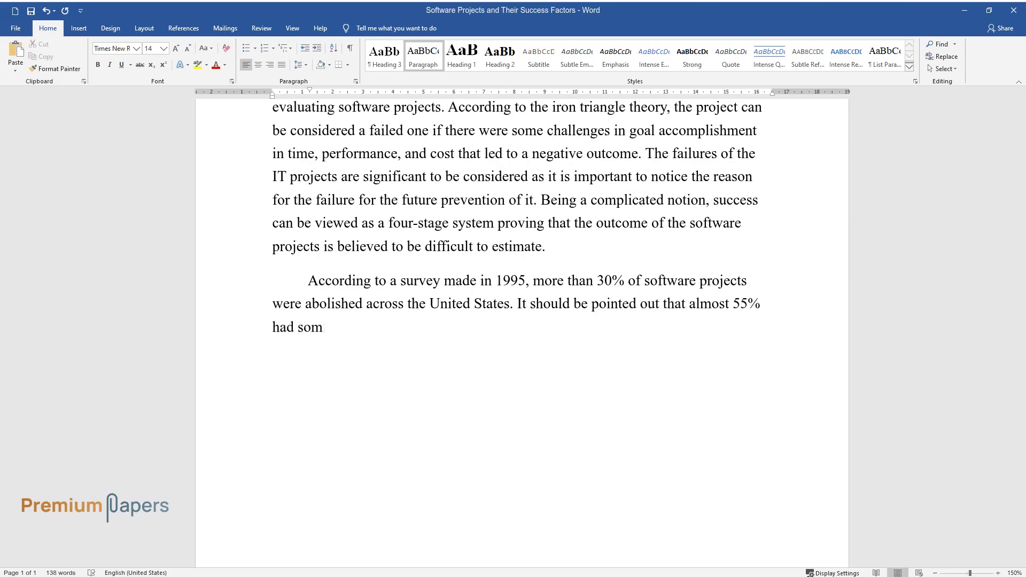
pyautogui.write('e difficulties with time (were ')
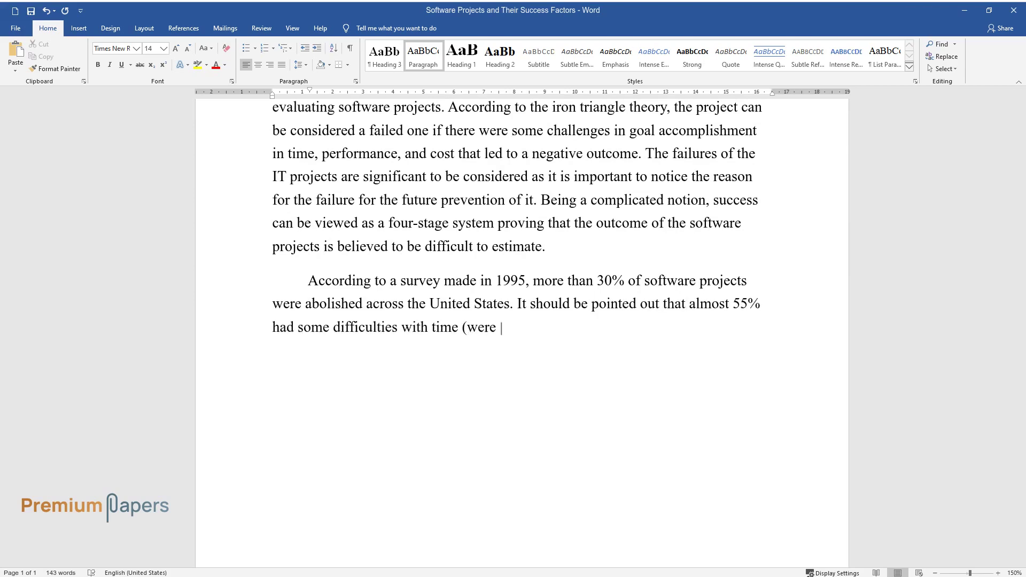
pyautogui.write('late) or exceeded the budget, w')
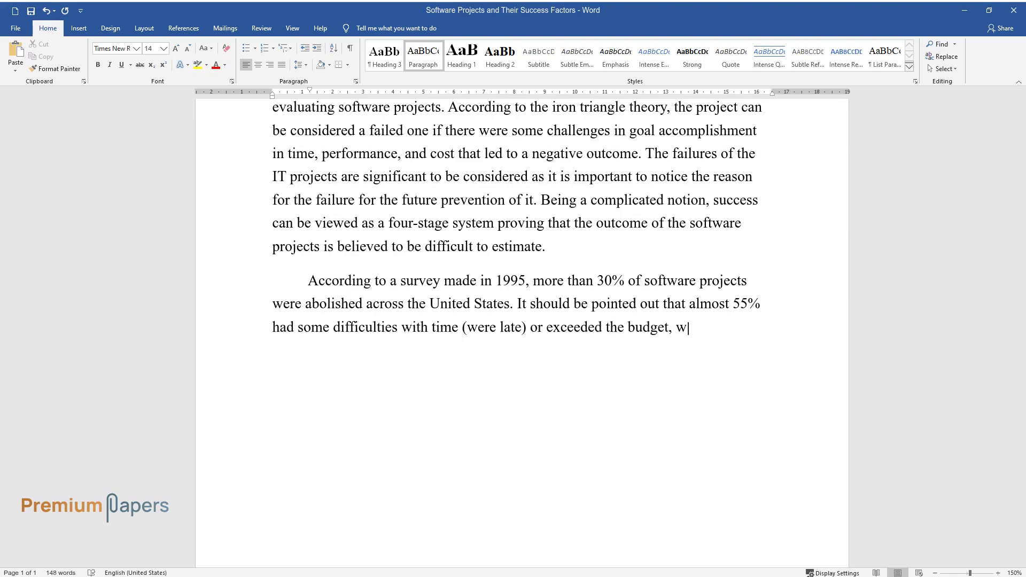
pyautogui.write('hereas only 15% of the total amo')
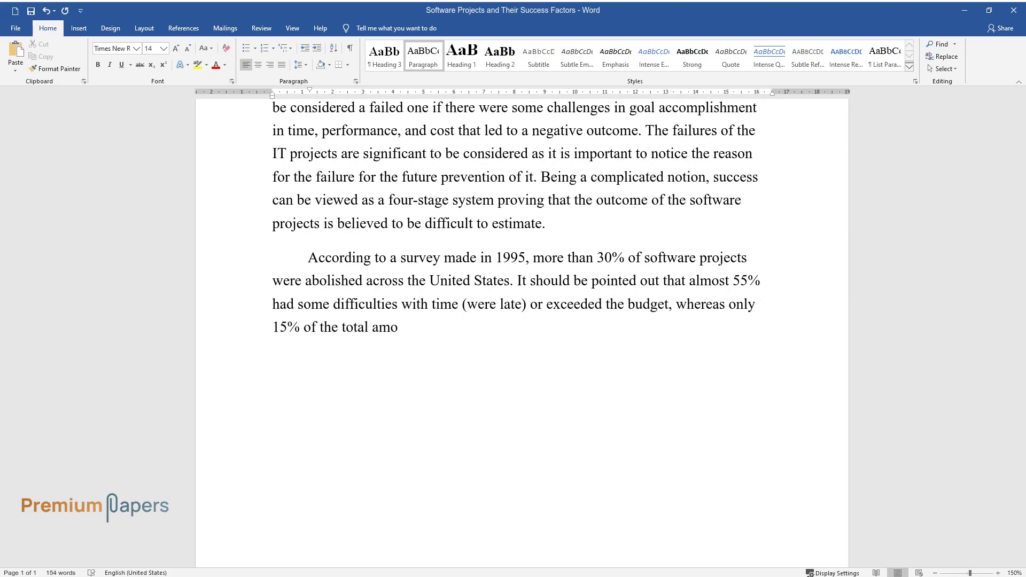
pyautogui.write('unt of software projects succee')
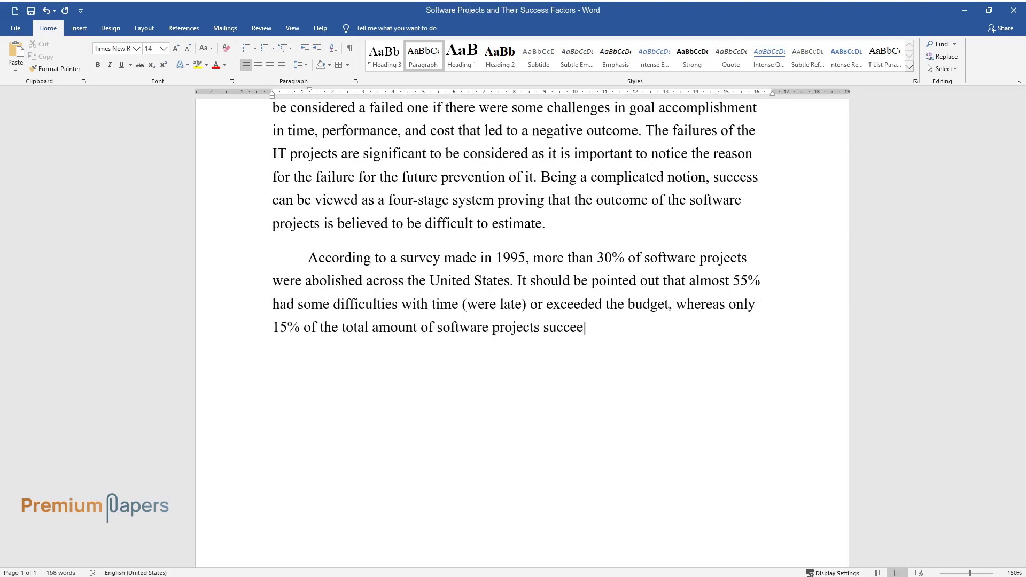
pyautogui.write('ded (met all the constraints, n')
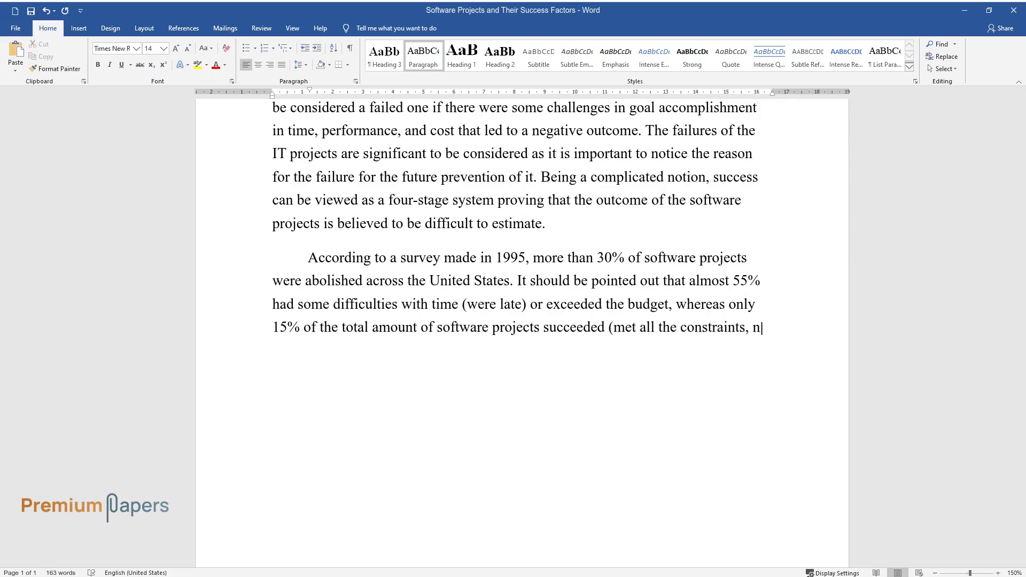
pyautogui.write('amely time, cost, and performanc')
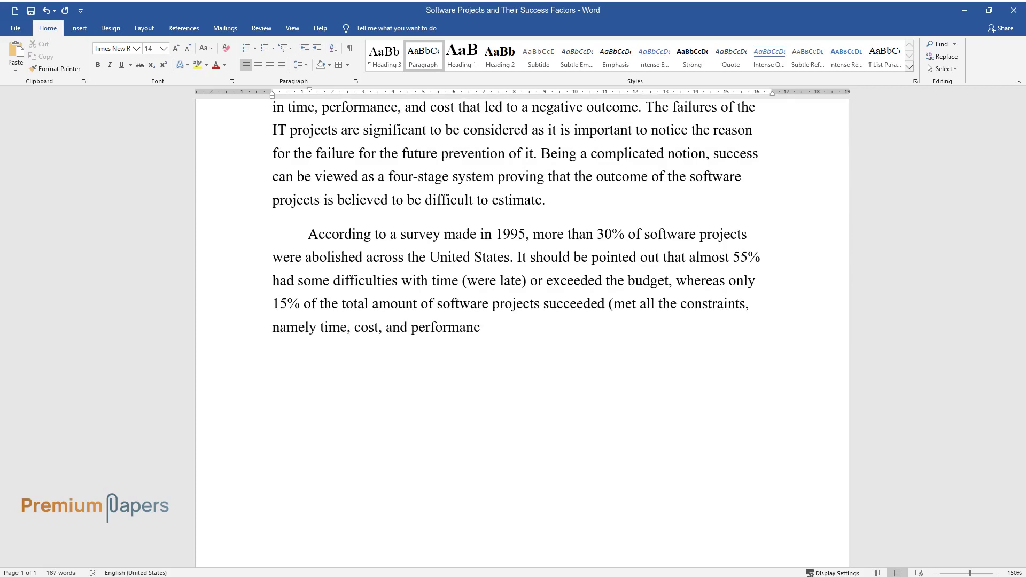
pyautogui.write('e). According to recent researc')
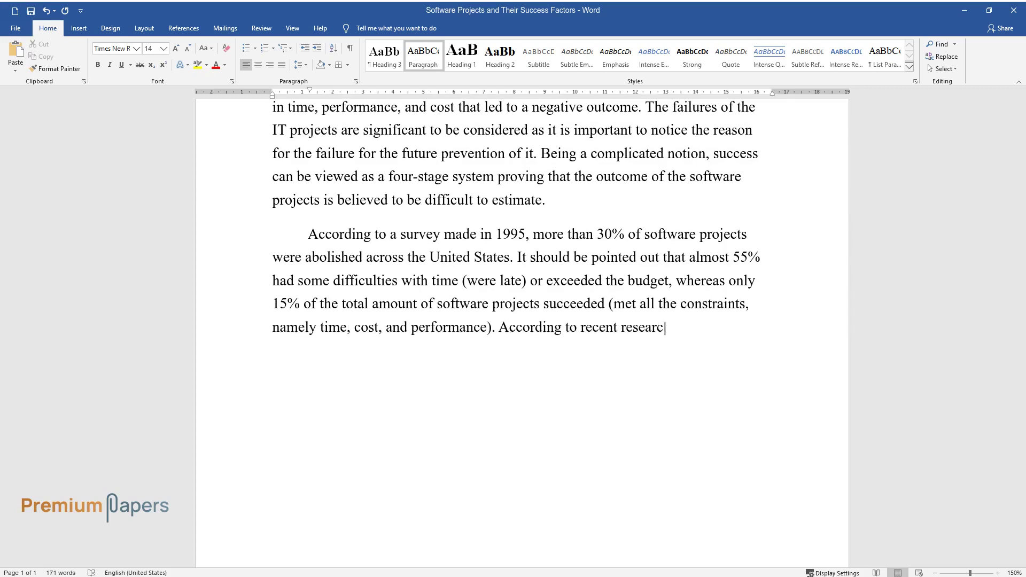
pyautogui.write('h, modern software projects suc')
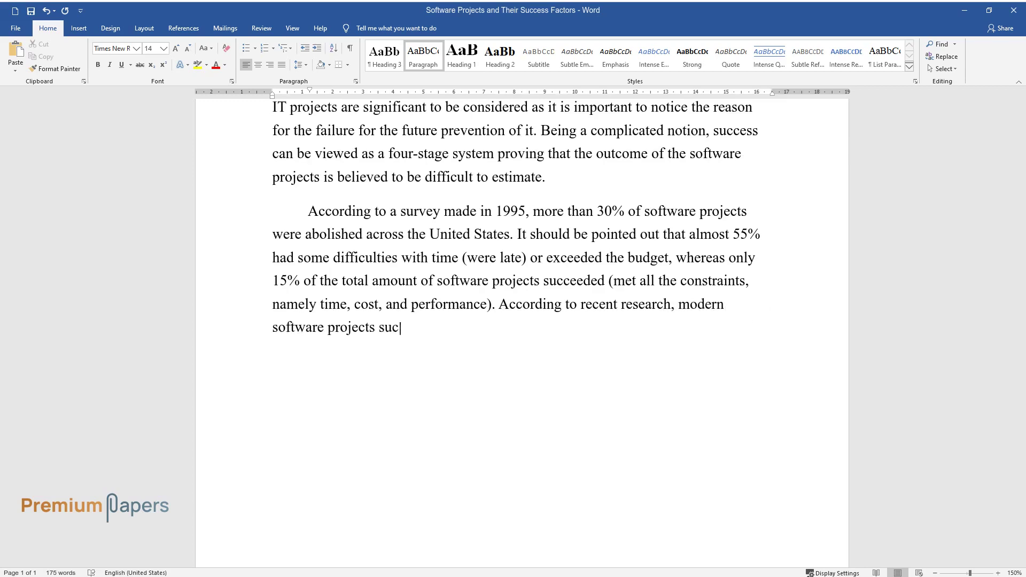
pyautogui.write('ceed in only 16%. However, it s')
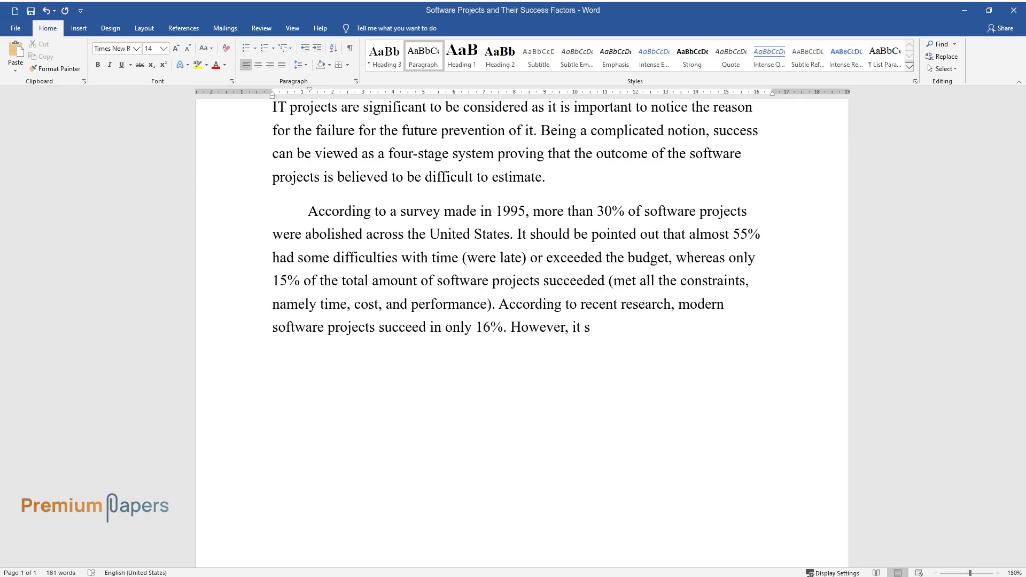
pyautogui.write('hould be stated that according t')
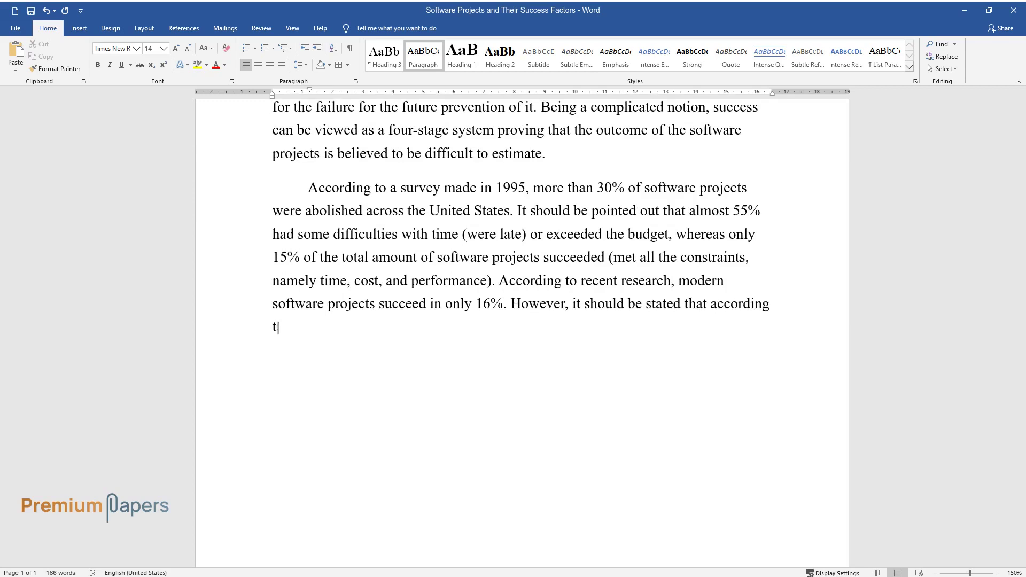
pyautogui.write('o Price Waterhouse-Coopers, onl')
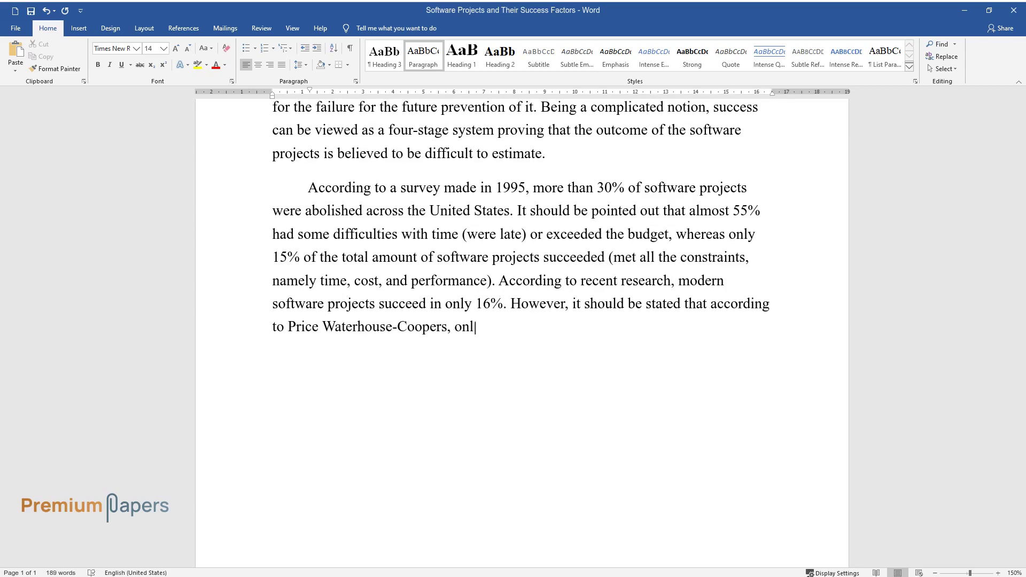
pyautogui.write('y 2% of companies achieved a po')
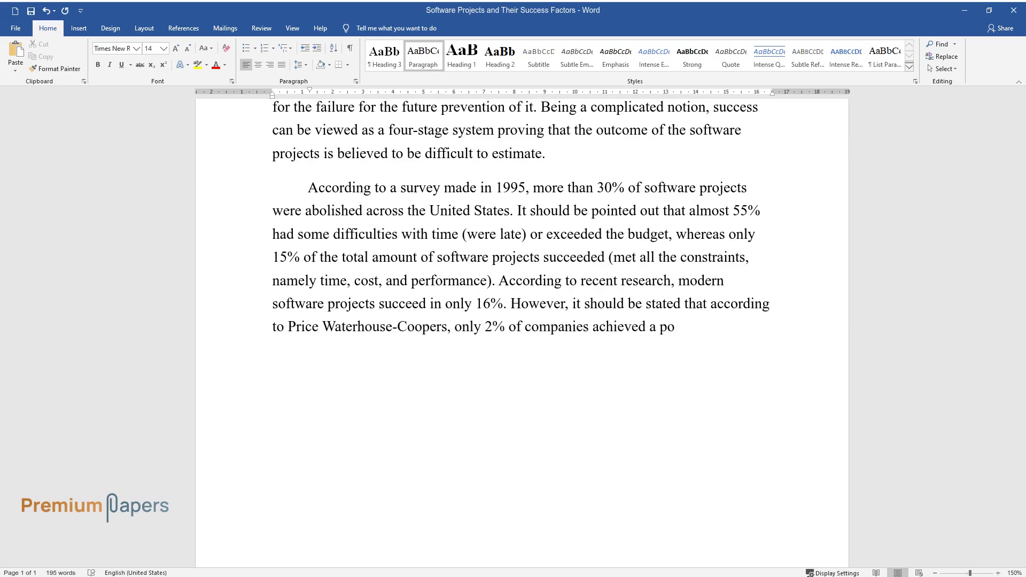
pyautogui.write('sitive outcome. The succ')
pyautogui.write('ess of ')
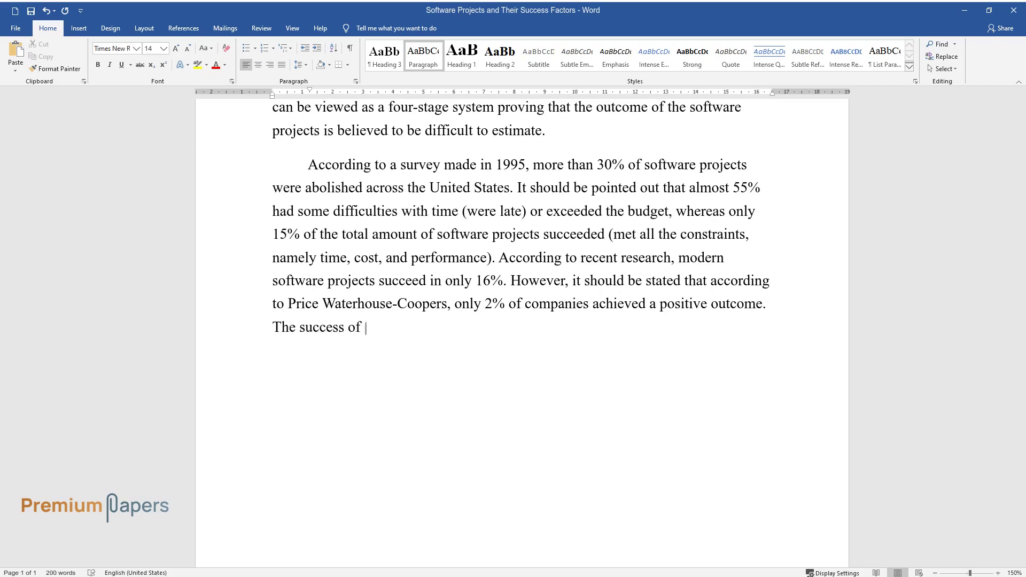
pyautogui.write('the IT project is highly connect')
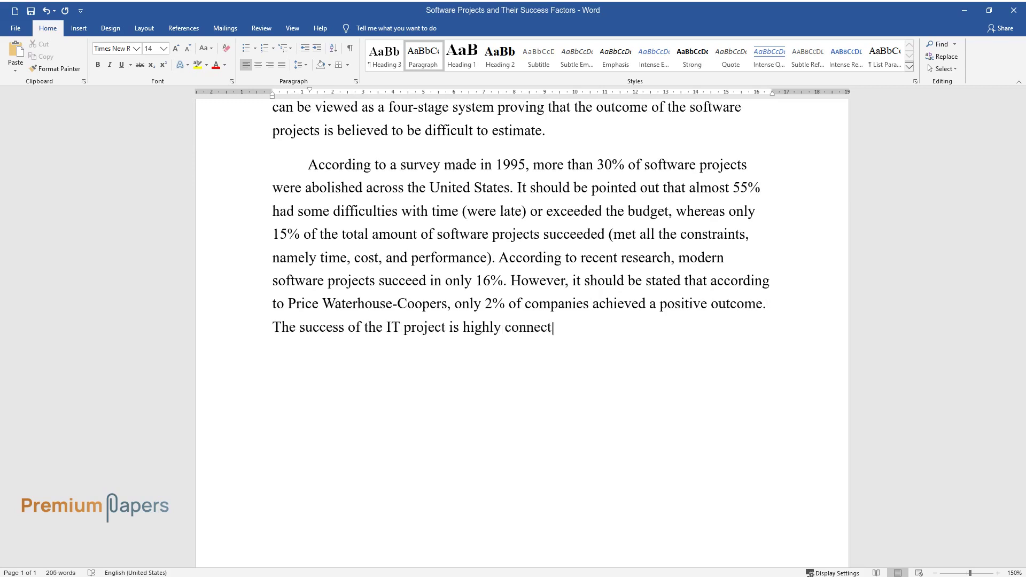
pyautogui.write('ed to its duration and size. Sm')
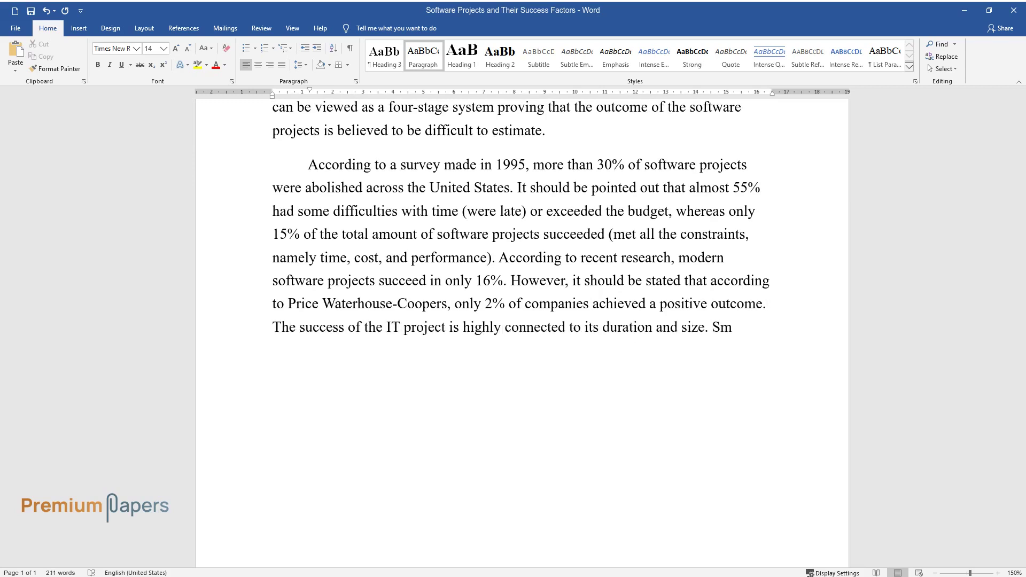
pyautogui.write('all projects that do not need a')
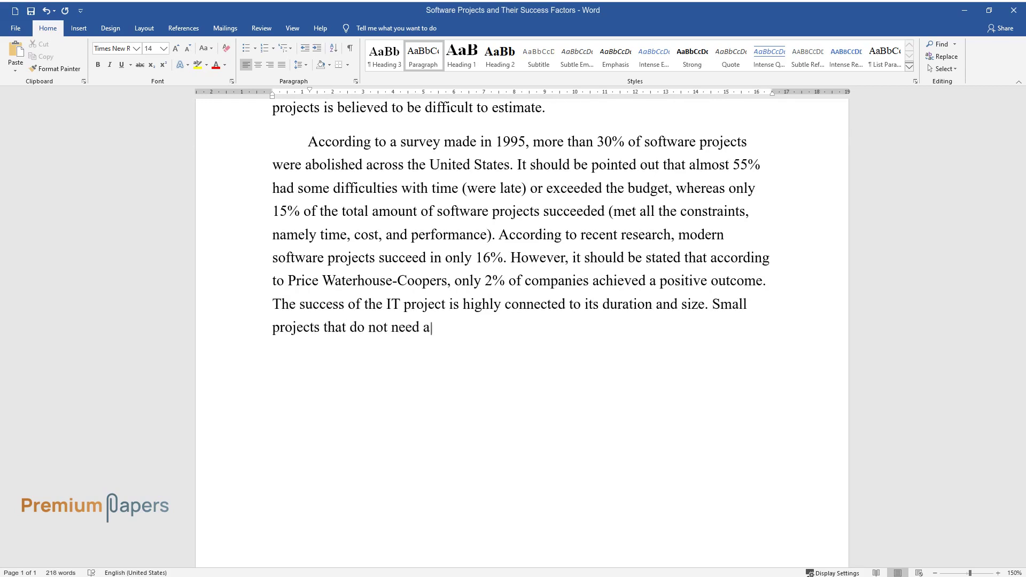
pyautogui.write(' lot of time for completion hav')
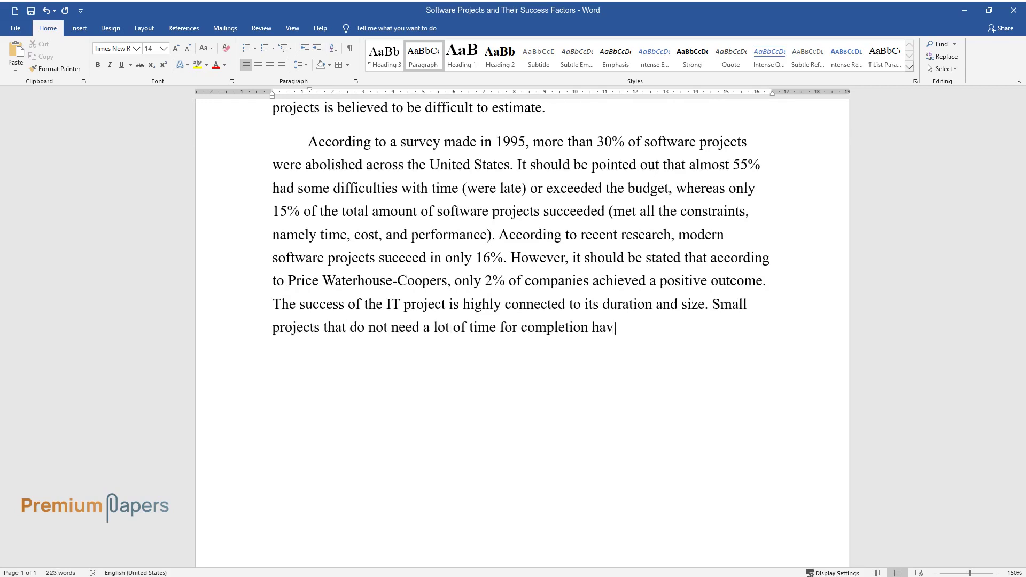
pyautogui.write('e more chances to succeed in comparison to long')
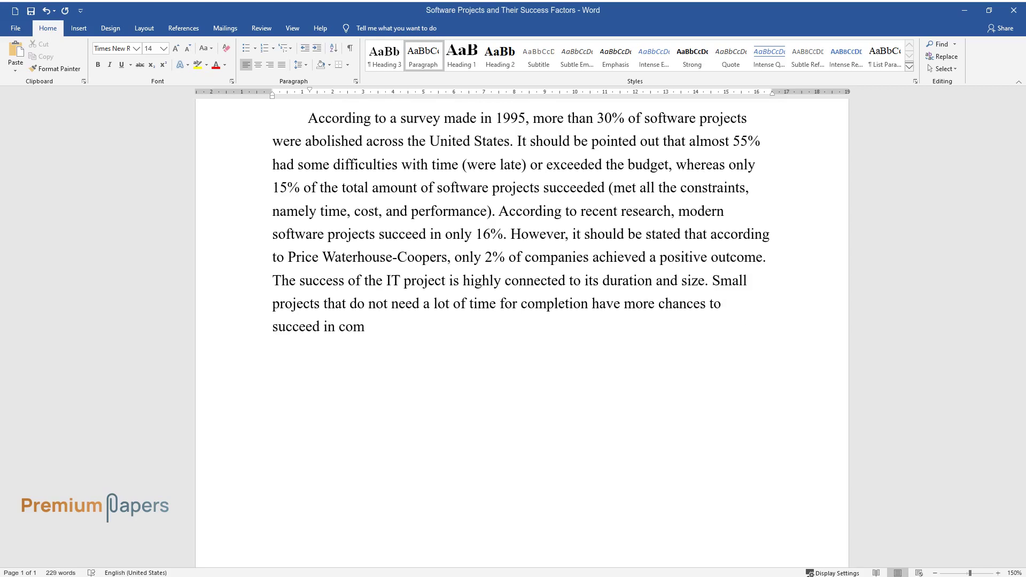
pyautogui.write(' ones. Flyvbjerg')
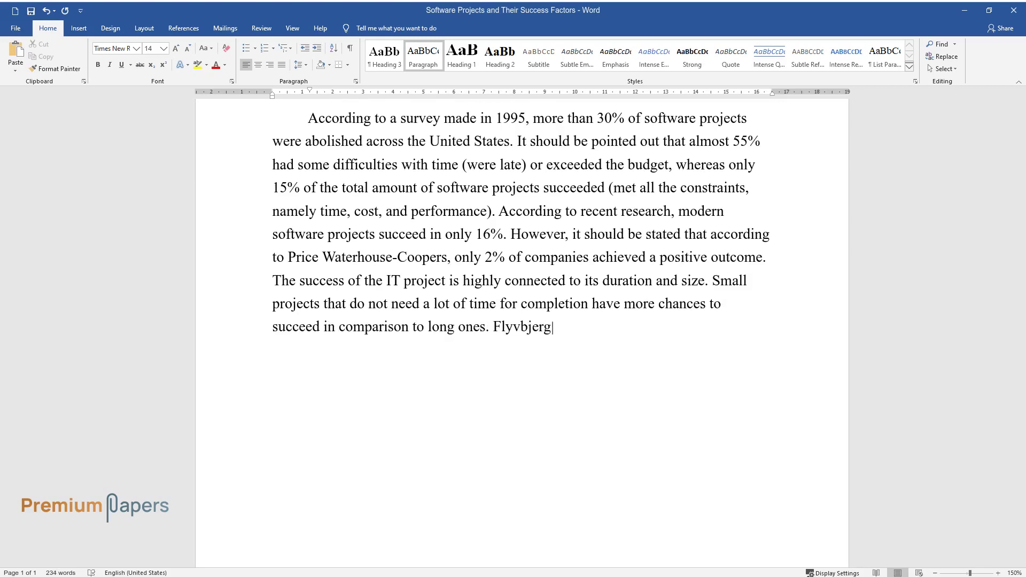
pyautogui.write(' and Budzier state that almost ')
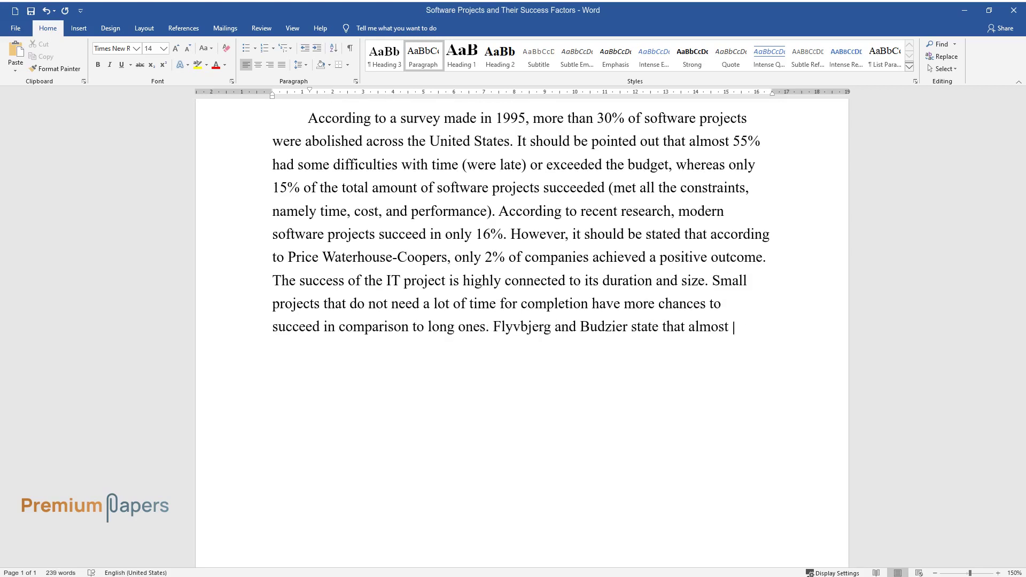
pyautogui.write('every fifth project exceeds the budget by 200%. However, the co')
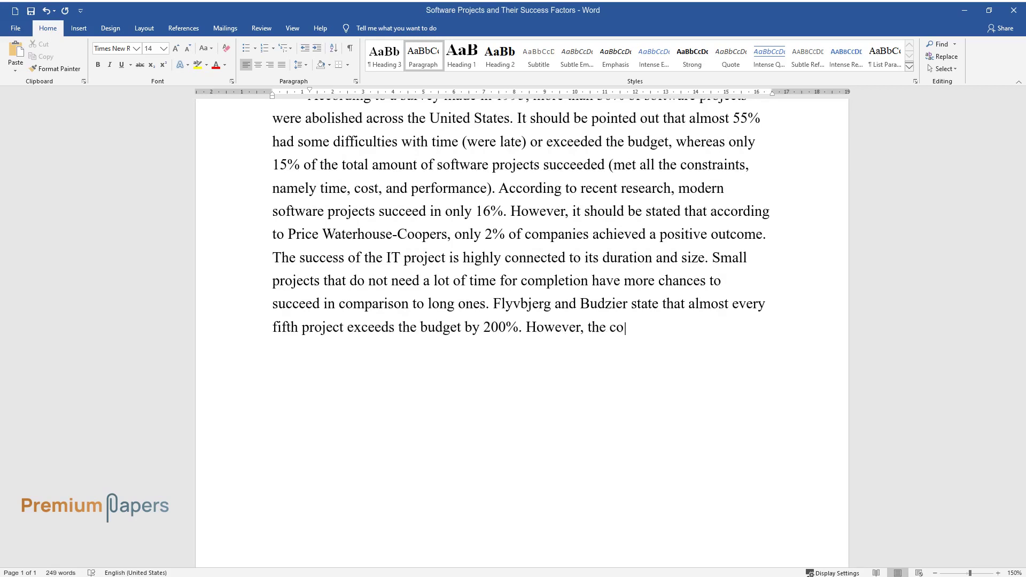
pyautogui.write('em as the schedule issues are believed')
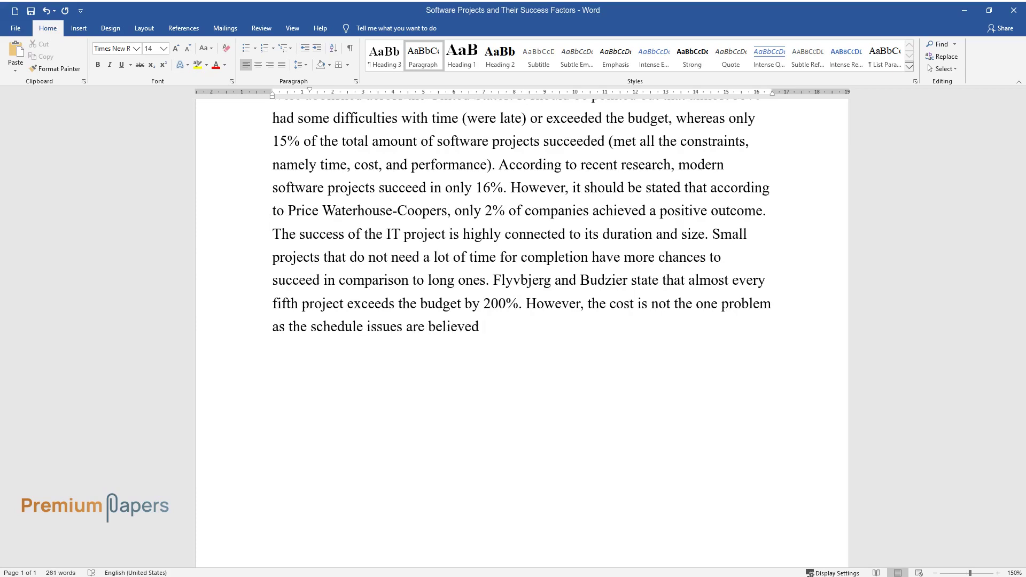
pyautogui.write('other point that every ')
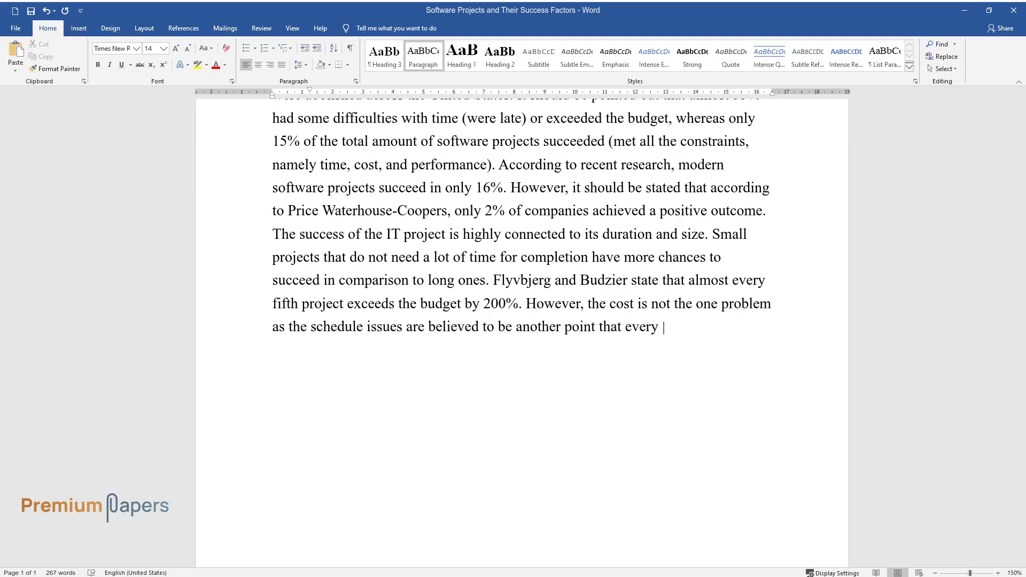
pyautogui.write('company faces while work')
pyautogui.write('ing on t')
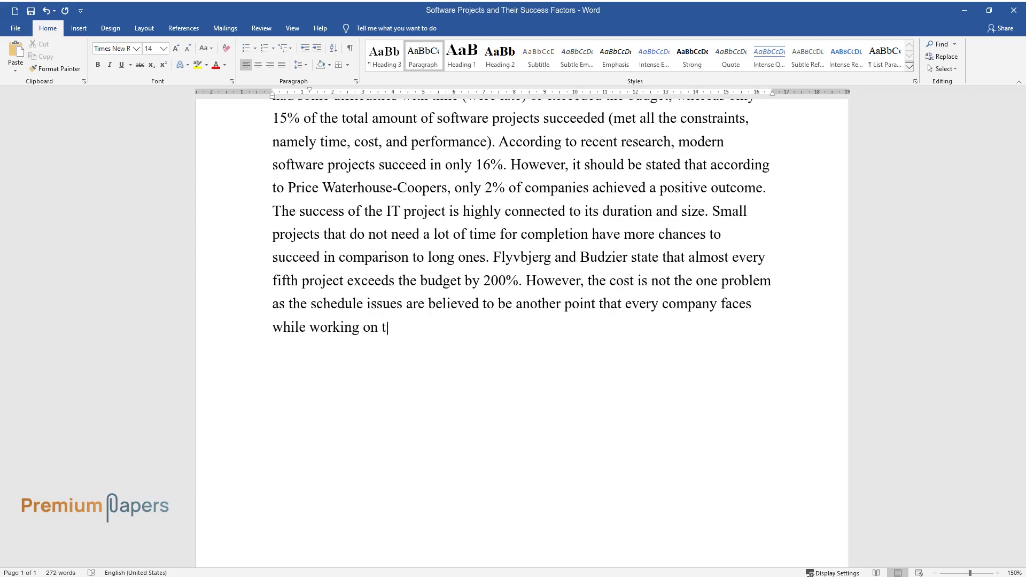
pyautogui.write('he project. The sphere of IT te')
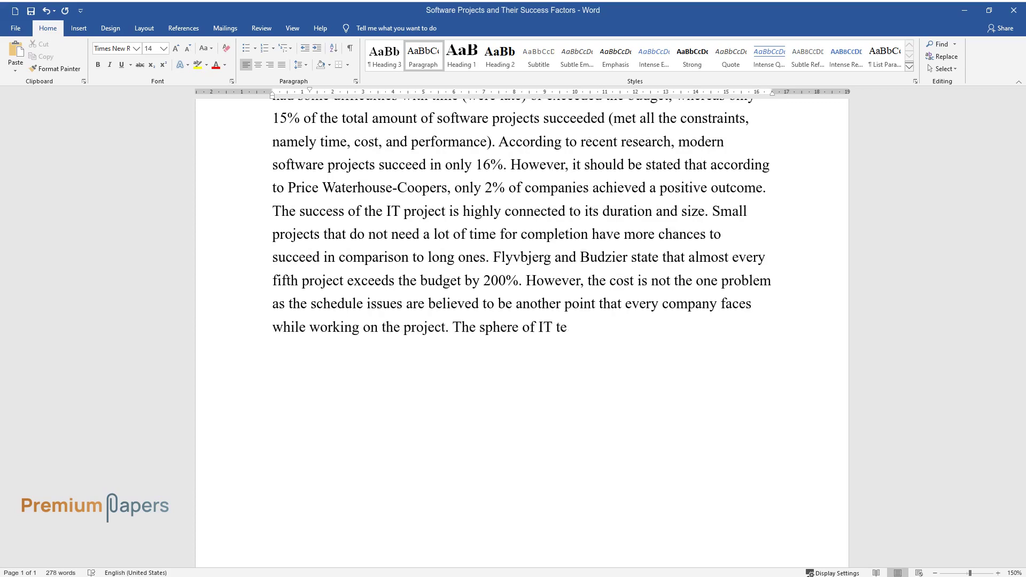
pyautogui.write('chnologies is considered to hav')
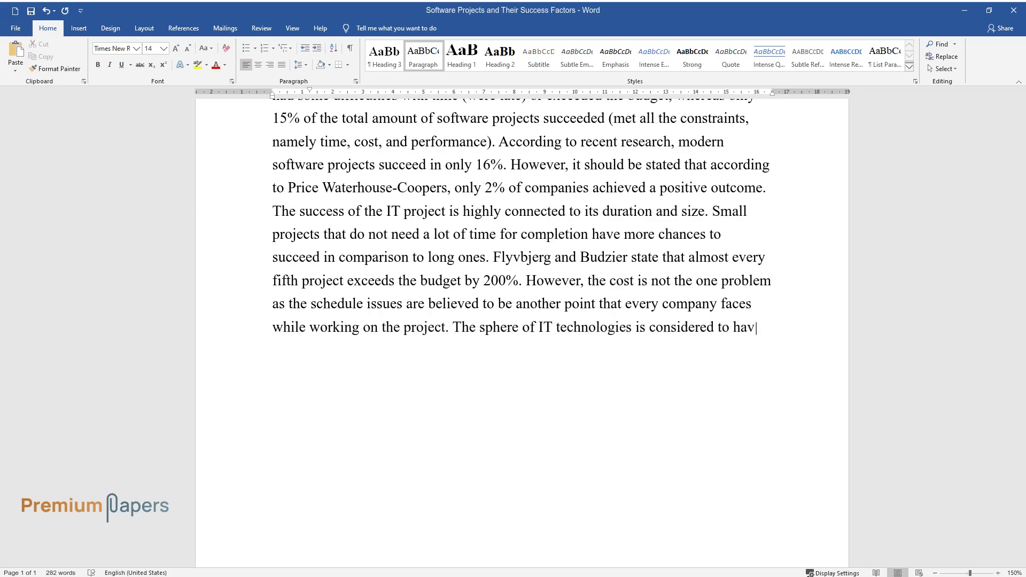
pyautogui.write('e the lowest success level.')
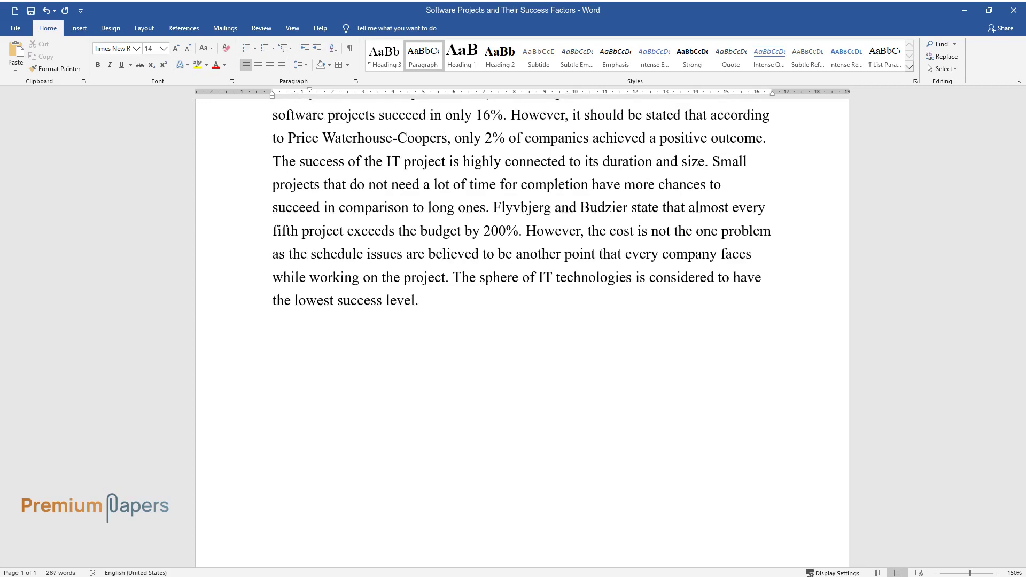
pyautogui.write('It should be stressed')
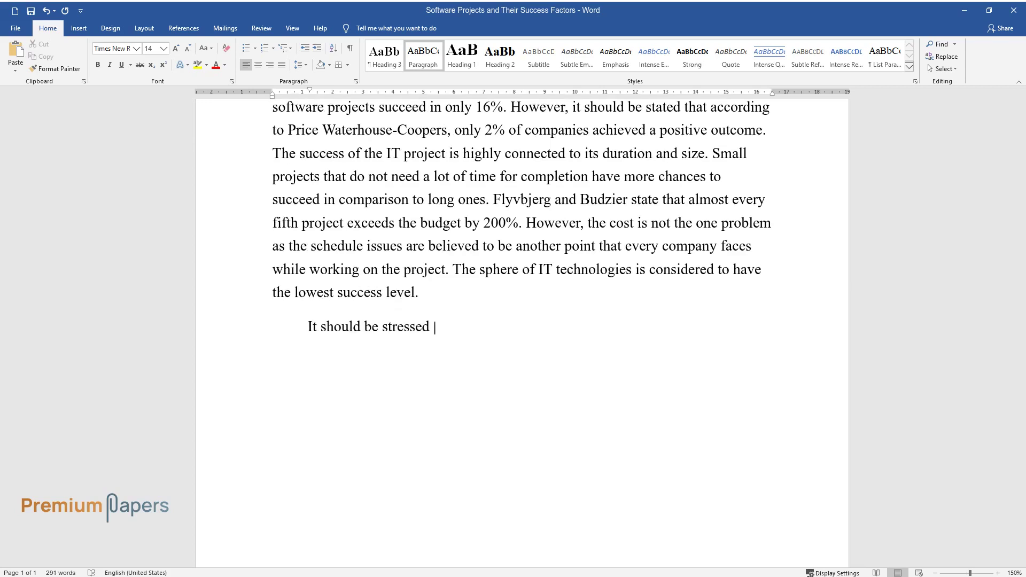
pyautogui.write('that the definition of success and')
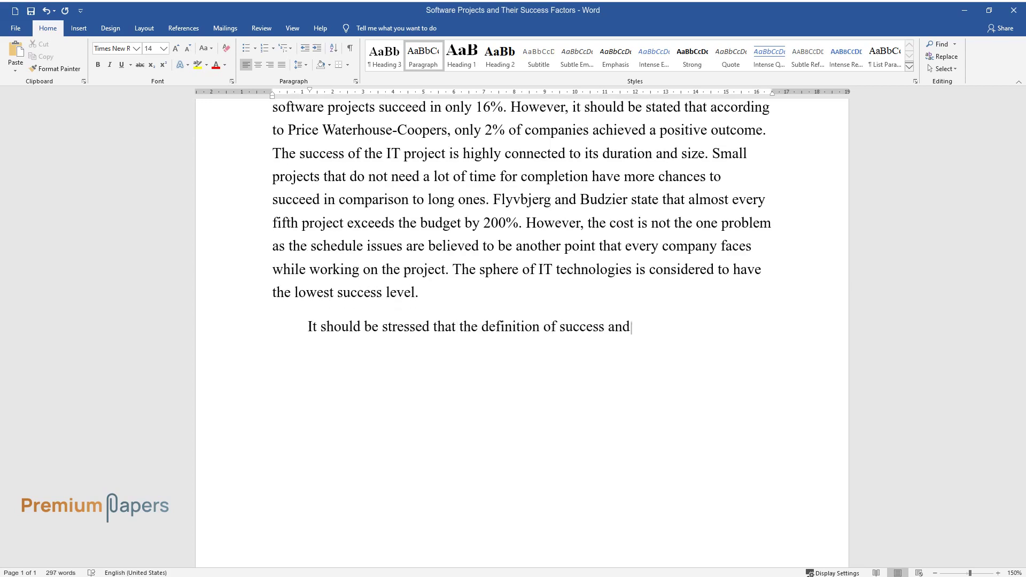
pyautogui.write('However, accordin')
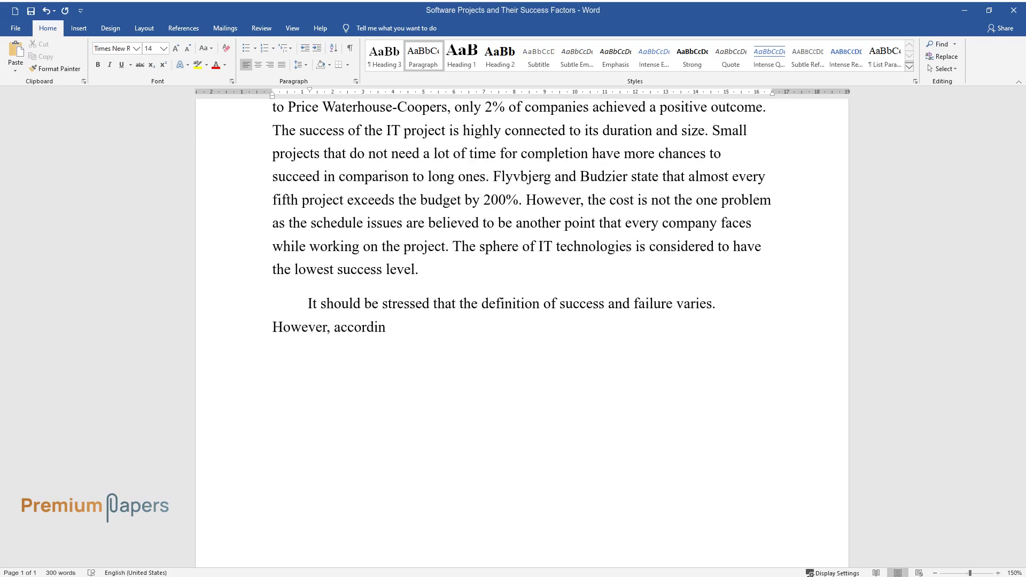
pyautogui.write('g to one of the most widespread th')
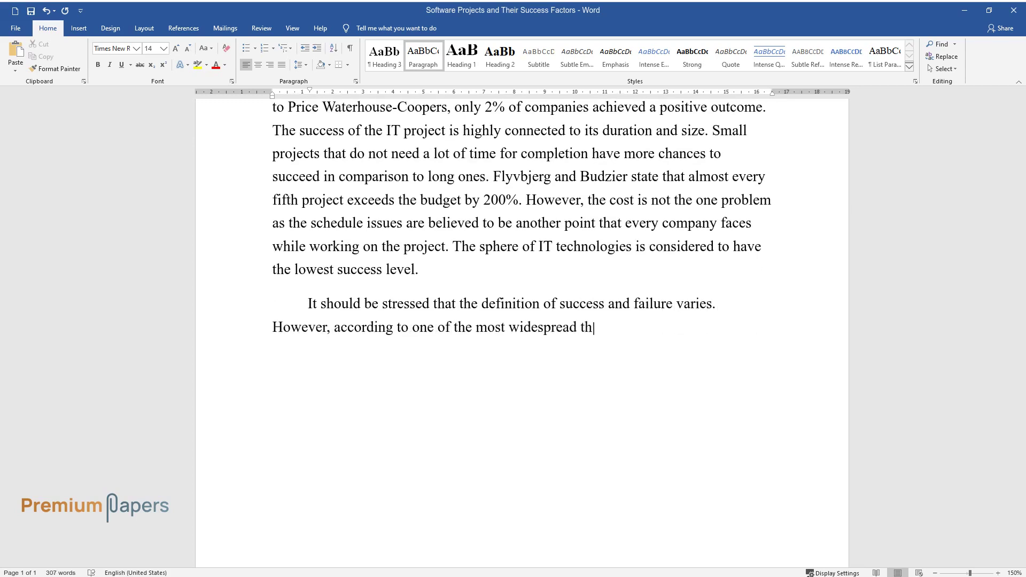
pyautogui.write('eories, successful IT projects me')
pyautogui.write('et all the constraints, and their')
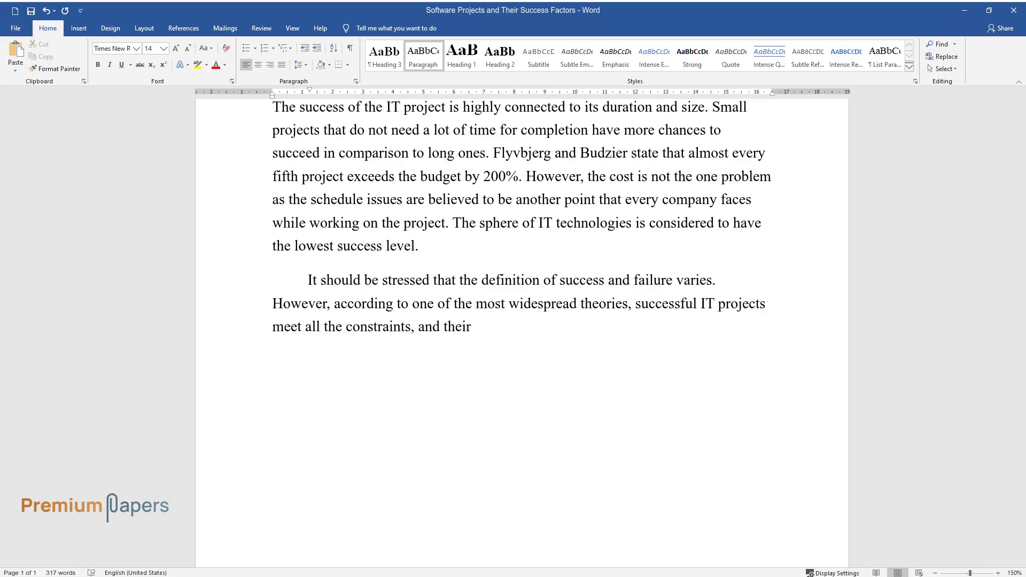
pyautogui.write(' features, namely, do not exceed the budget, are performed co')
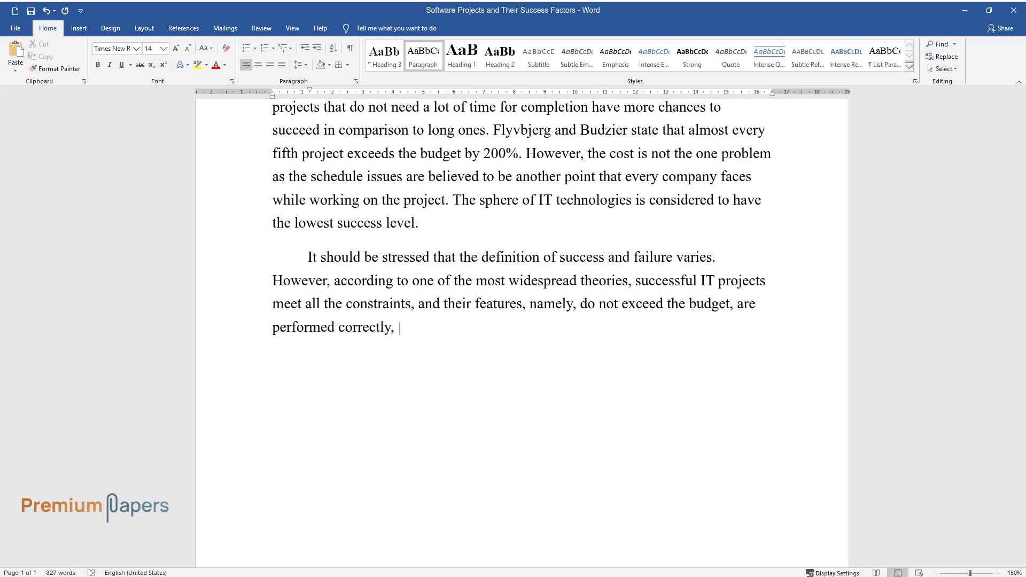
pyautogui.write('rrectly, and the delivery date is strictly')
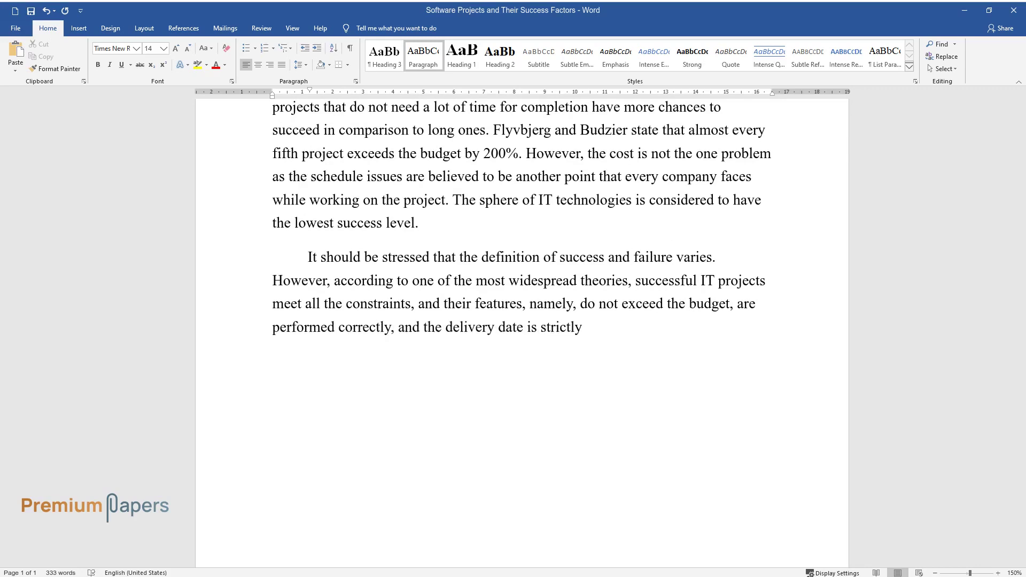
pyautogui.write(' followed. Failed projects do not meet the requirements and')
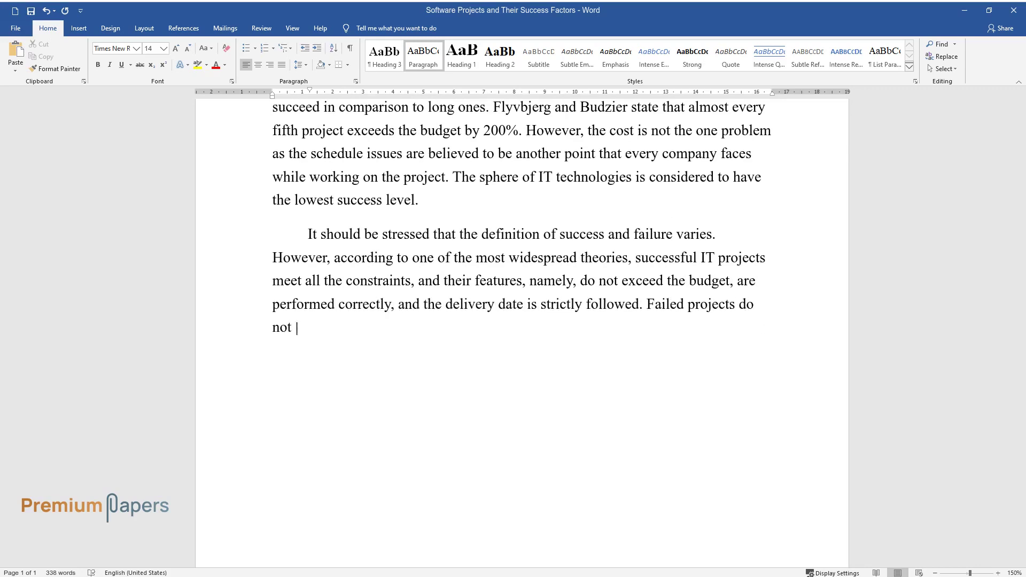
pyautogui.write(' usually ')
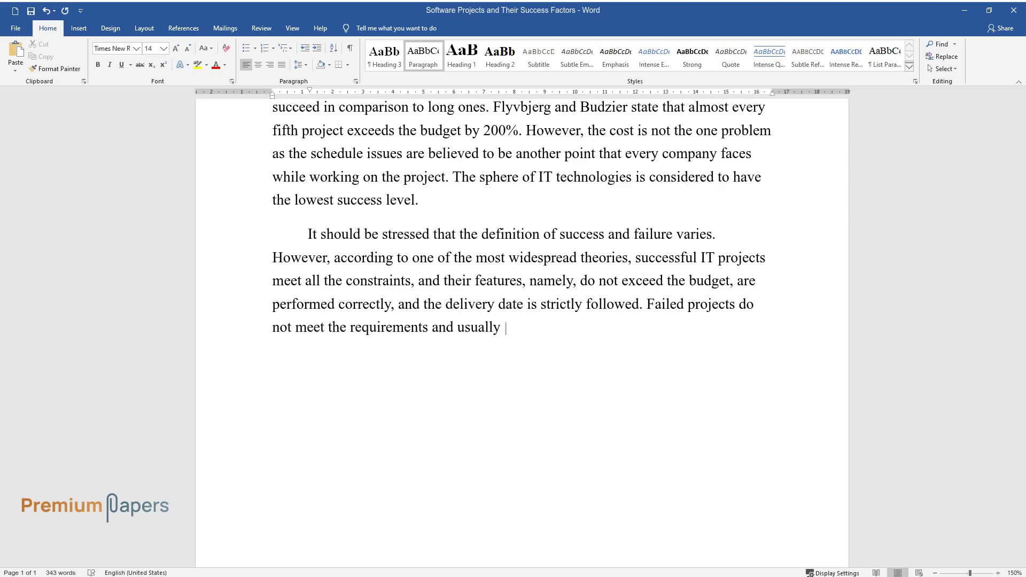
pyautogui.write('are canceled before completion. Th')
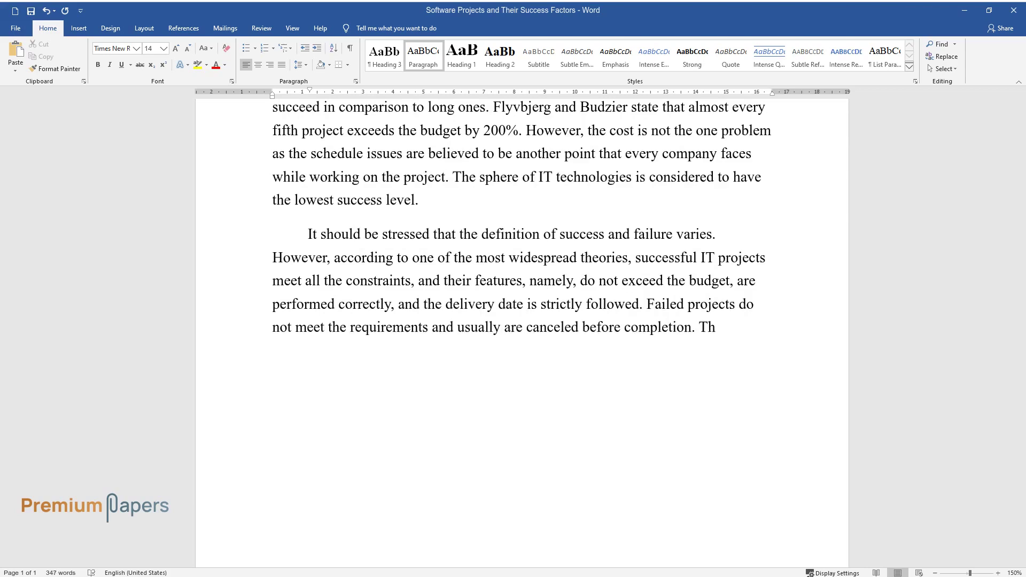
pyautogui.write('e challenging projects are conside')
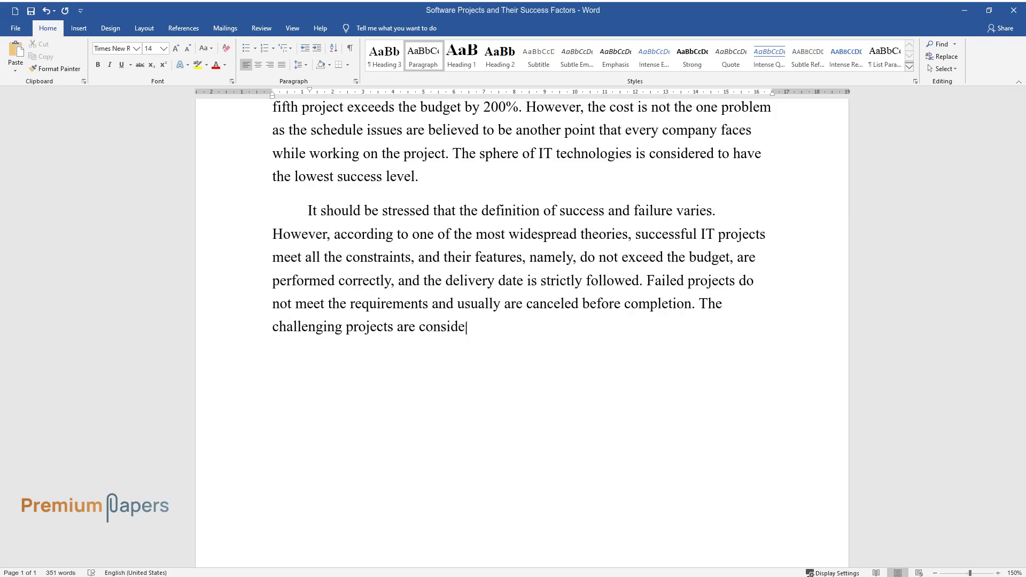
pyautogui.write('red to be completed ones; however,')
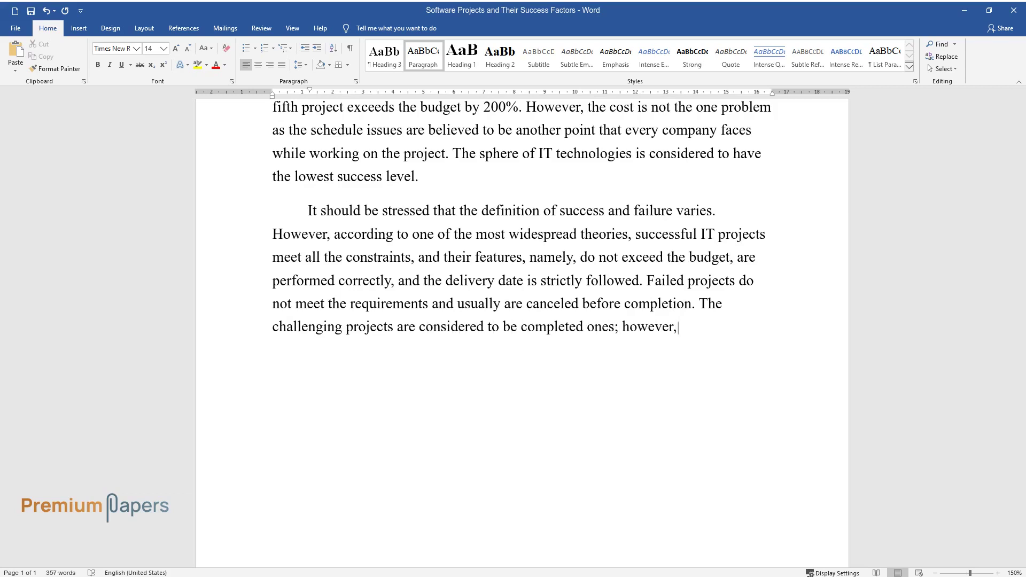
pyautogui.write(' they do not meet')
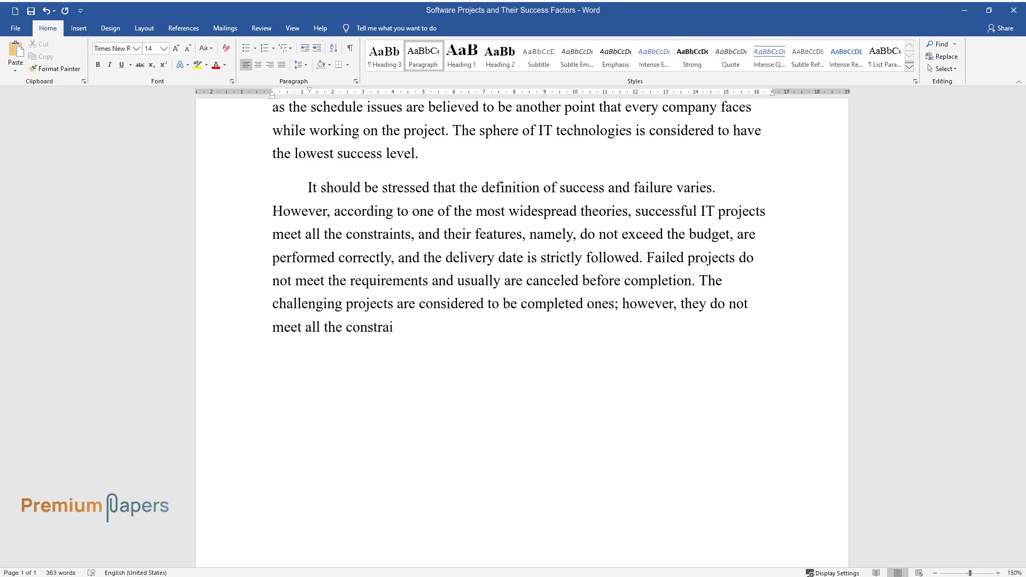
pyautogui.write(' all the constraints and have significant problems ')
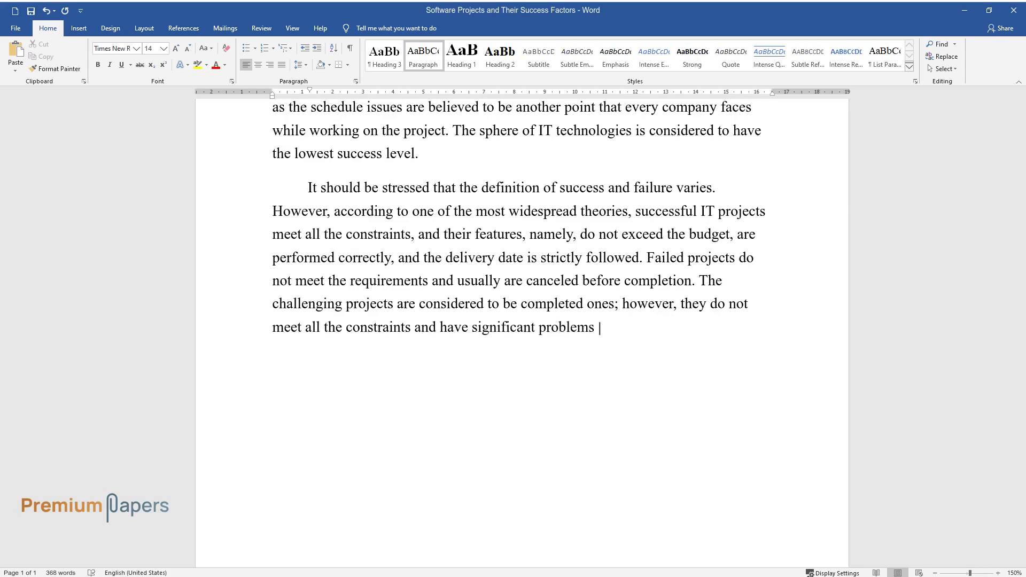
pyautogui.write('with the budget, time, and performance.')
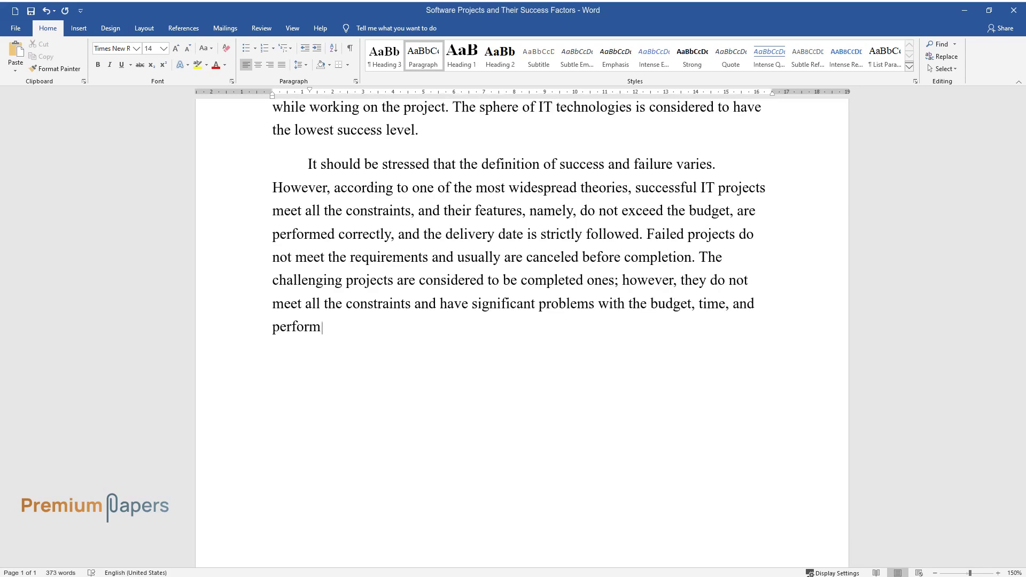
# End the failed-and-challenging-projects paragraph after 'time, and performance.' and start a new indented paragraph.
pyautogui.press('Return')
# Write the triple-constraints paragraph ending 'delivery date changes.' and begin the next paragraph.
pyautogui.write('Accordin')
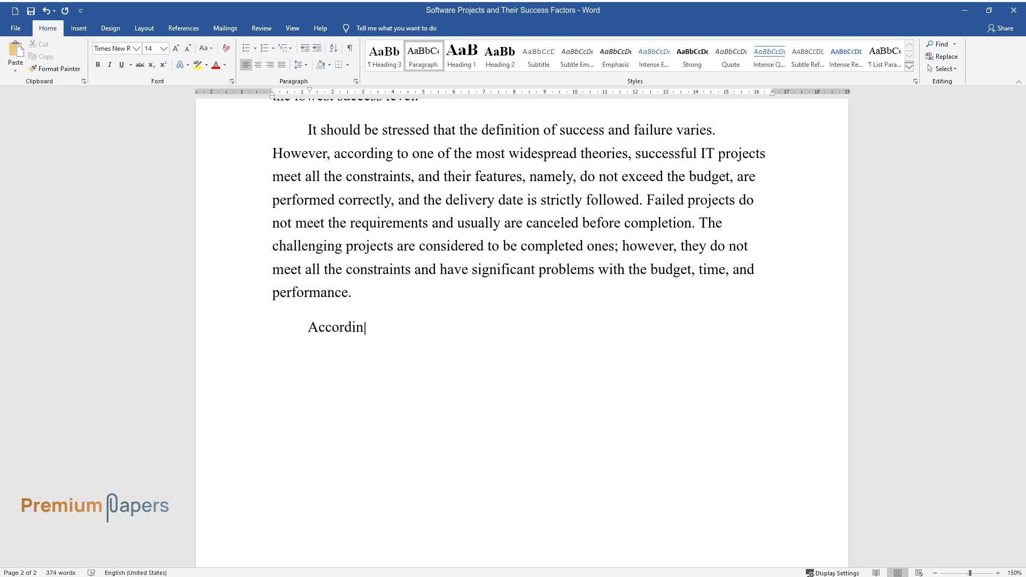
pyautogui.write('g to the theory of traditional proje')
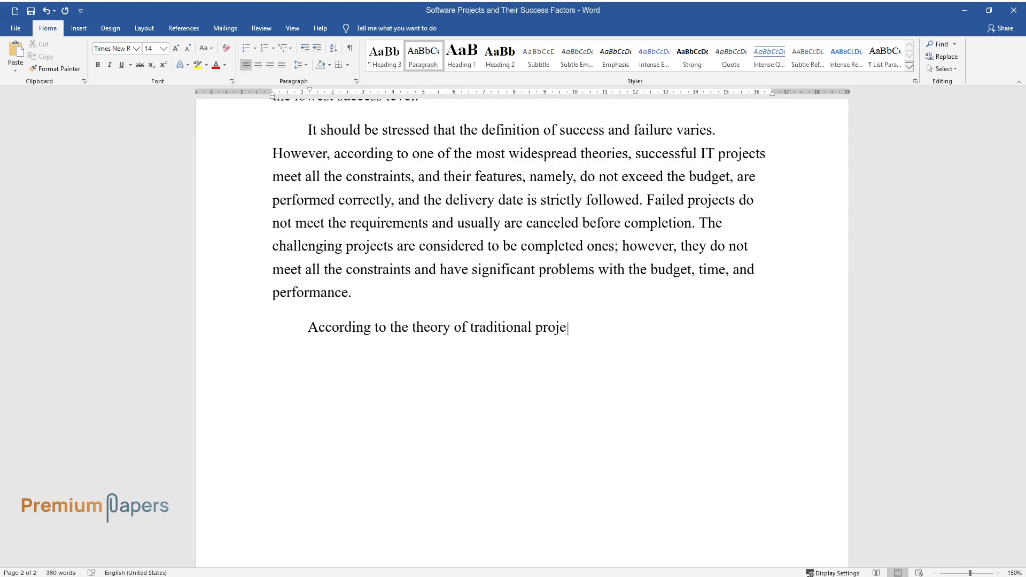
pyautogui.write('ct management, the improvement of th')
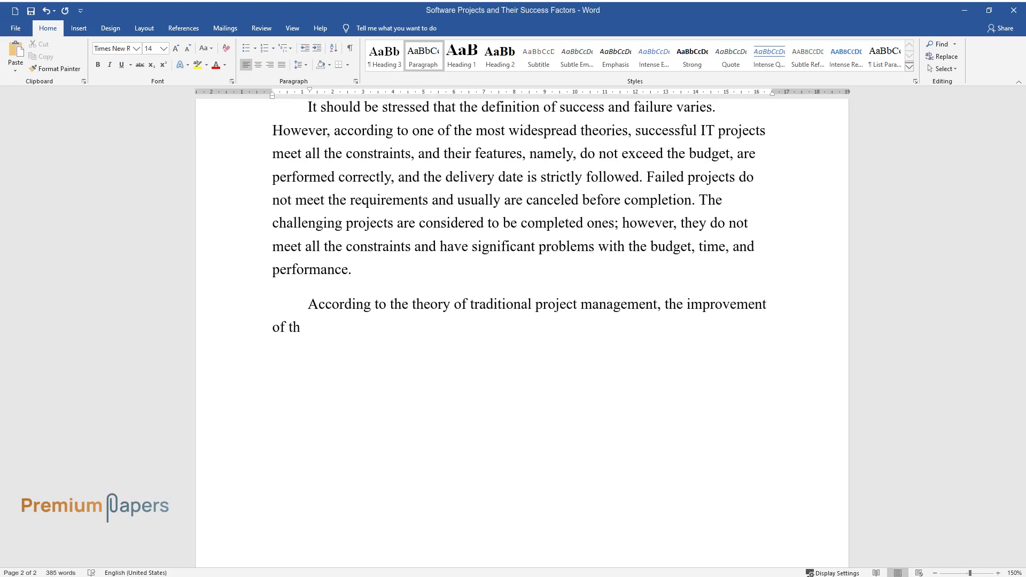
pyautogui.write('e three constraints will consequent')
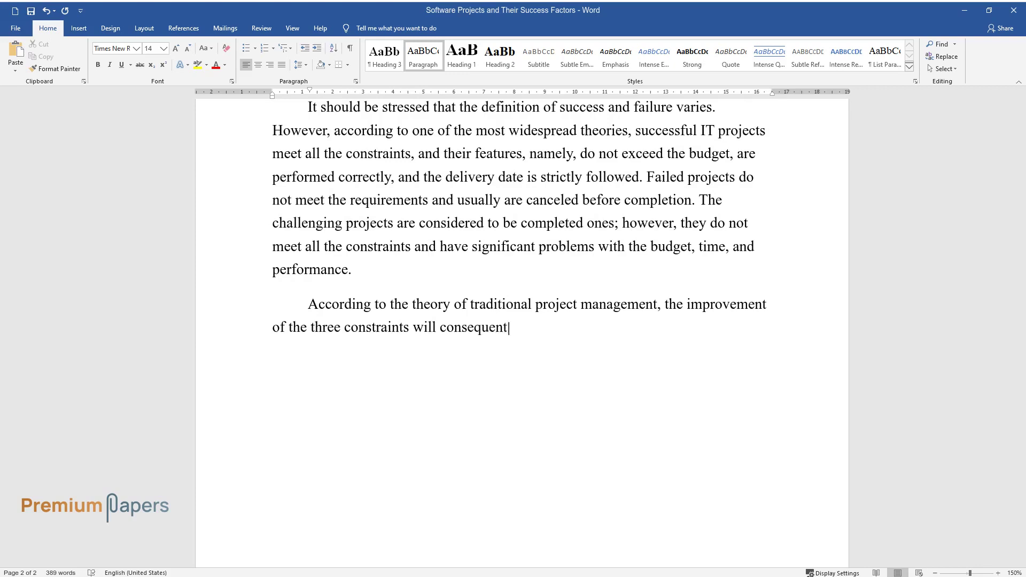
pyautogui.write('ly have an ideal performance; the ri')
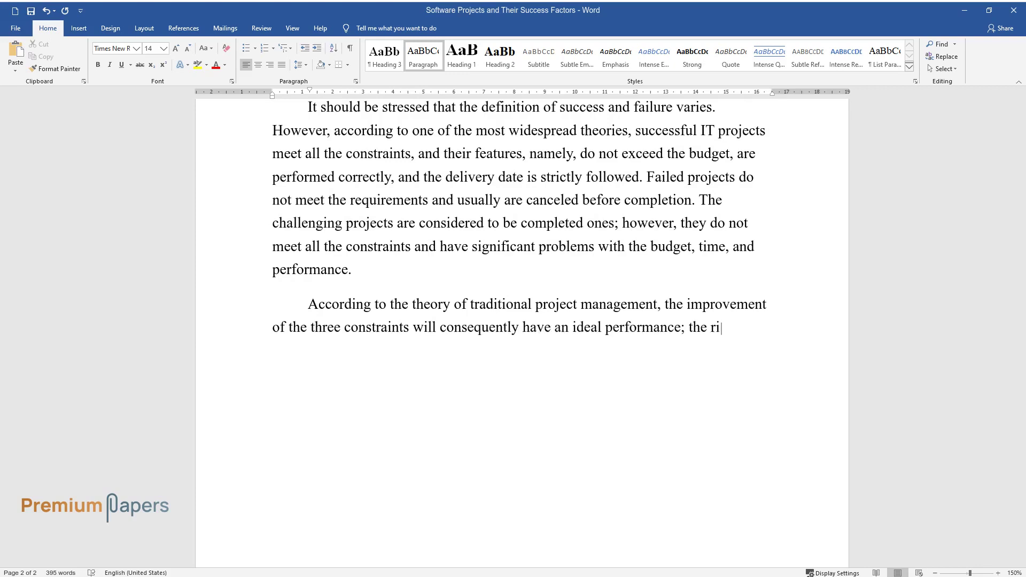
pyautogui.write('ght balance between the triple cons')
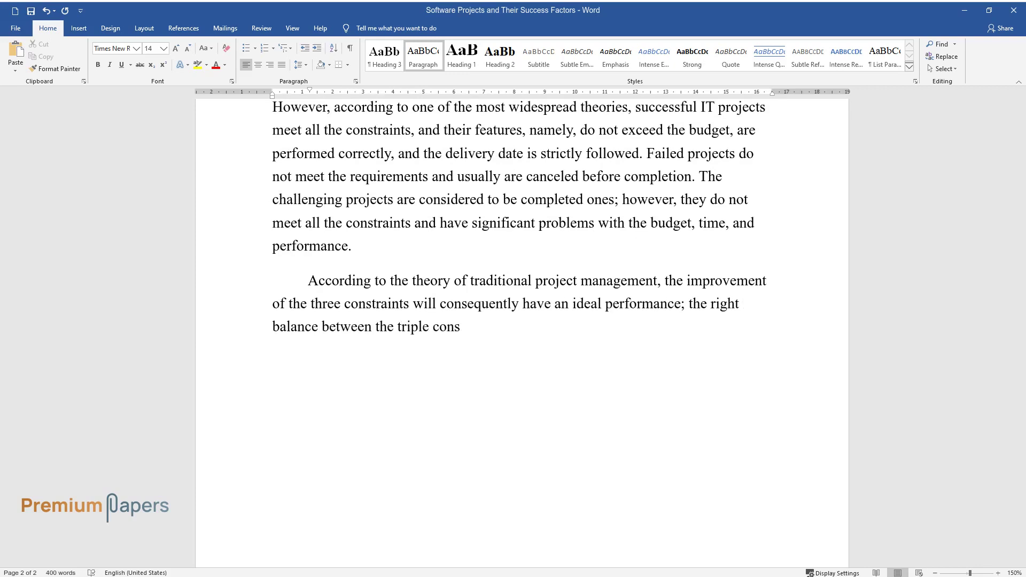
pyautogui.write('traints should be found for the proj')
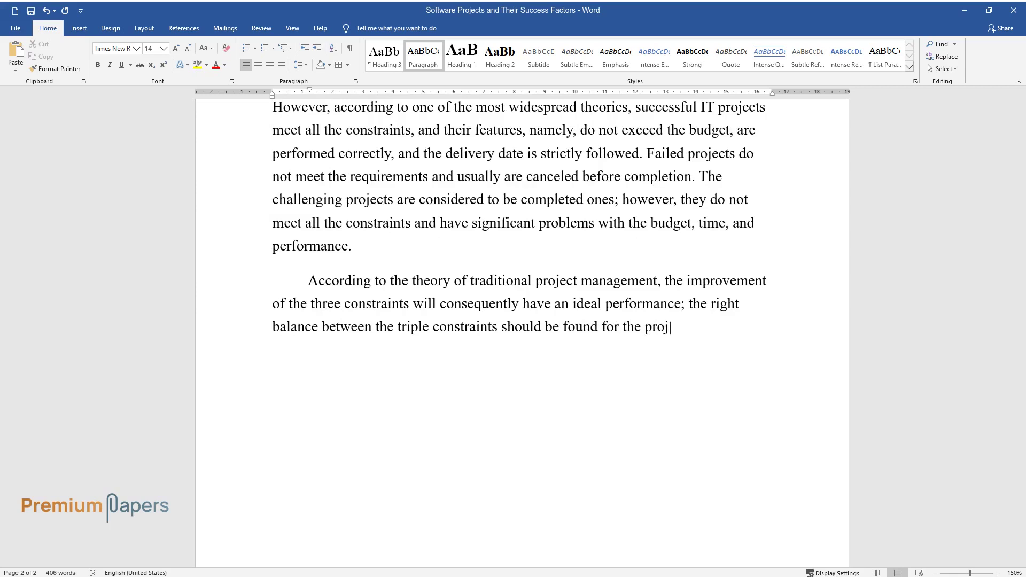
pyautogui.write('ect to achieve all the goals and sat')
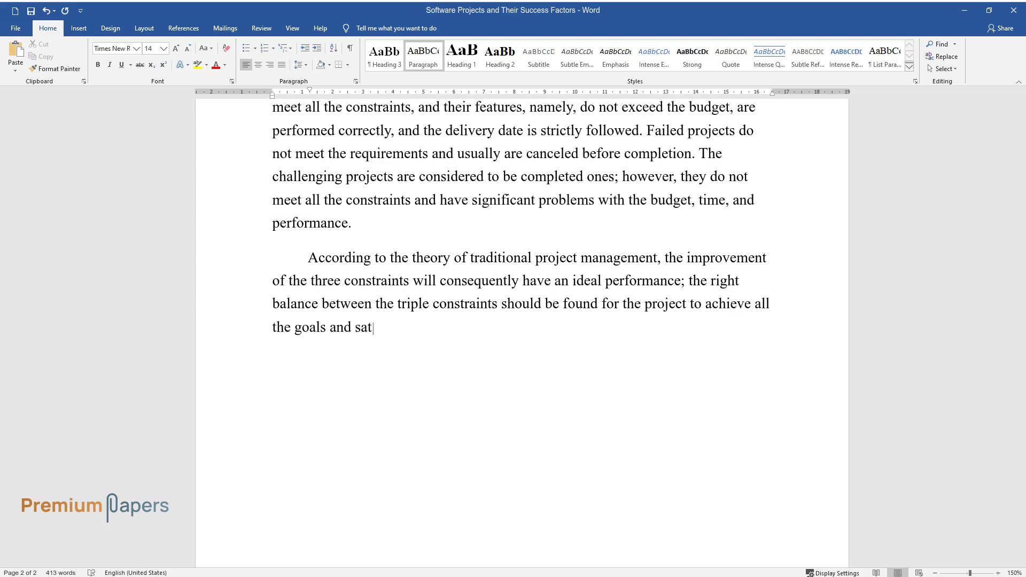
pyautogui.write("isfy the client's needs. Managers should try")
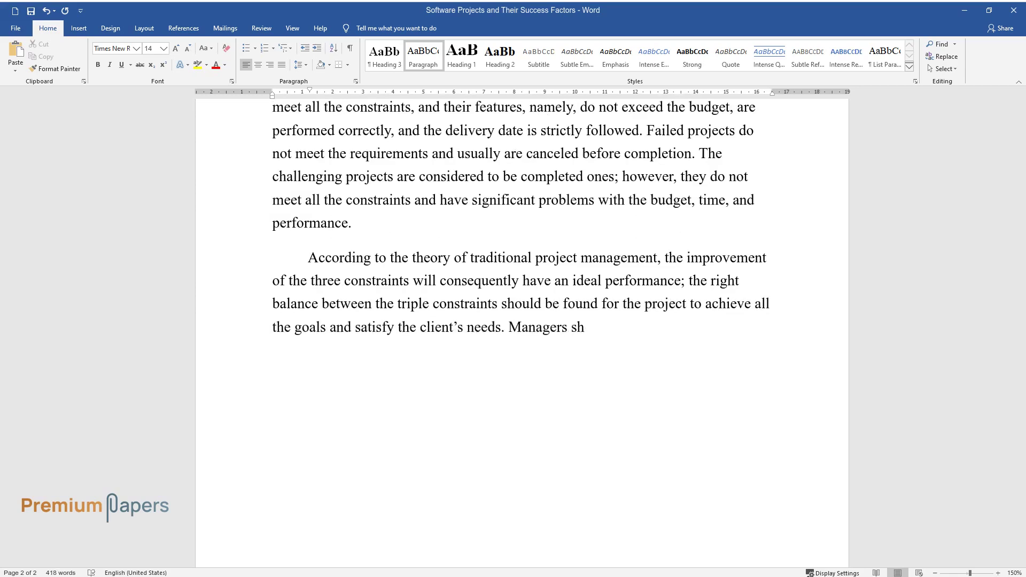
pyautogui.write(' to find a connection betwee')
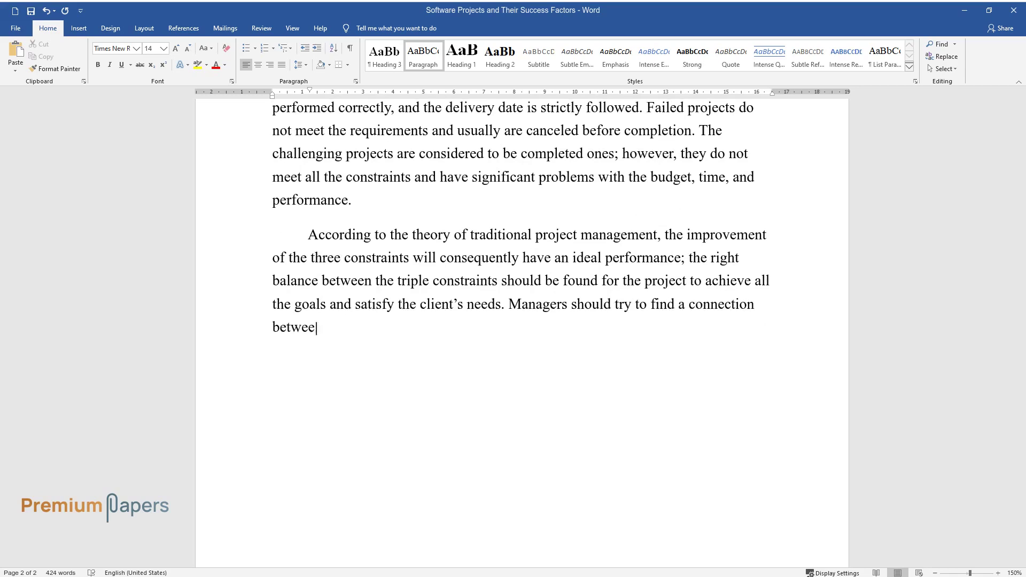
pyautogui.write('n what, when, and for what prize sh')
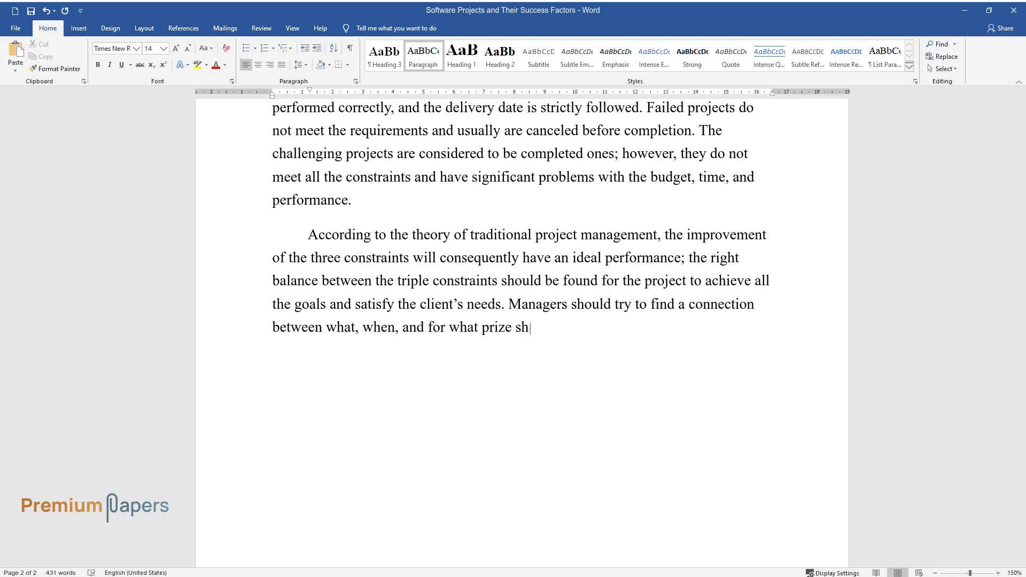
pyautogui.write('ould be made. The significance of ev')
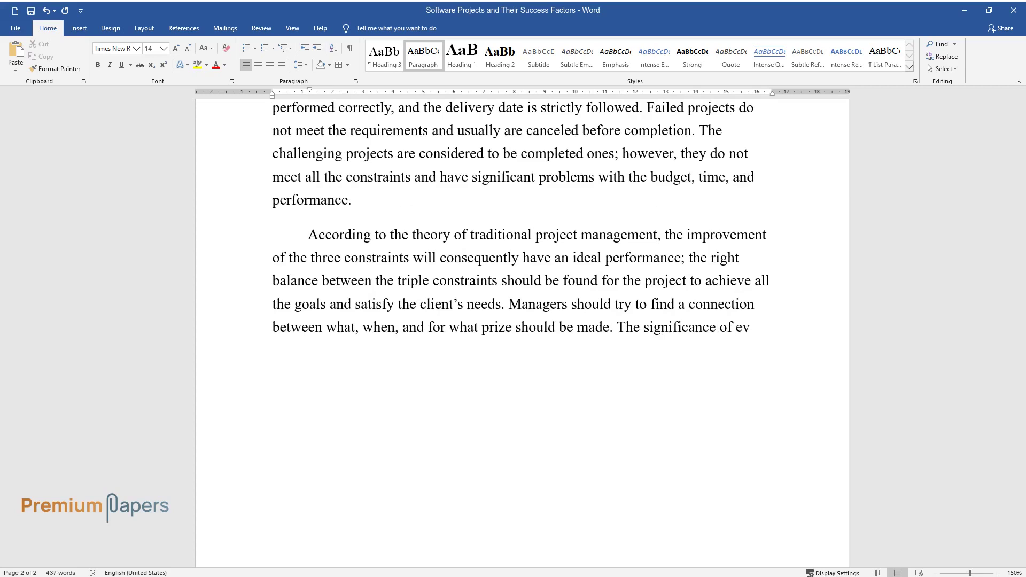
pyautogui.write('ery feature changes depending on the')
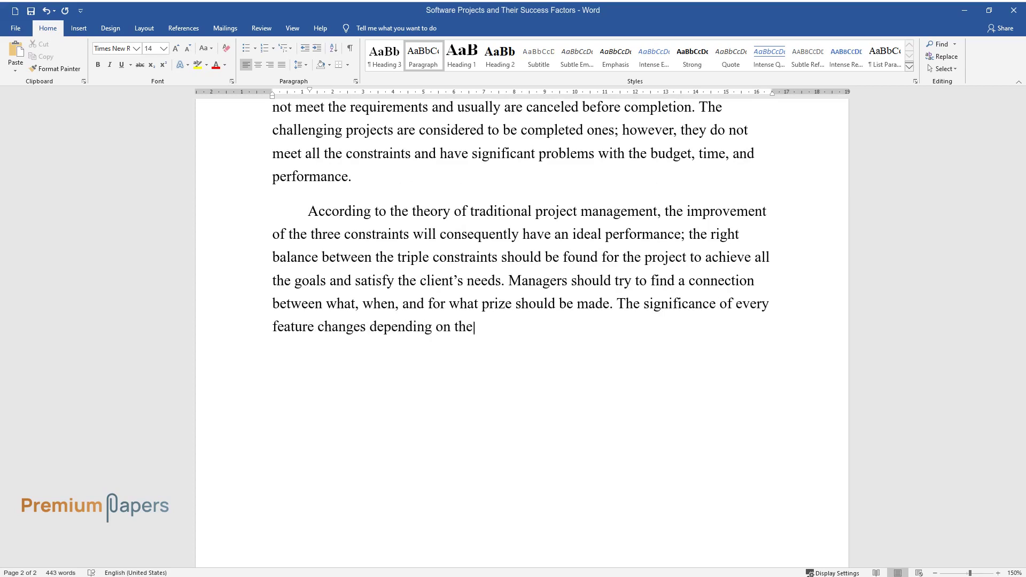
pyautogui.write(' stage of the software project. The')
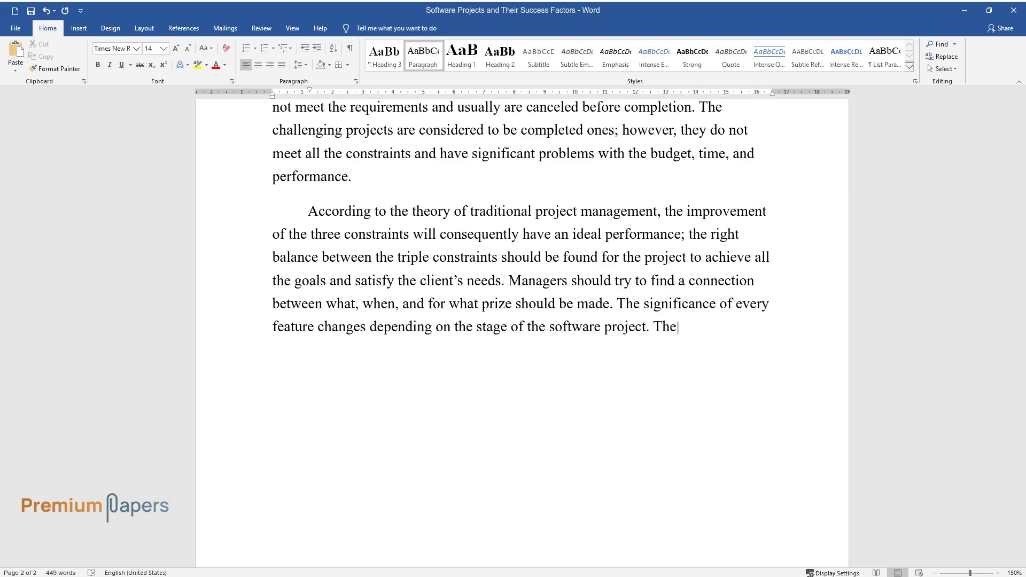
pyautogui.write(' delivery of the project depends not')
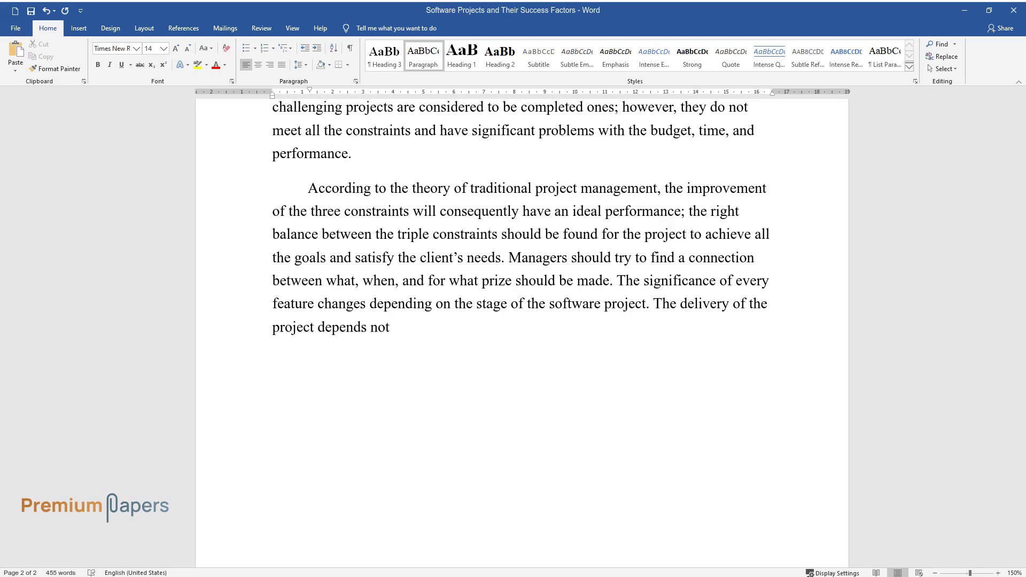
pyautogui.write(' only on a manager but also on vario')
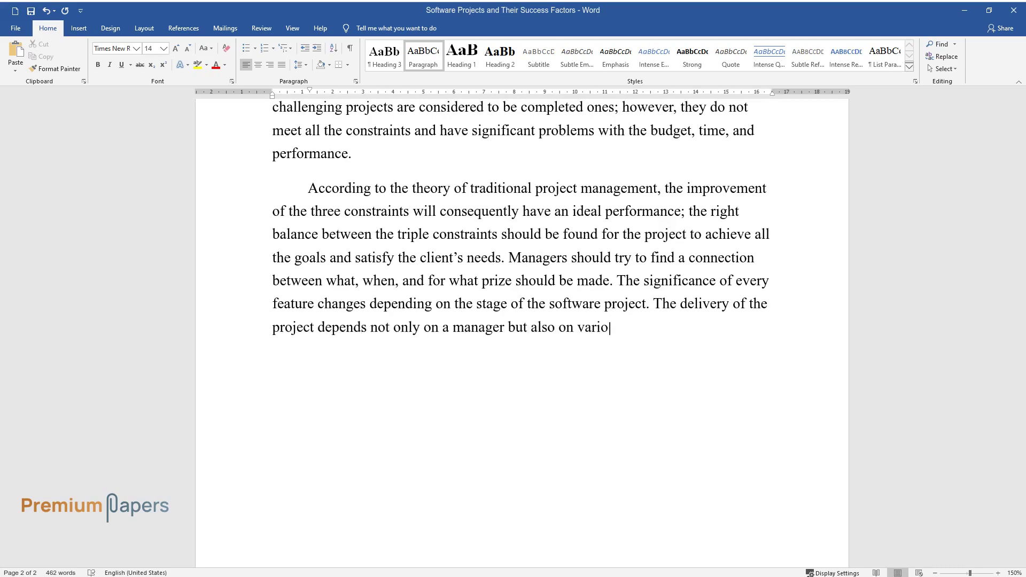
pyautogui.write('us people, namely stakeholders, memb')
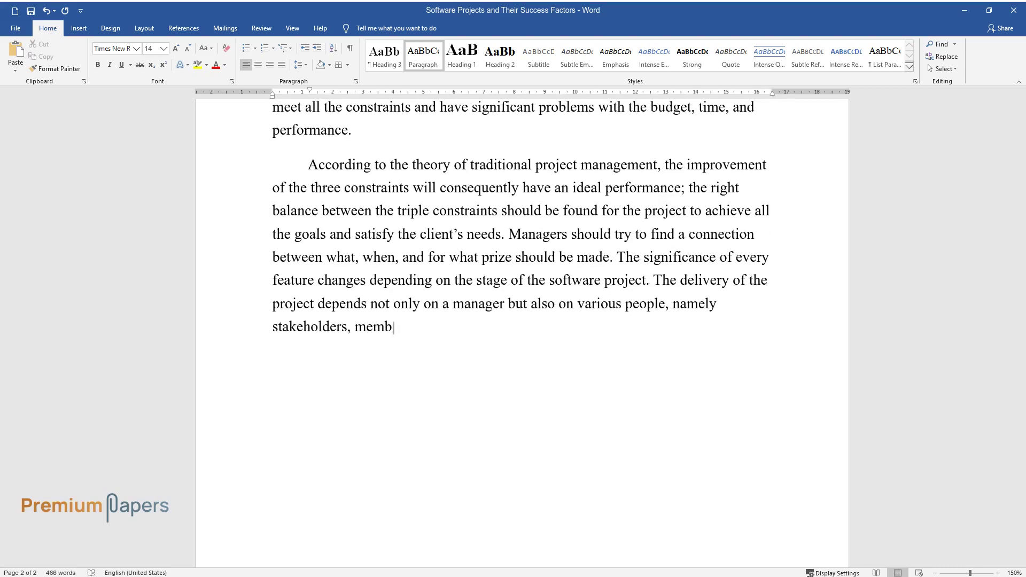
pyautogui.write('ers of the enterprises, and custome')
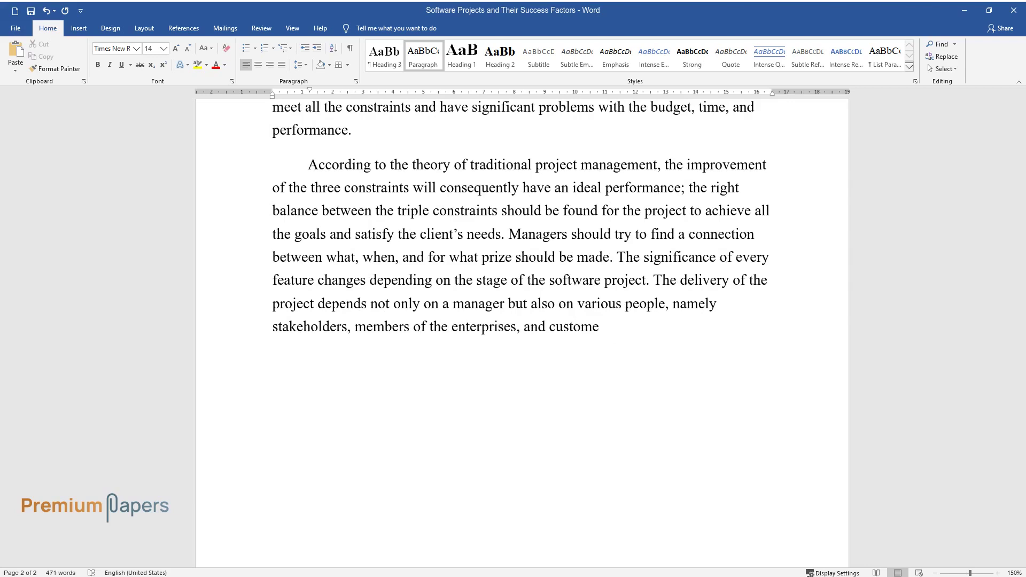
pyautogui.write('rs; thus, the outcome and success of')
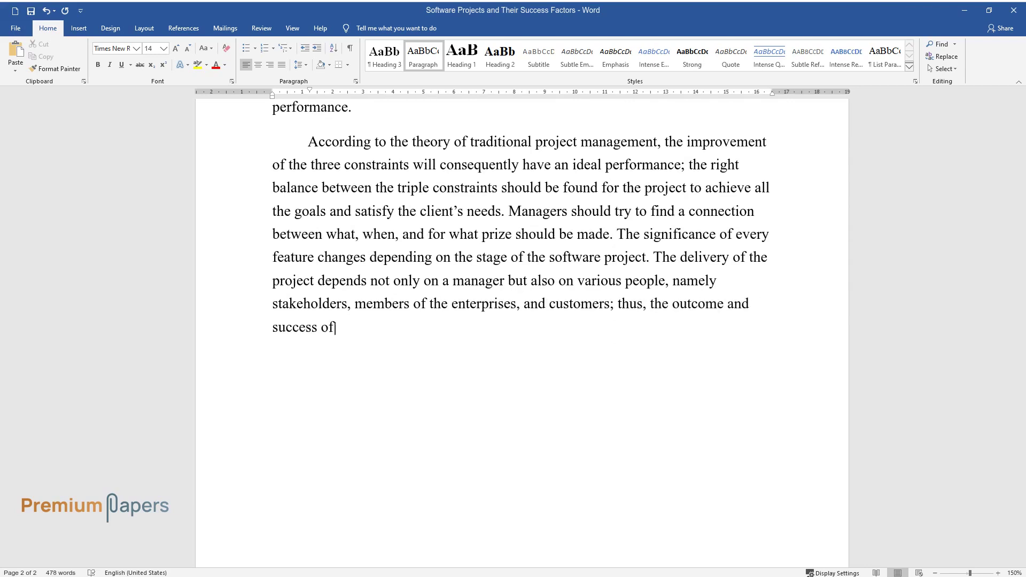
pyautogui.write(' the project can be significantly af')
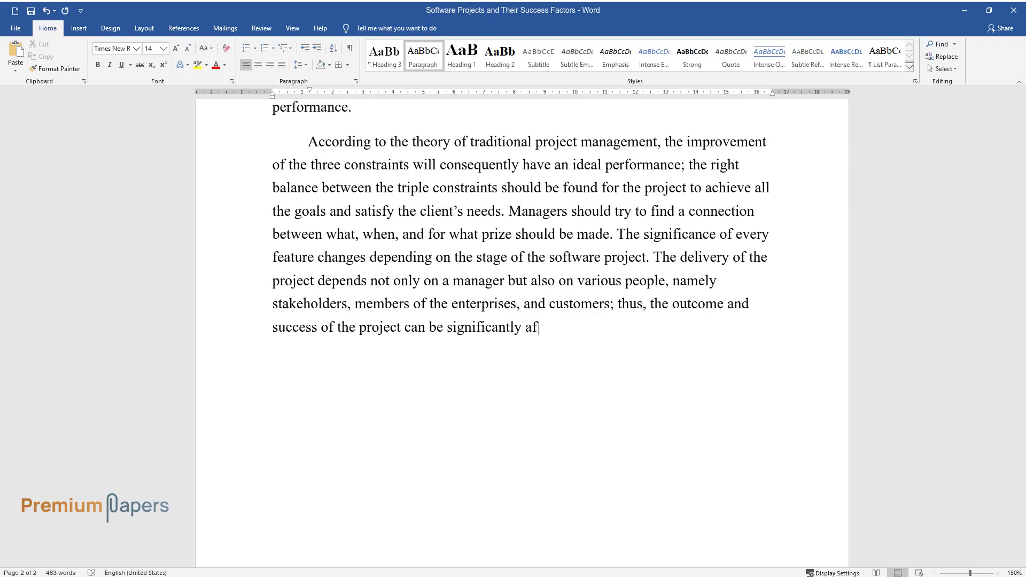
pyautogui.write('fected in case the delivery date cha')
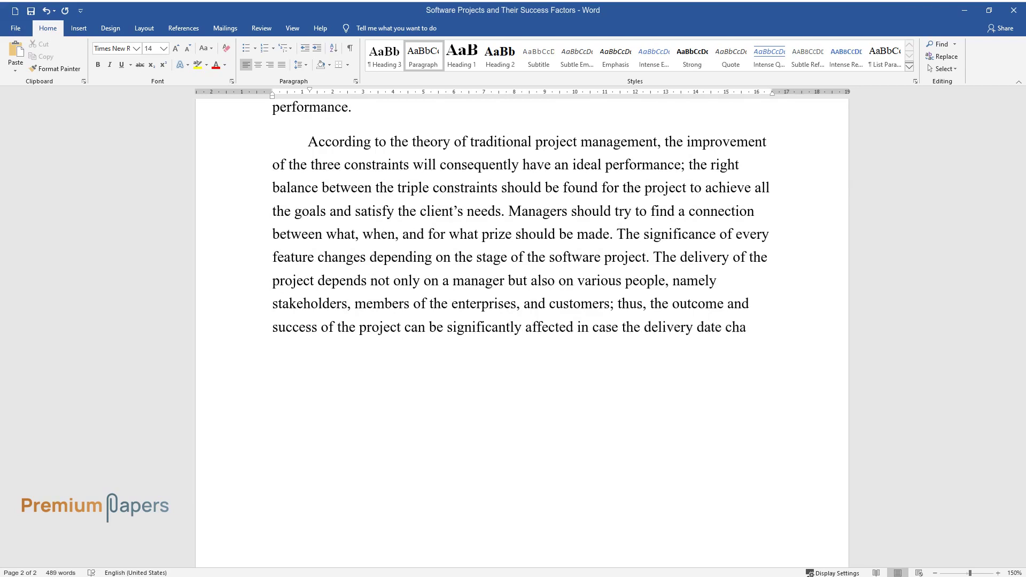
pyautogui.write('nges.')
pyautogui.press('Return')
# Write 'The success cannot be viewed as the success of the IT project itself' and the first success level.
pyautogui.write('The succ')
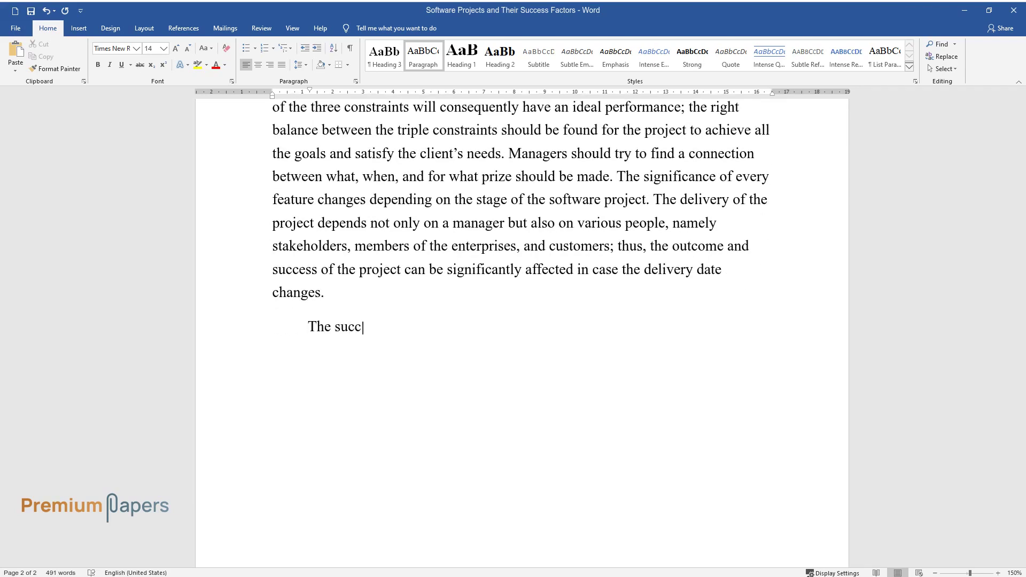
pyautogui.write('ess cannot be viewed as the succ')
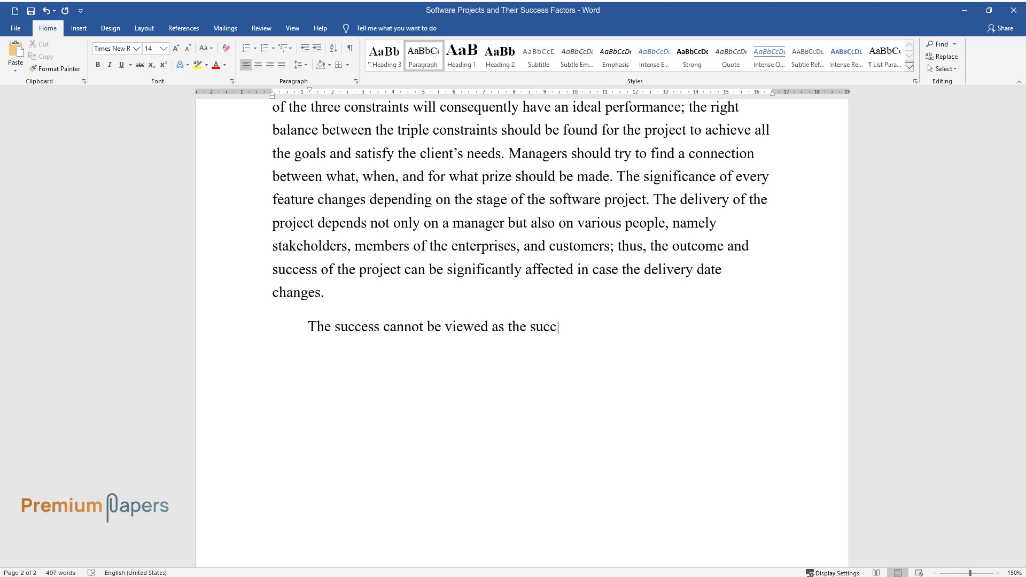
pyautogui.write('ess of the IT project itself as i')
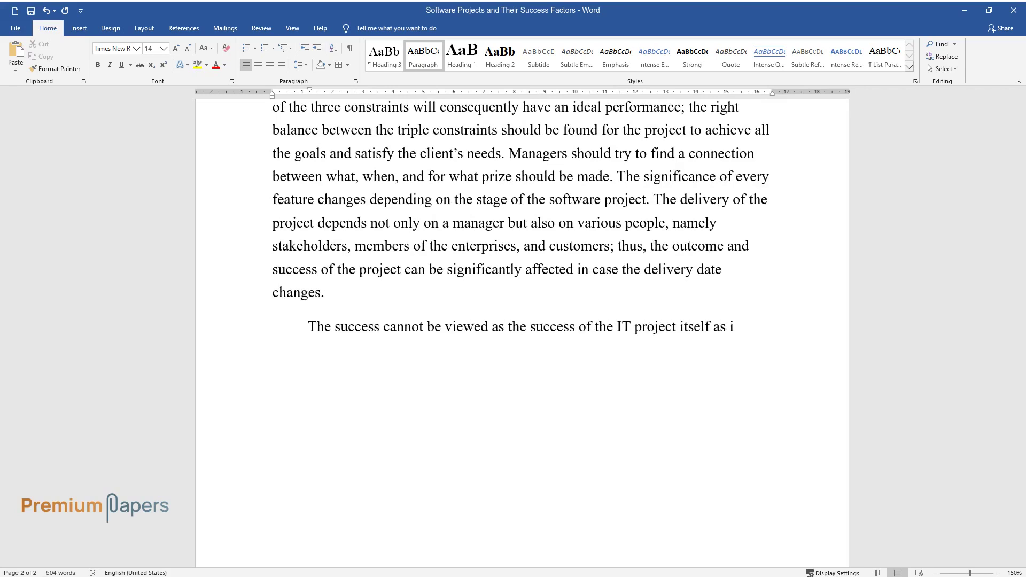
pyautogui.write('t aims to satisfy the client’s ne')
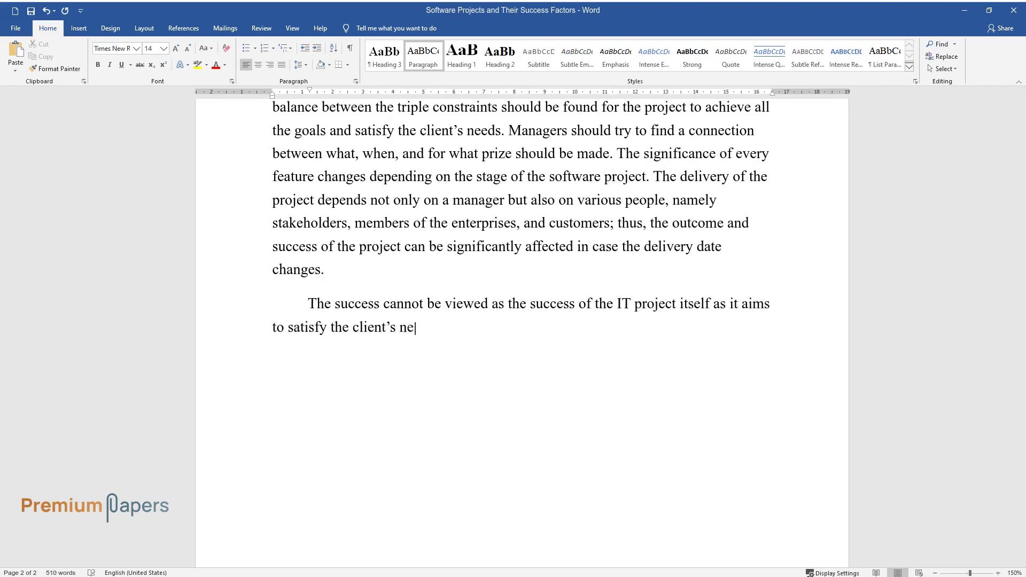
pyautogui.write('eds and should not be limited by ')
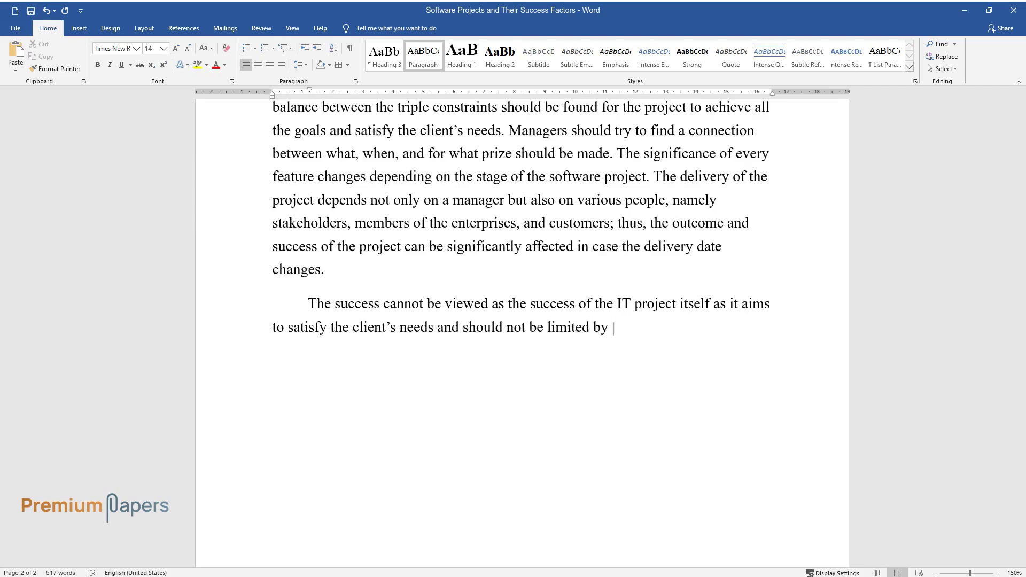
pyautogui.write('the concept of triple constraints. The m')
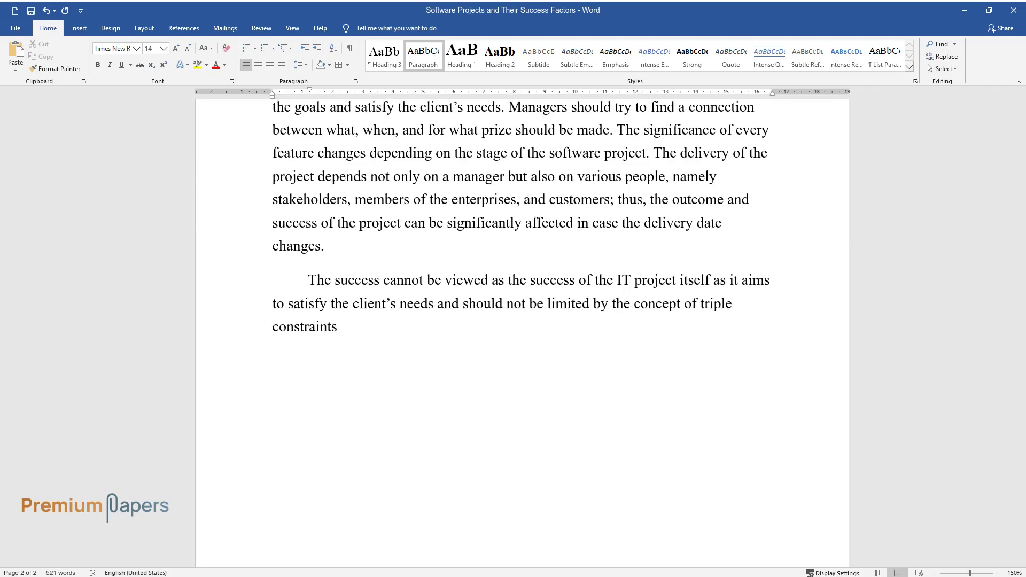
pyautogui.write('ulti-staged system of suc')
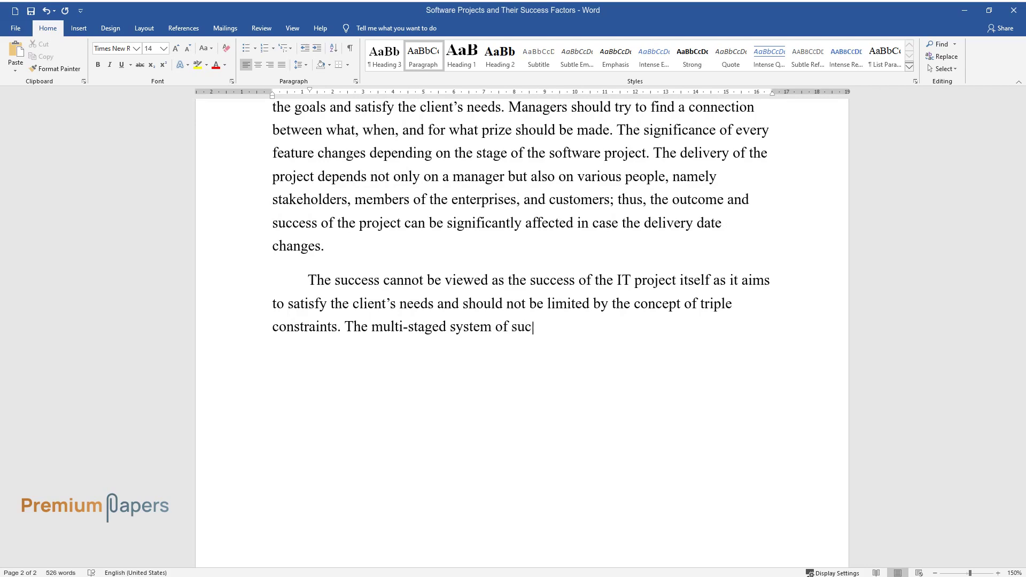
pyautogui.write('cess allows the project to accomp')
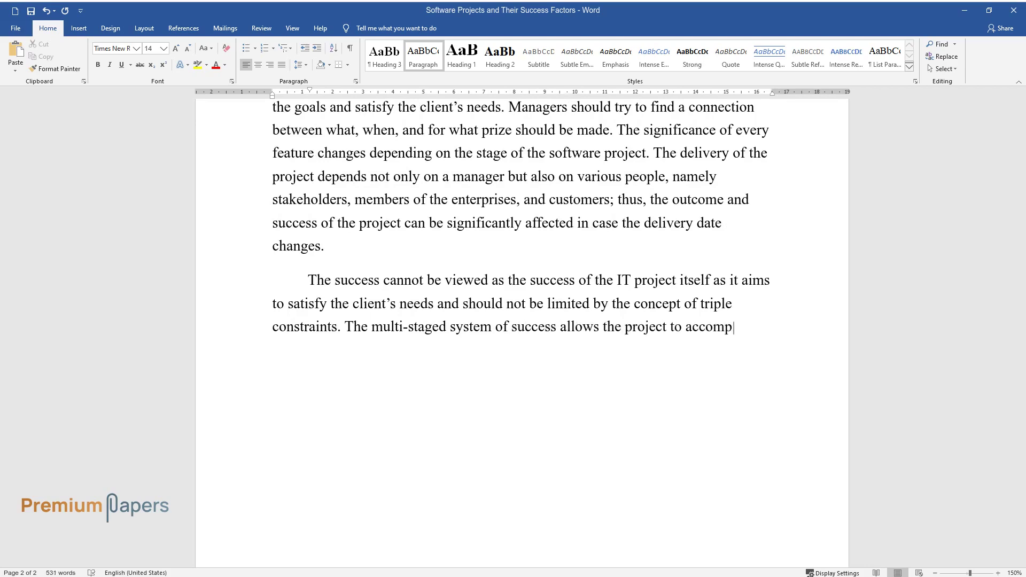
pyautogui.write('l')
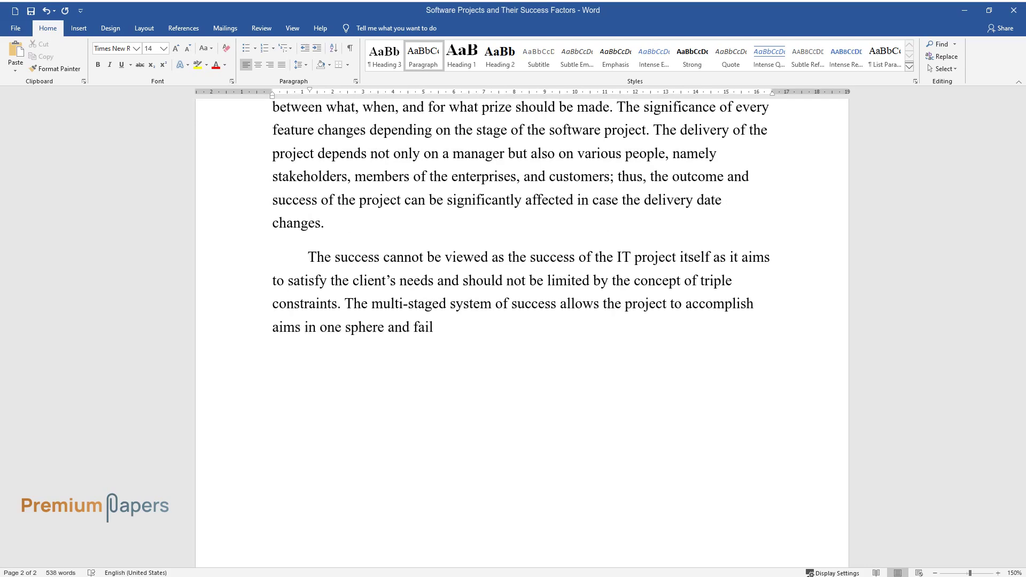
pyautogui.write('ish aims in one sphere and fail in another. The theory of triple')
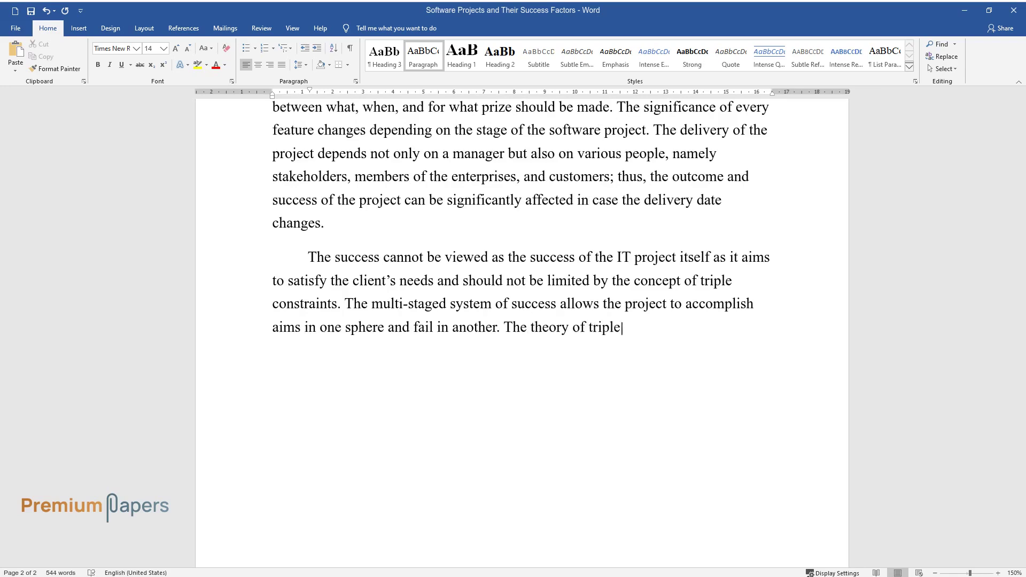
pyautogui.write(' constraints is only one part of the syst')
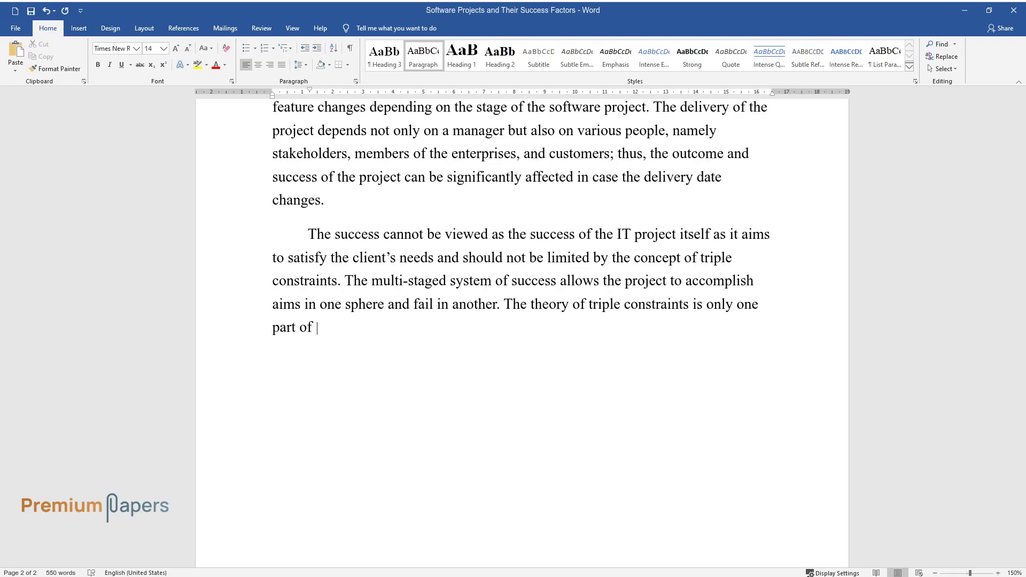
pyautogui.write('em; so, the IT project ca')
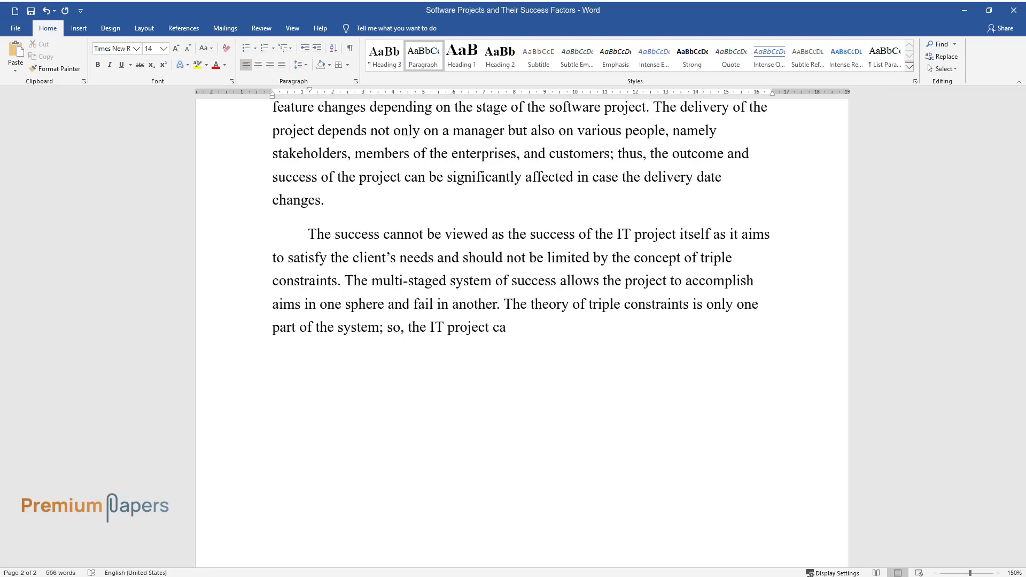
pyautogui.write('n meet all the criteria (time, co')
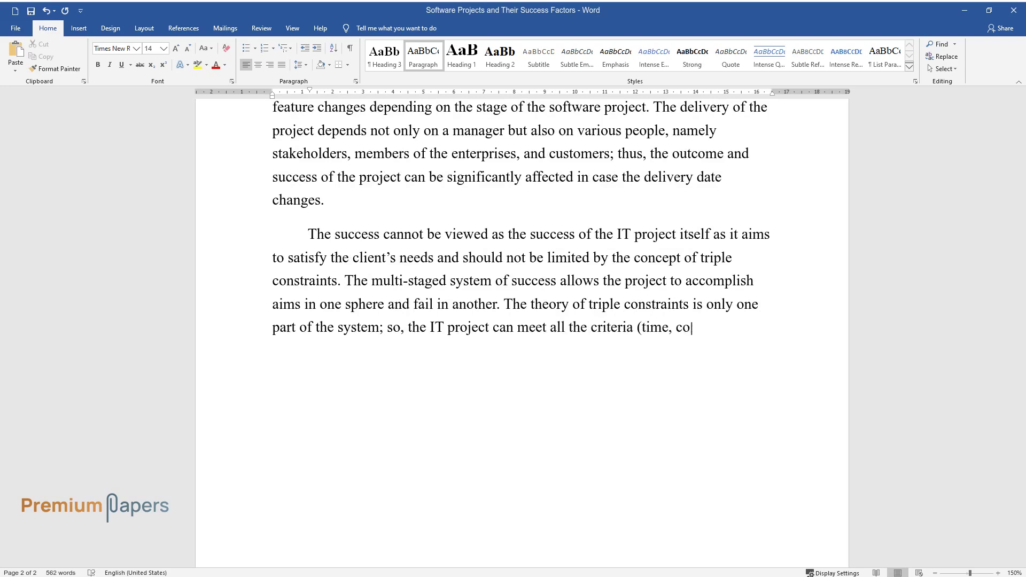
pyautogui.write('st, and performance) but ')
pyautogui.write('fail to ')
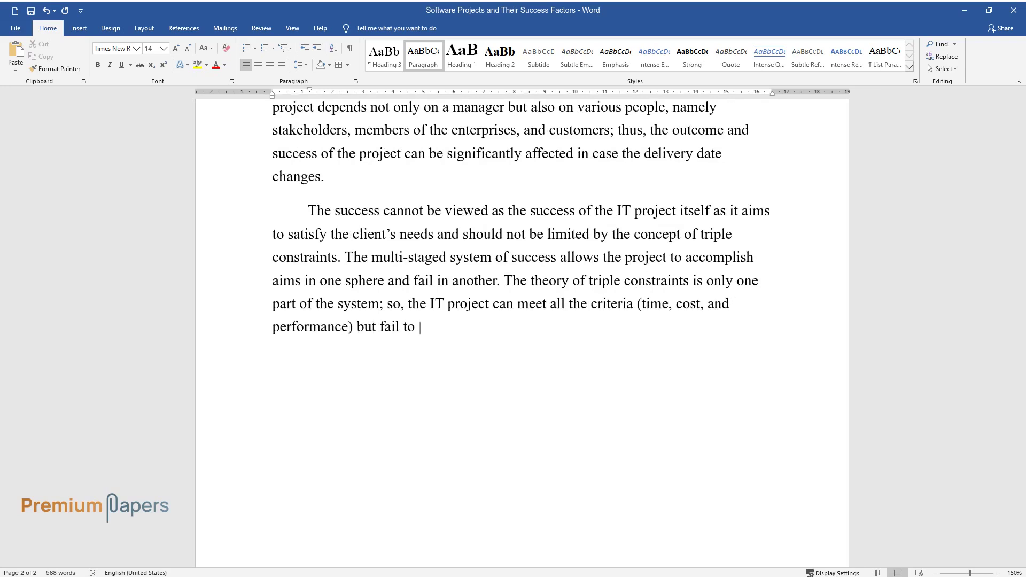
pyautogui.write('satisfy the needs of the users.')
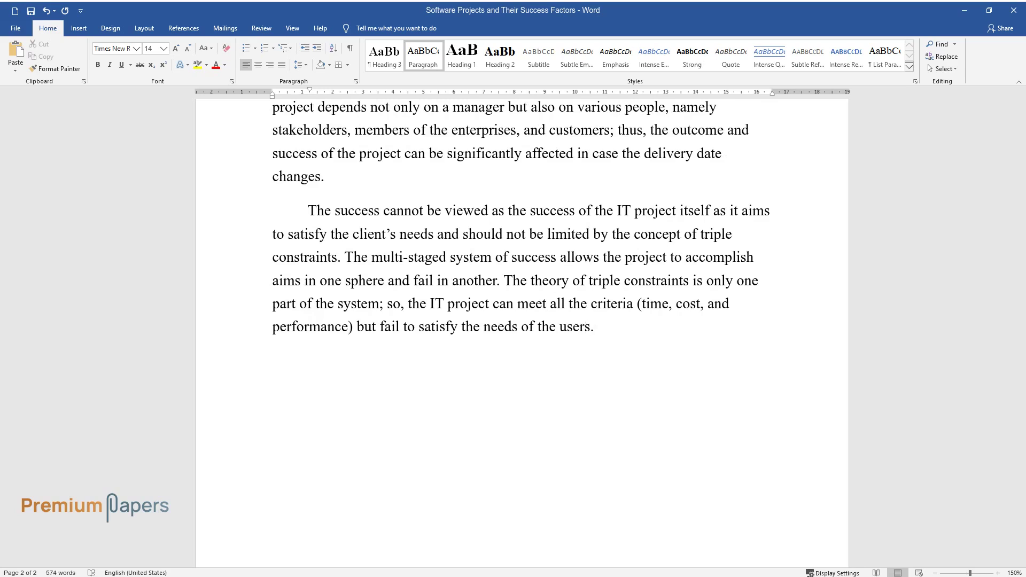
pyautogui.write(' Being a multi-faceted system, suc')
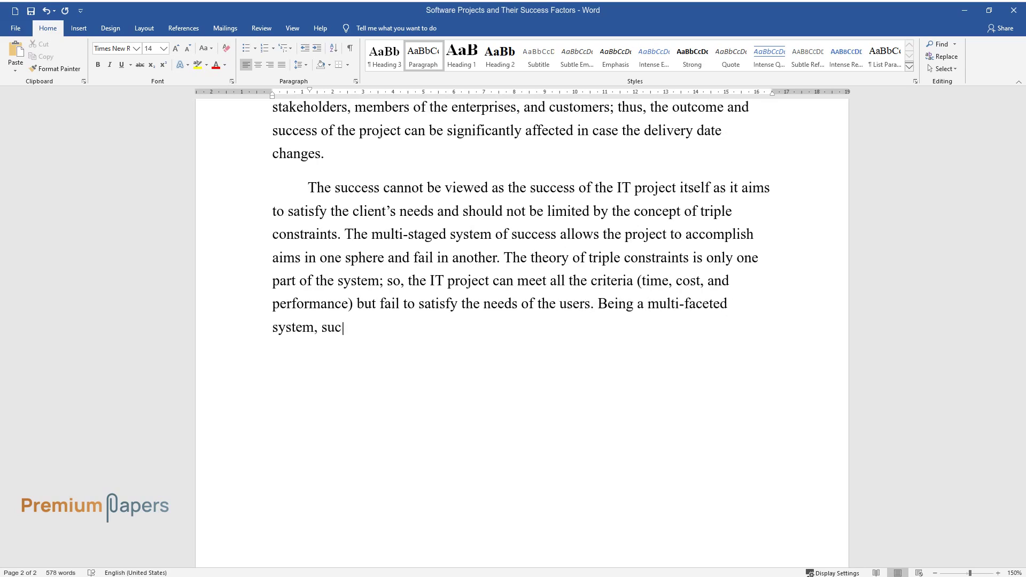
pyautogui.write('cess can be divided into four sta')
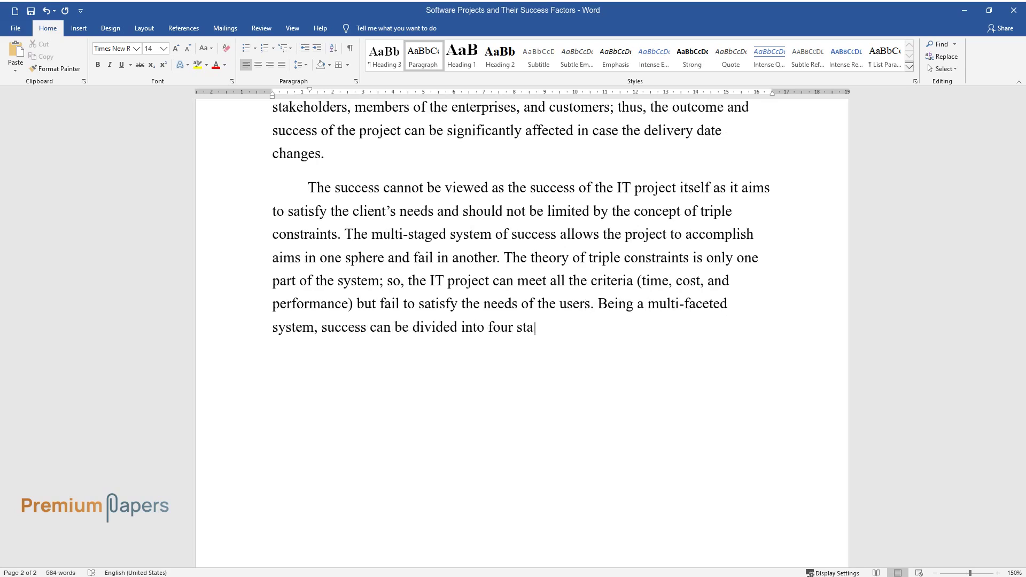
pyautogui.write('ges. The first level is characte')
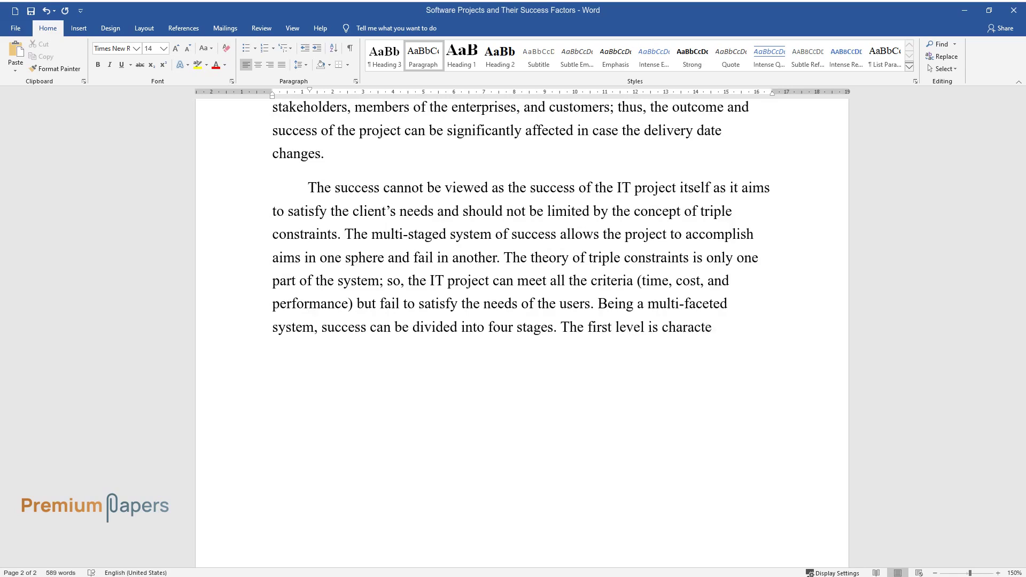
pyautogui.write('rized by the successful results in')
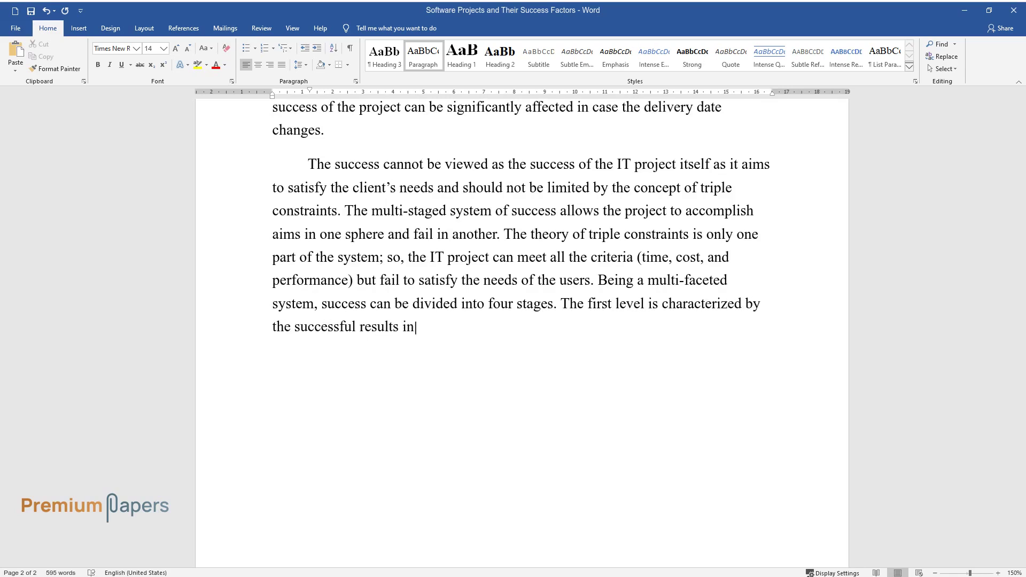
pyautogui.write(' project management. It deals wi')
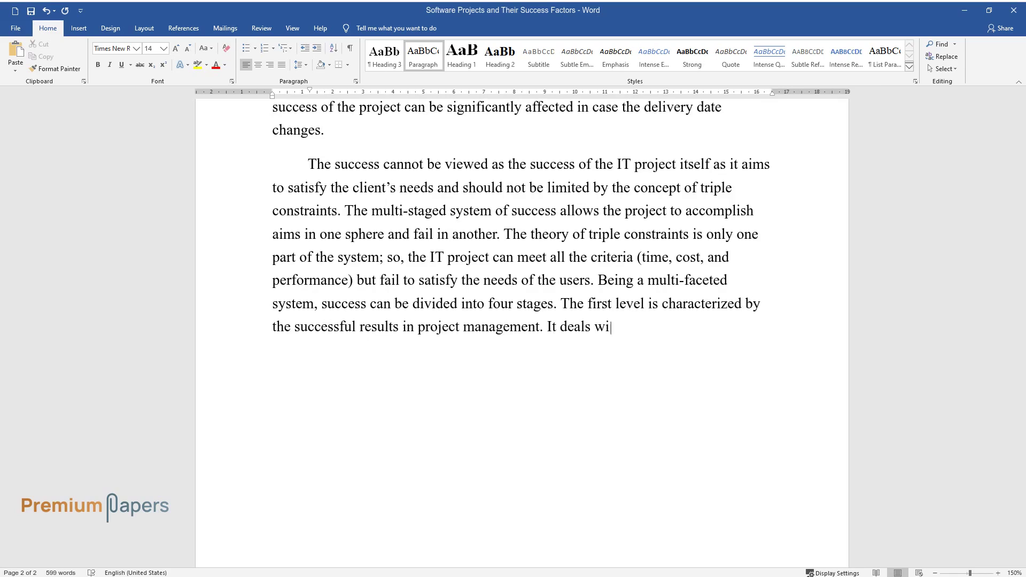
pyautogui.write('th the efficiency of the process and aims')
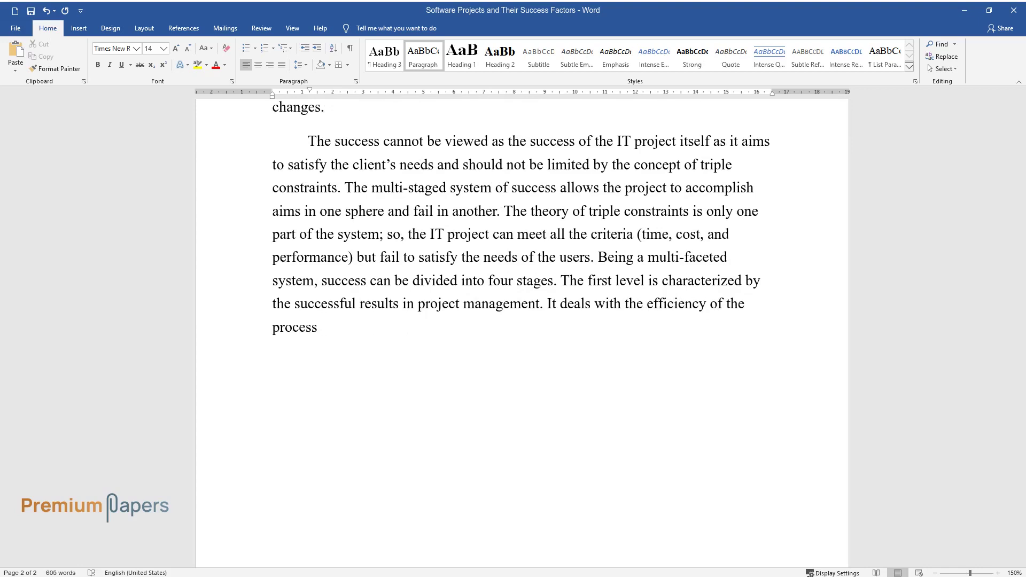
pyautogui.write(' to achieve a balance bet')
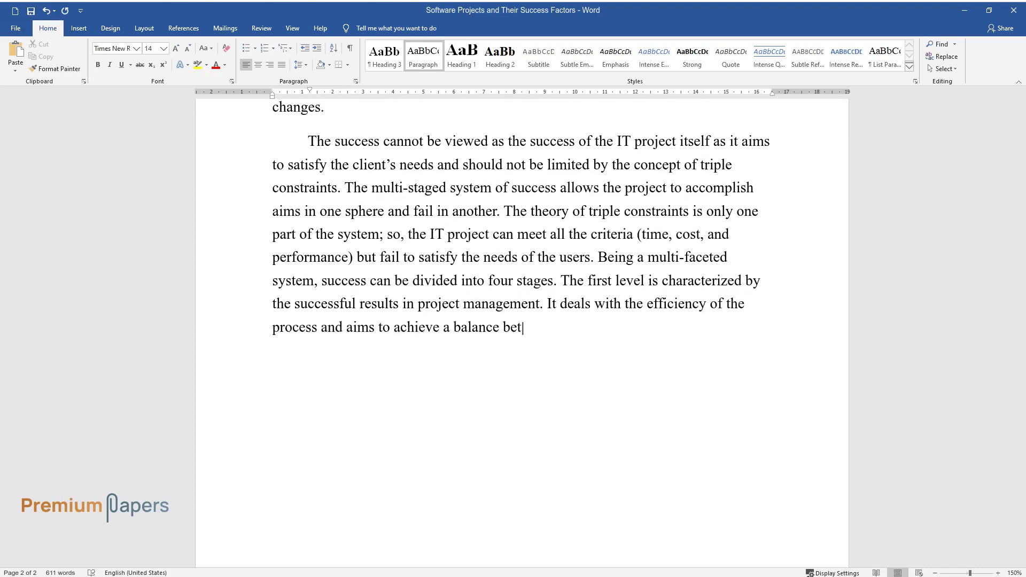
pyautogui.write('ween time, cost, and performance')
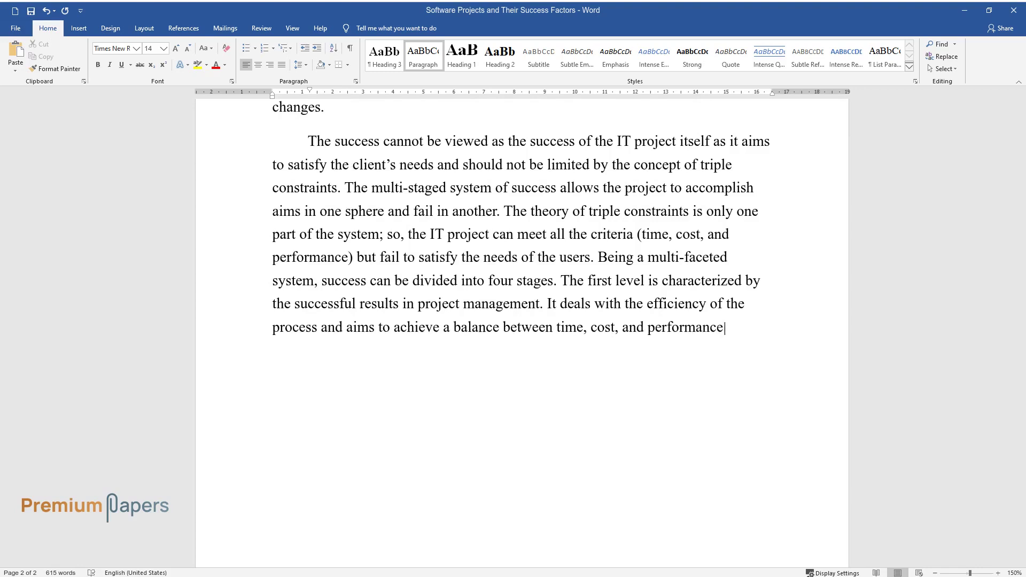
pyautogui.write('. On the second level, the advant')
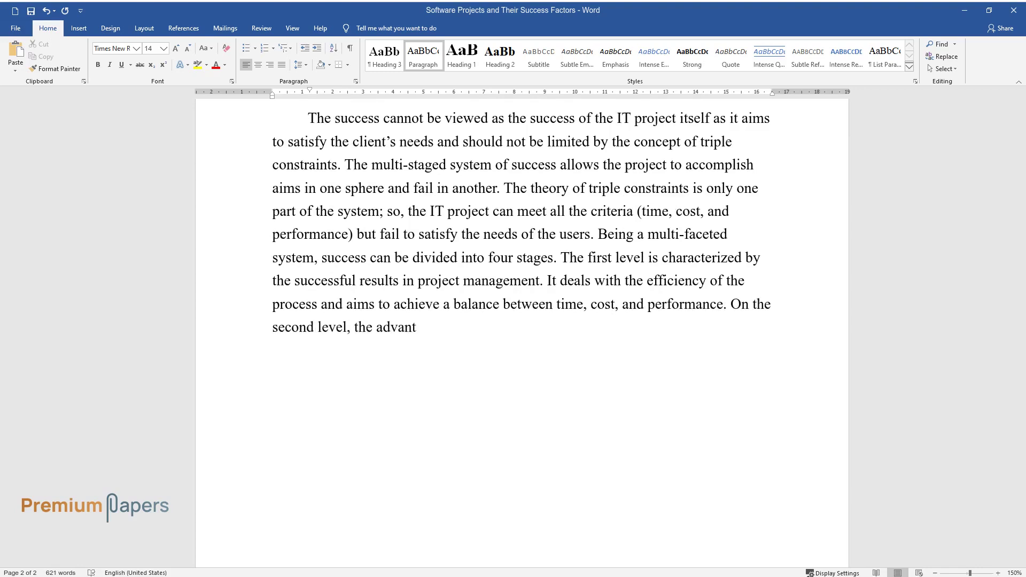
pyautogui.write('ages of the project are evaluated')
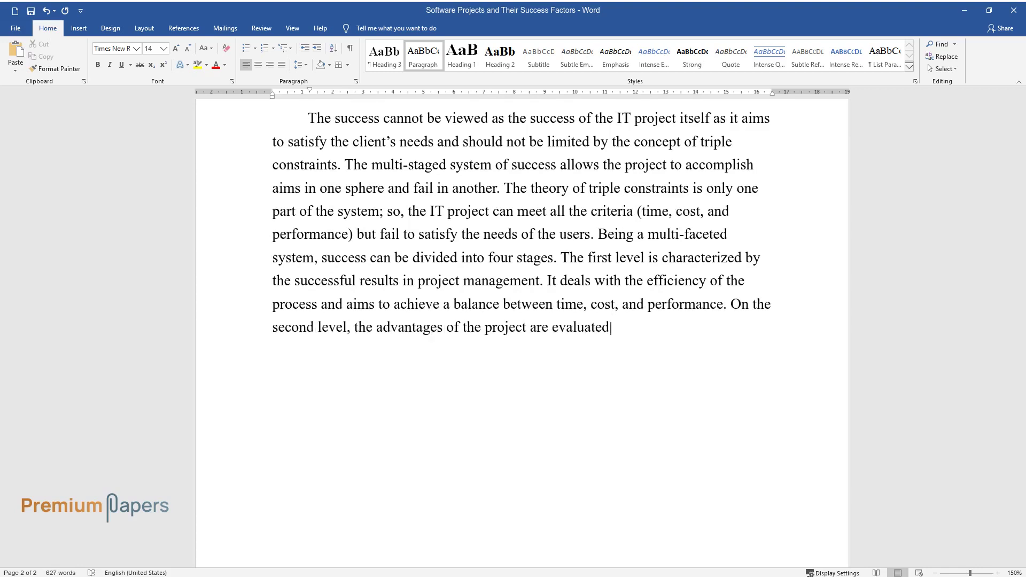
pyautogui.write(' from the point of view of its stakeholde')
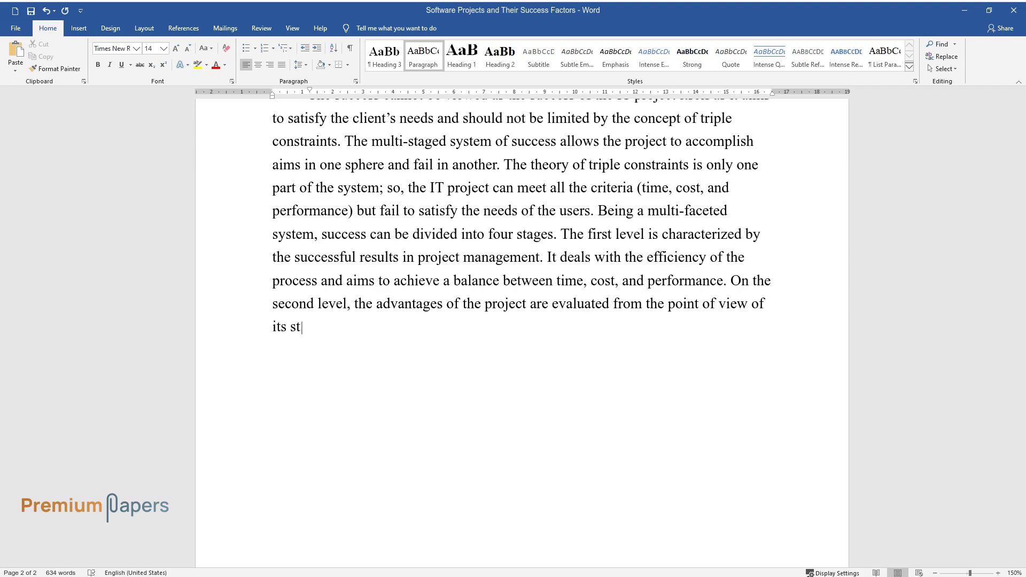
pyautogui.write('rs. It focuses on the qua')
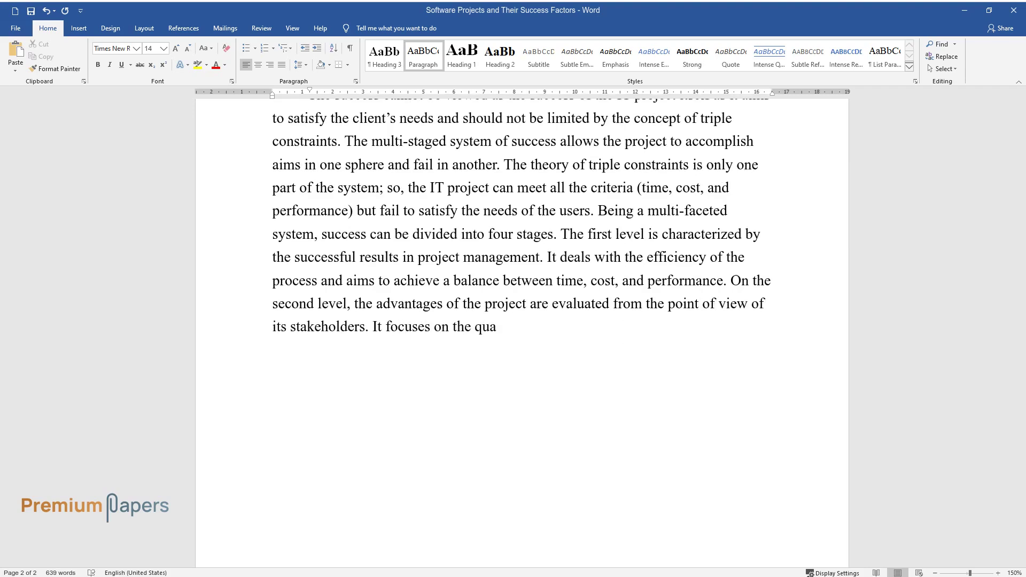
pyautogui.write('lity, degree of effectiveness, a')
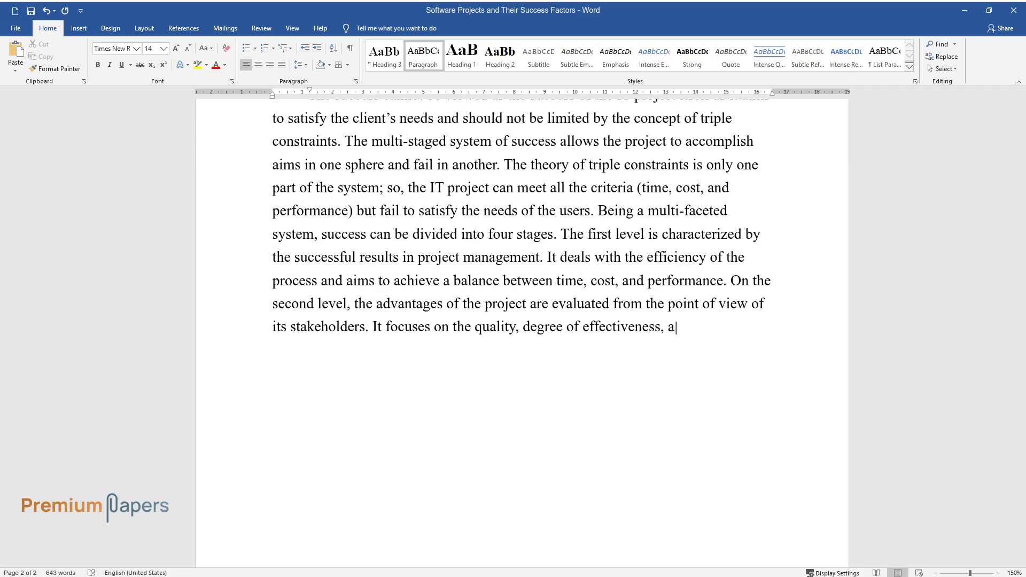
pyautogui.write('nd evaluation of the impact made ')
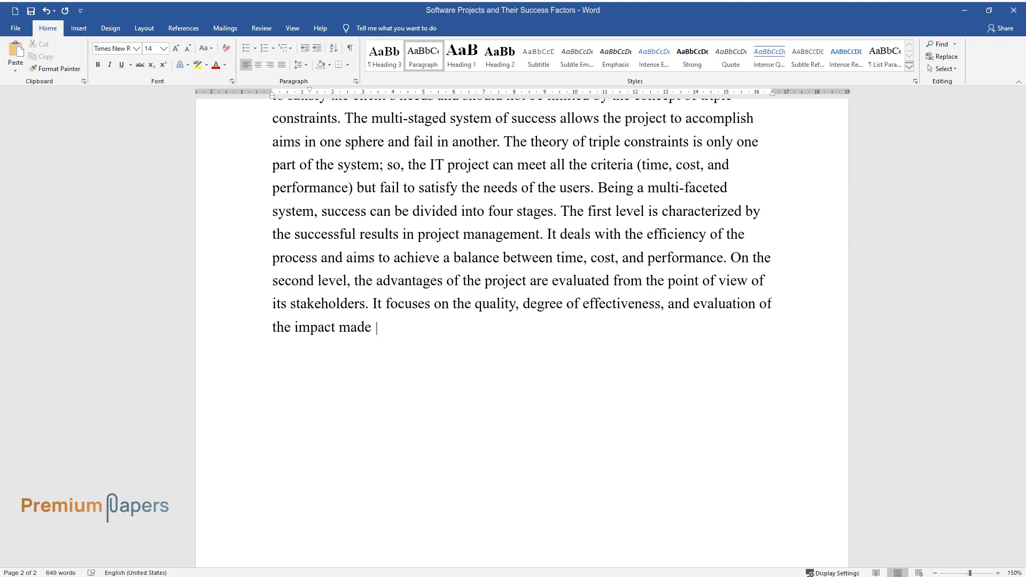
pyautogui.write('on the customers. The third level')
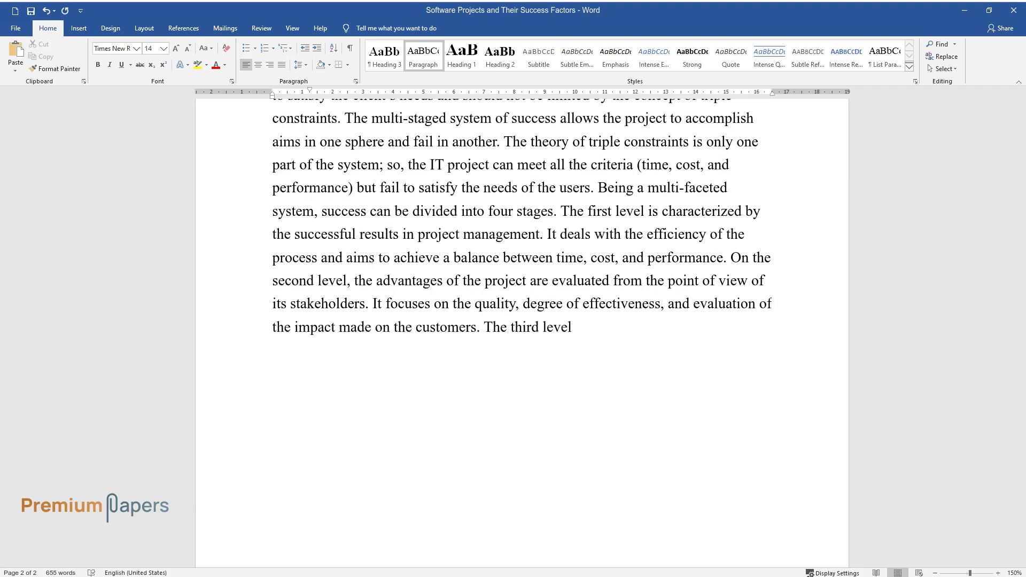
pyautogui.write(' is centered on business capabili')
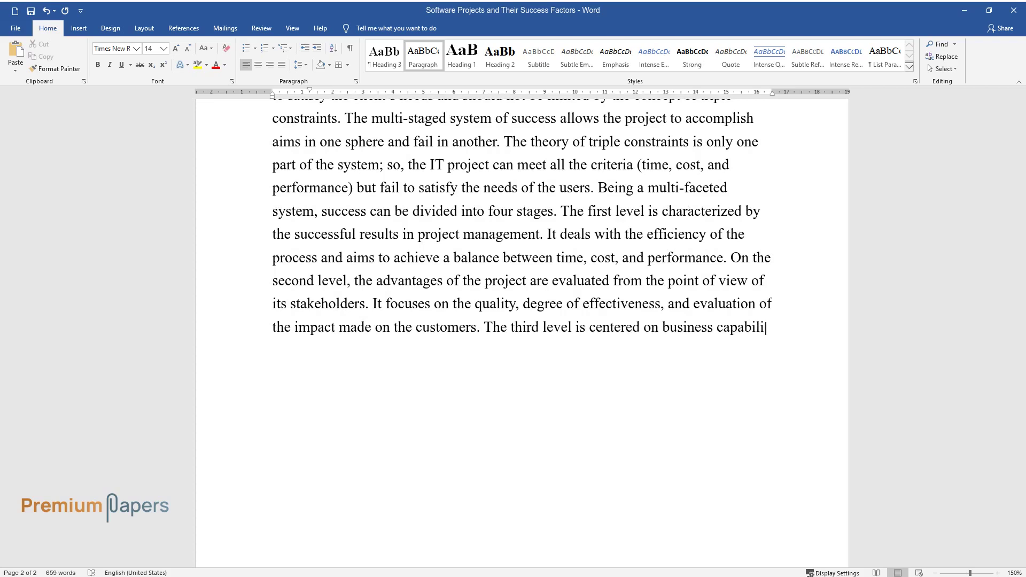
pyautogui.write('ty as the outcome of the software')
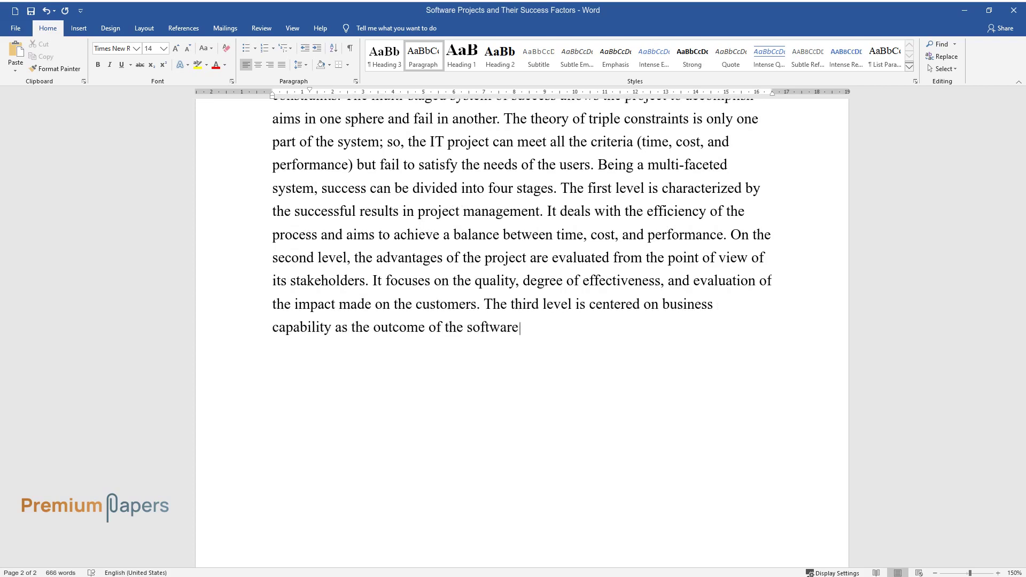
pyautogui.write(' project can affect the financial')
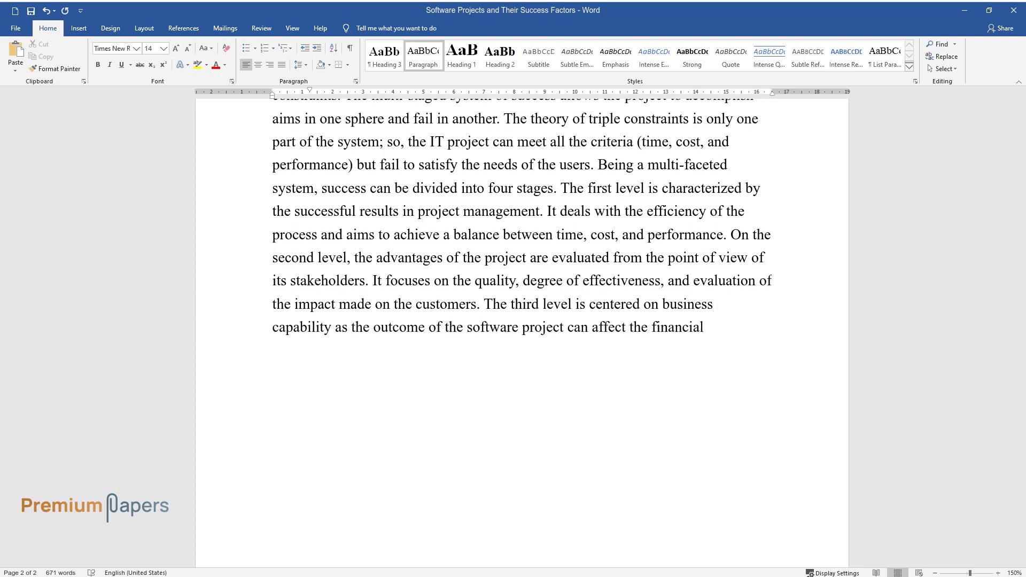
pyautogui.write(' success of the business. The fourth level can be described as t')
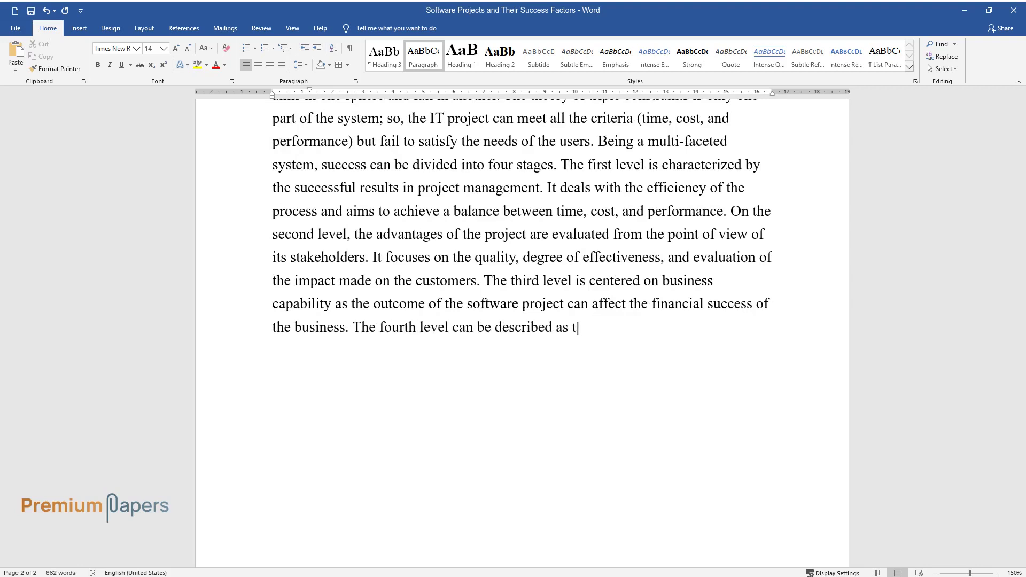
pyautogui.write('he level of future potential and i')
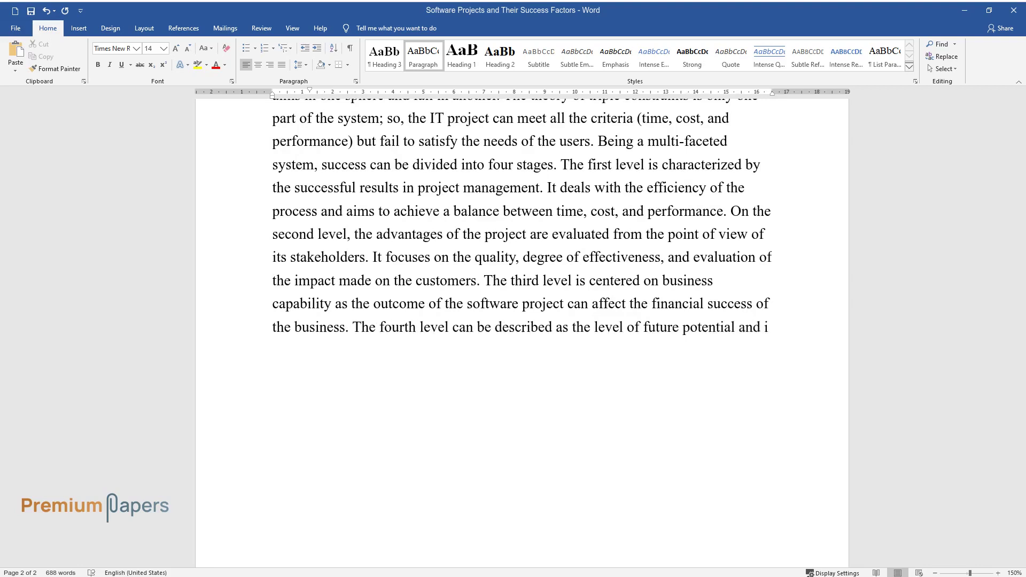
pyautogui.write('s centered on new markets, skills')
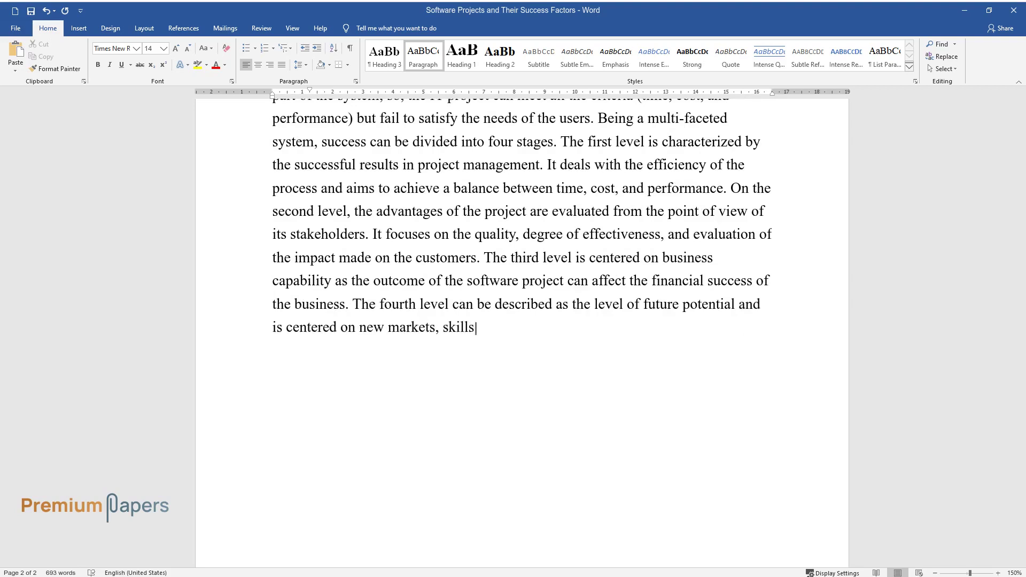
pyautogui.write(', and opportunities.')
# Close the four-success-levels paragraph at 'new markets, skills, and opportunities.' and start a new paragraph.
pyautogui.press('Return')
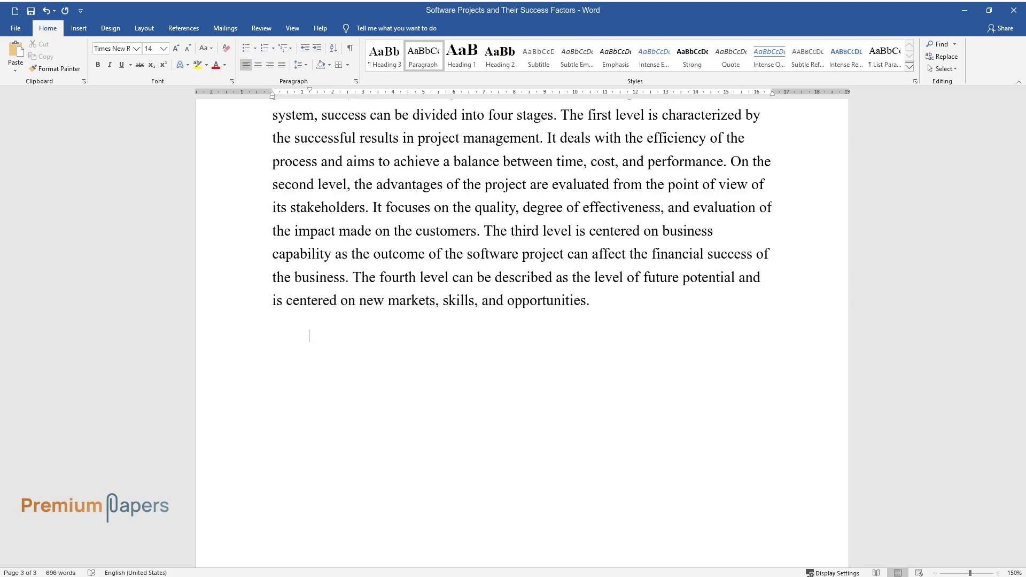
# Write the long-term strategy paragraph ending 'balance between time and budget.' and start another paragraph.
pyautogui.write('The strategy for a succ')
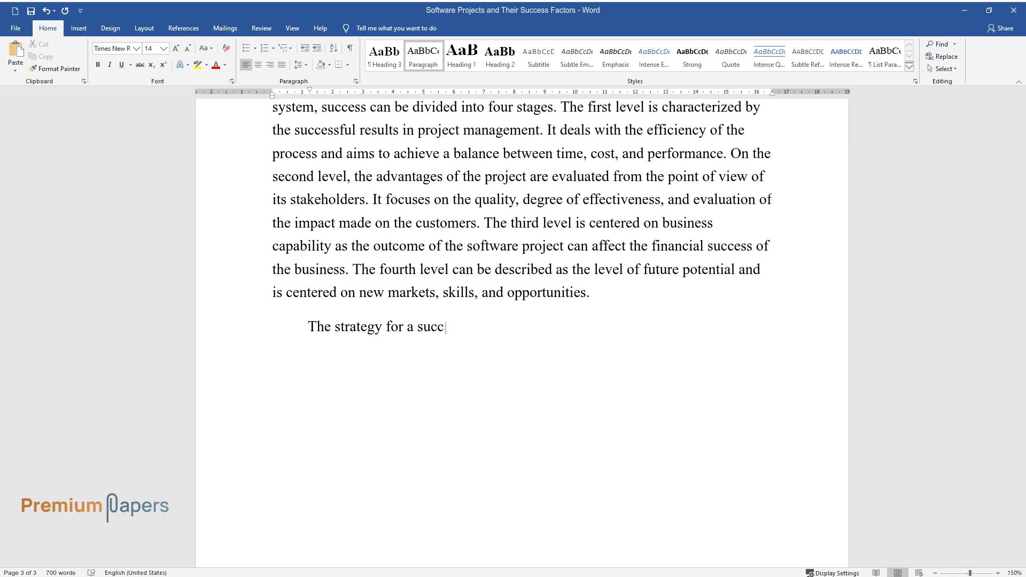
pyautogui.write('essful project involves long-term t')
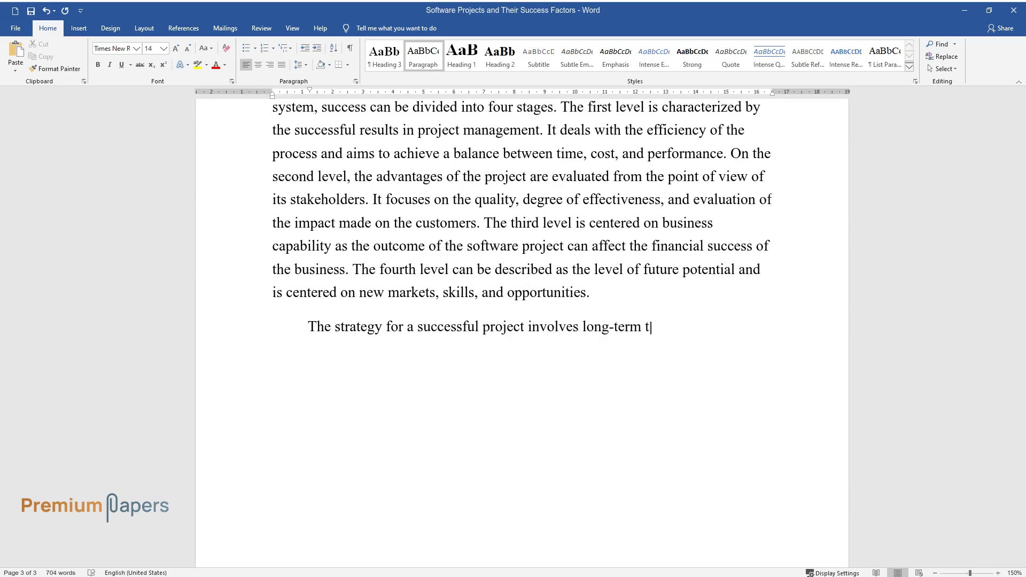
pyautogui.write('hinking. The question concerning th')
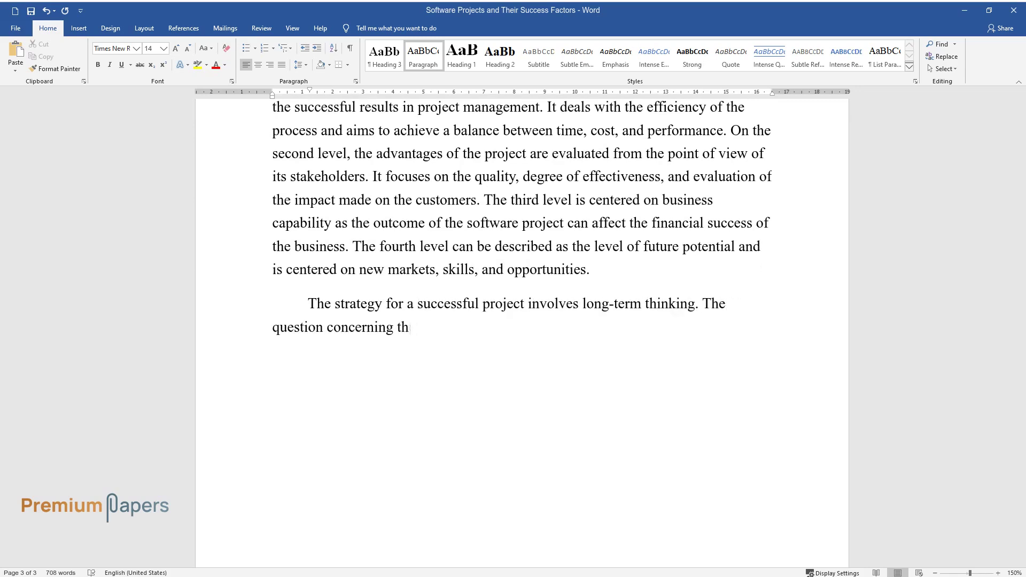
pyautogui.write('e quality of the project can be est')
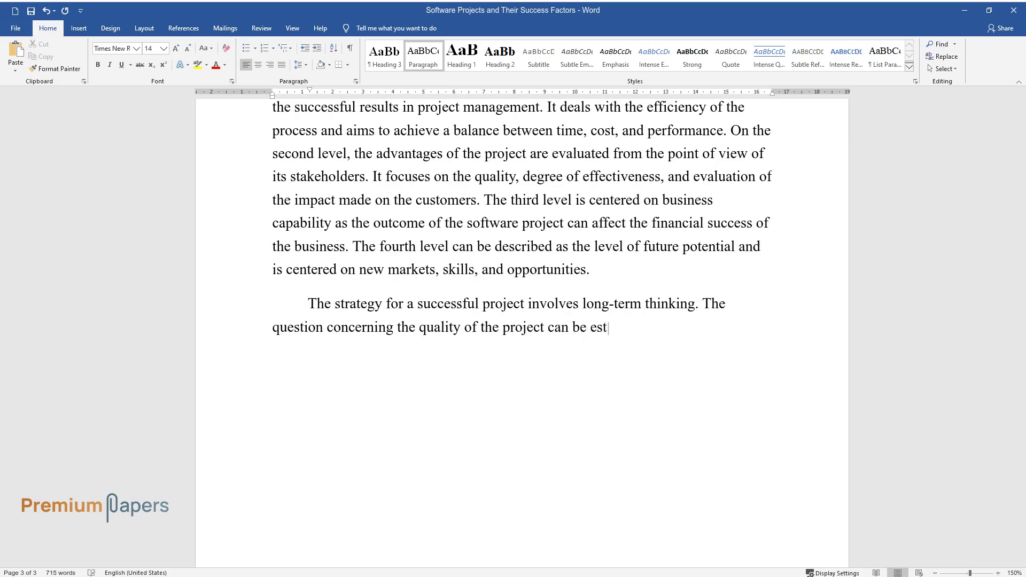
pyautogui.write('imated differently by the stakeholders and recently greatly d')
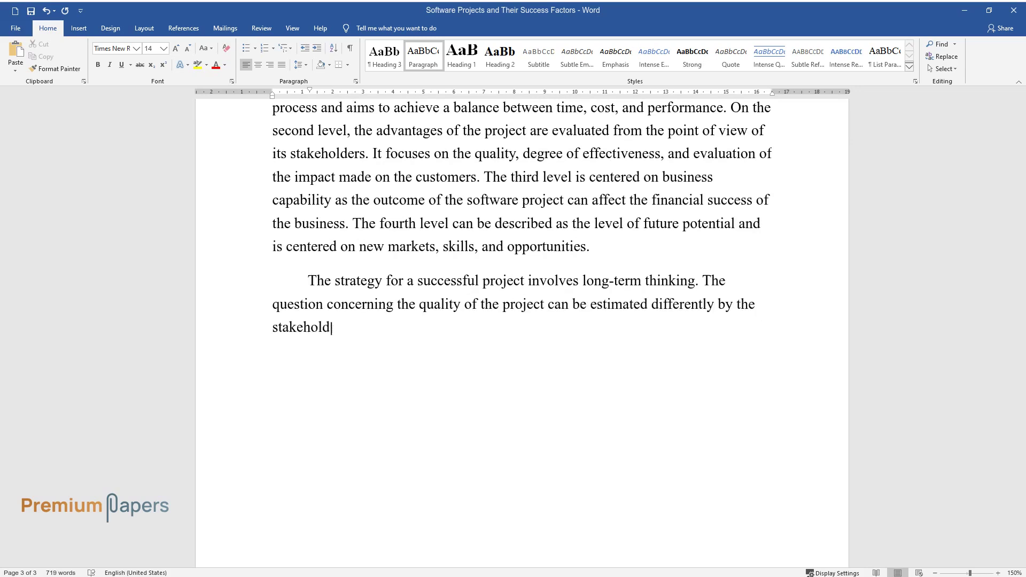
pyautogui.write('epends on ')
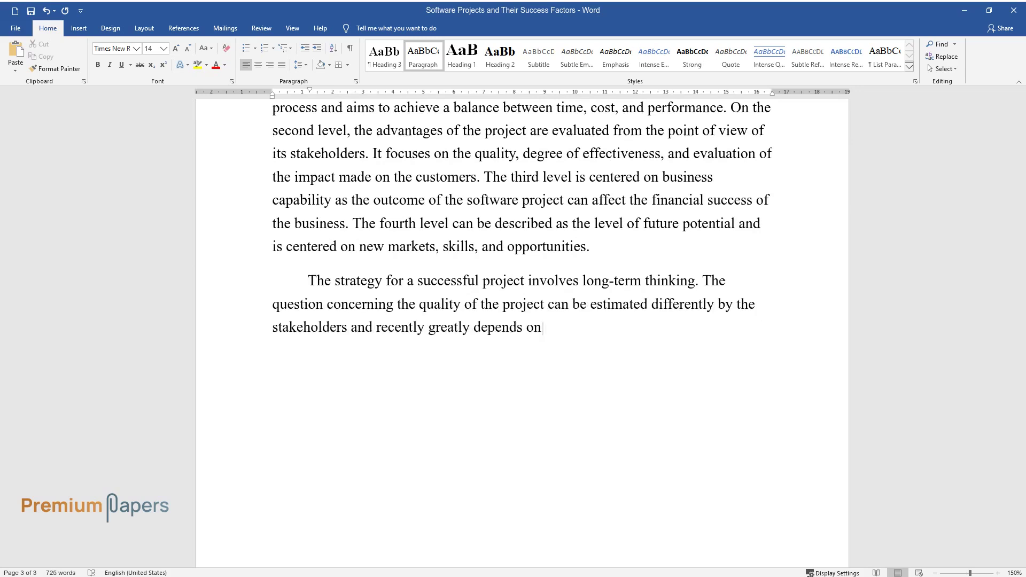
pyautogui.write('the point of view of the customer.')
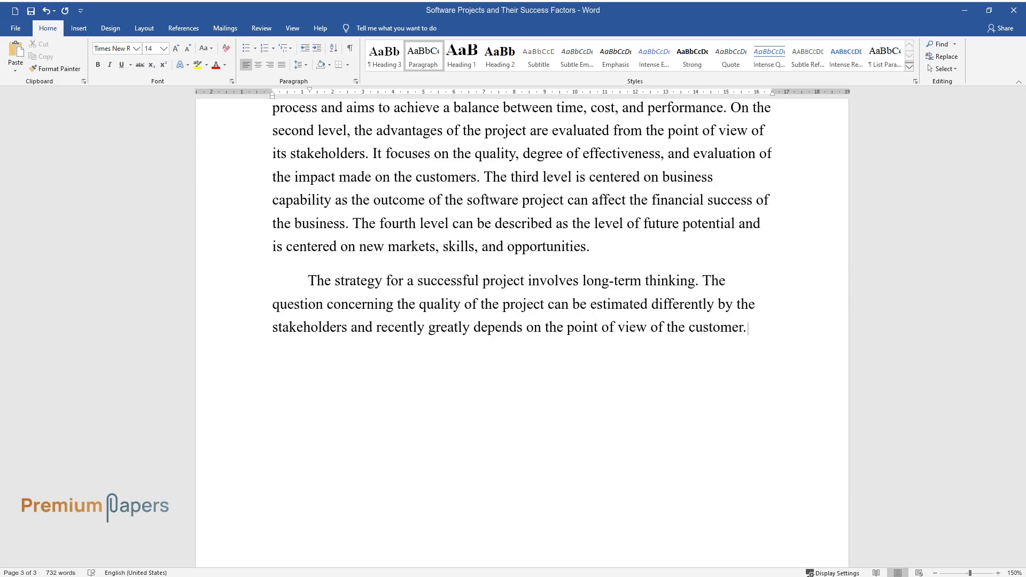
pyautogui.write(' For the project to be defined as a')
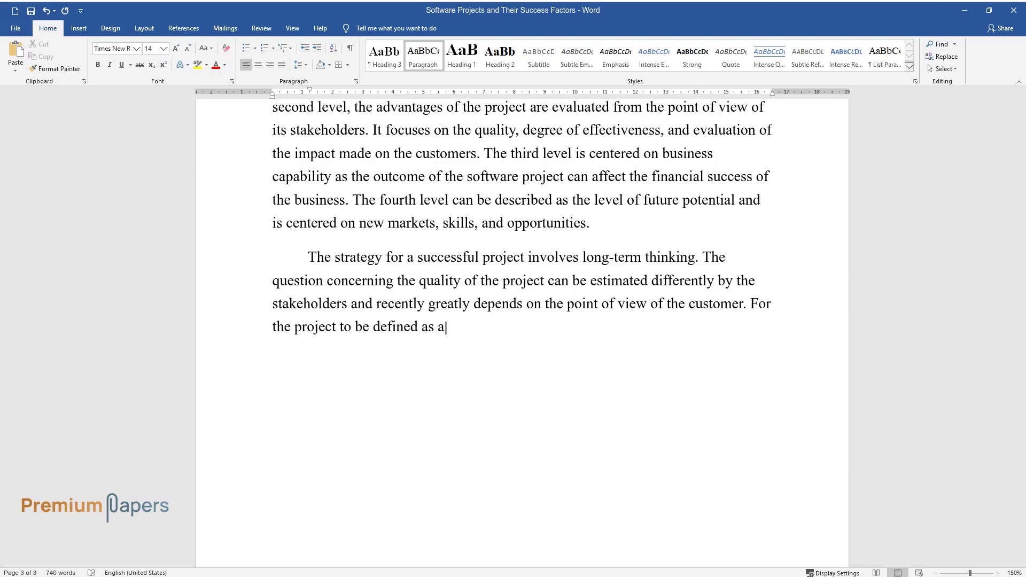
pyautogui.write(' successful one, it should satisfy ')
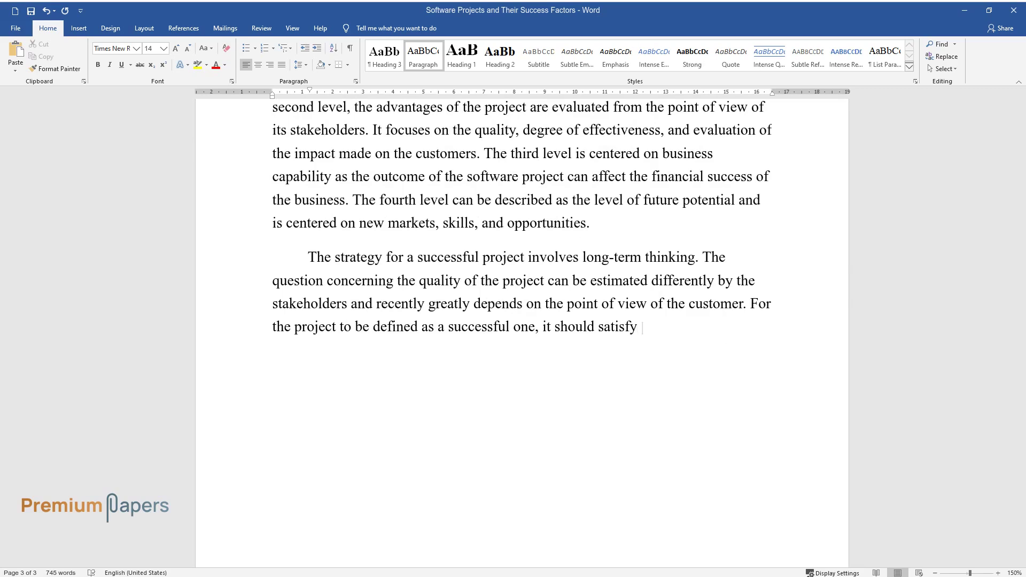
pyautogui.write('and even exceed the expectations of the client. Howev')
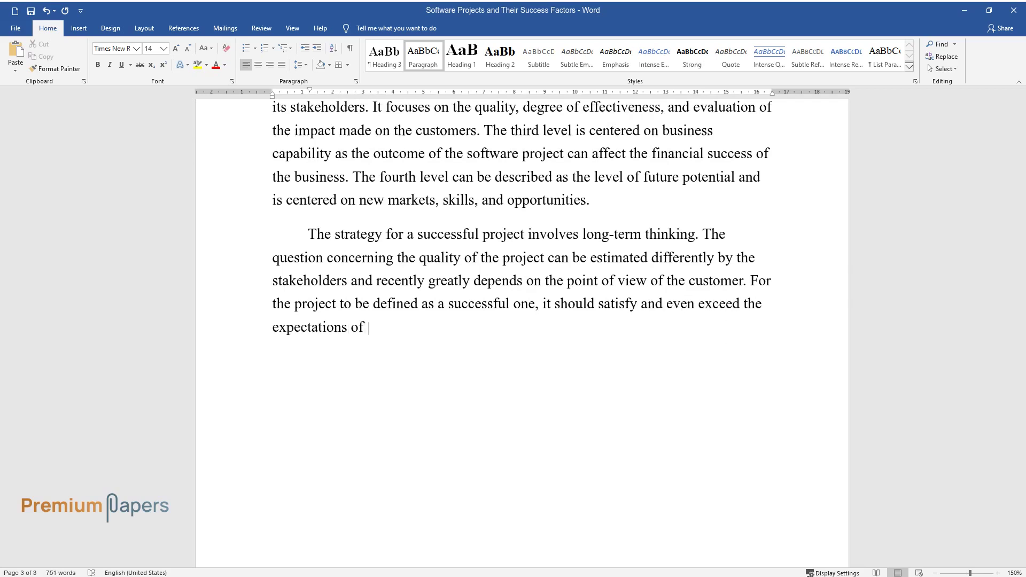
pyautogui.write('er, it should be h')
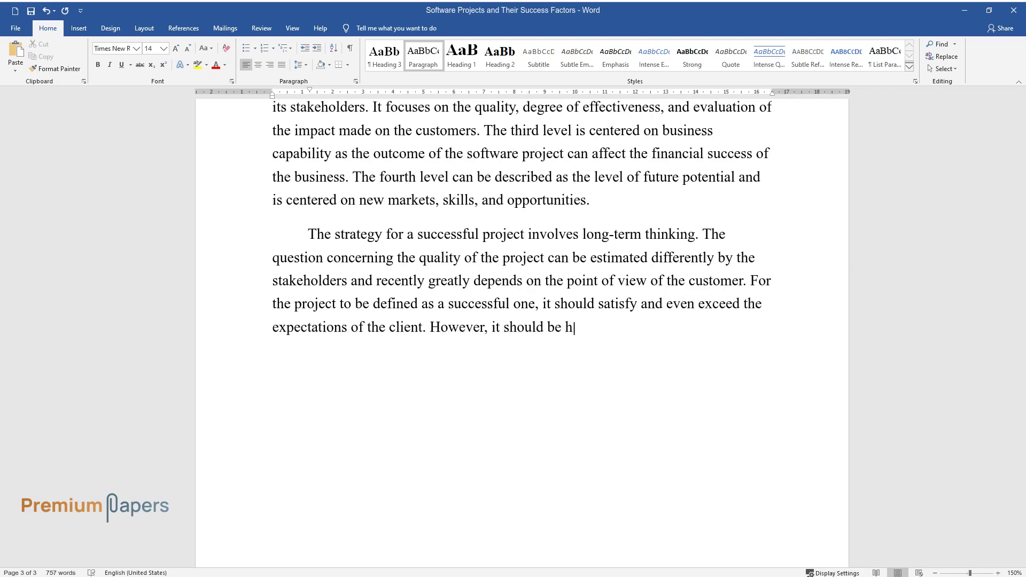
pyautogui.write('ighlighted that the tastes and preferences ')
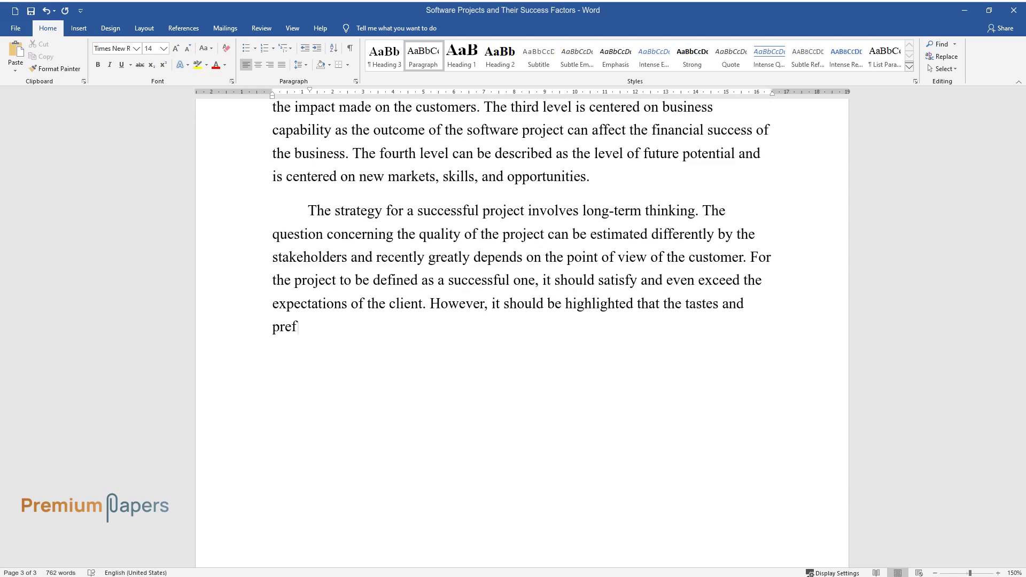
pyautogui.write('of the customer may change')
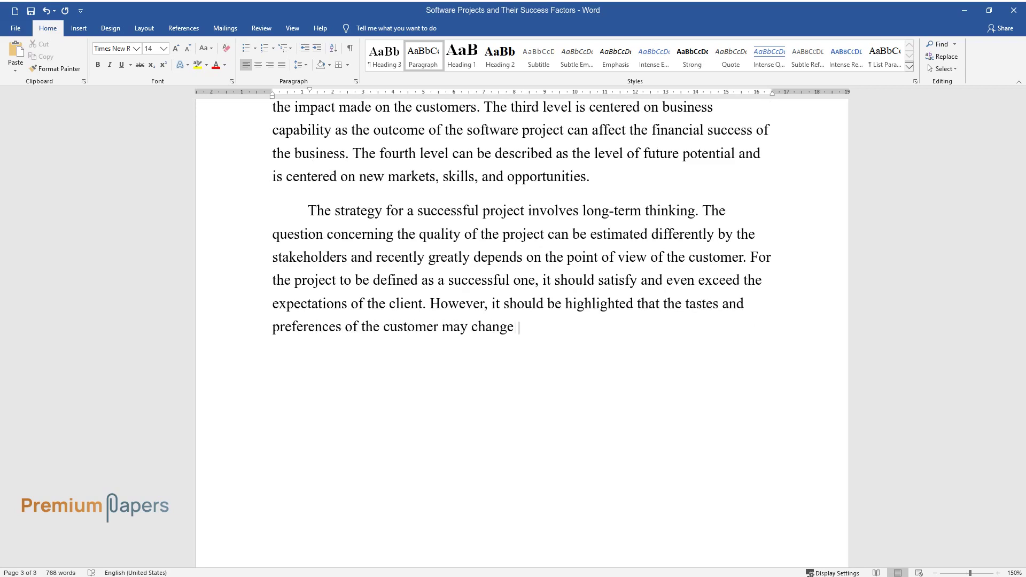
pyautogui.write(' as trends usually change over time.')
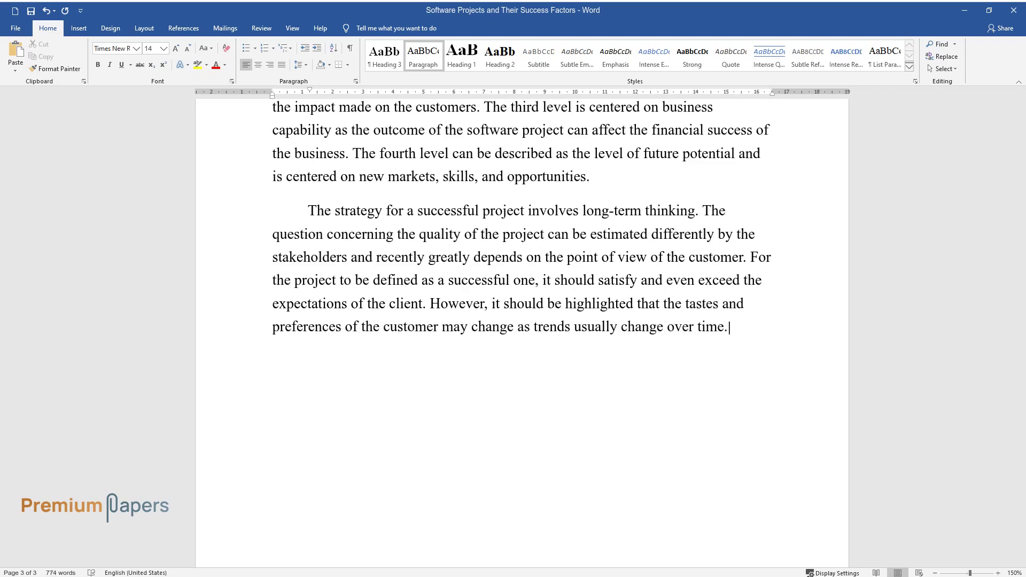
pyautogui.write(' So, it is significant for')
pyautogui.write(' the proj')
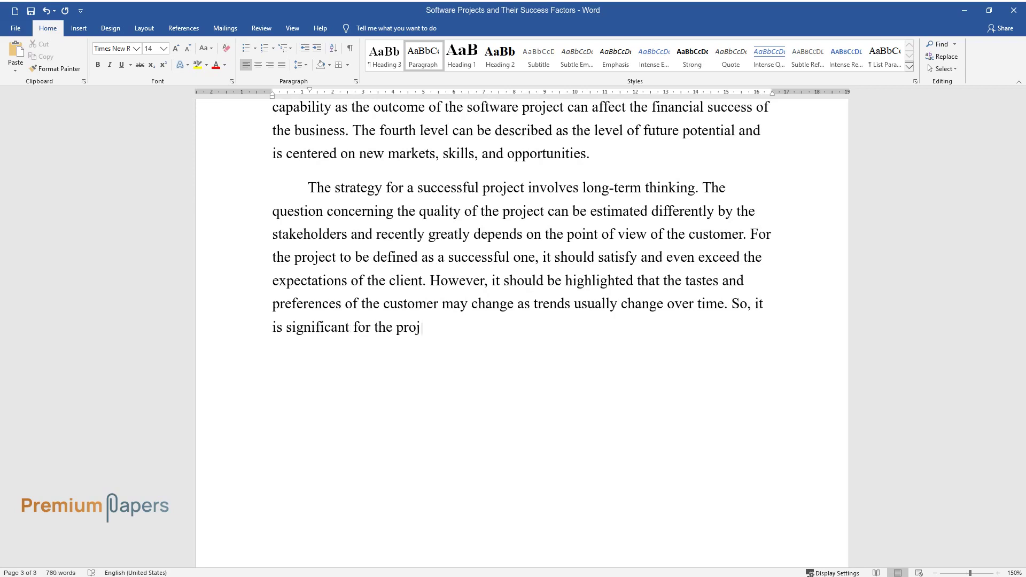
pyautogui.write('ect managers to take into considera')
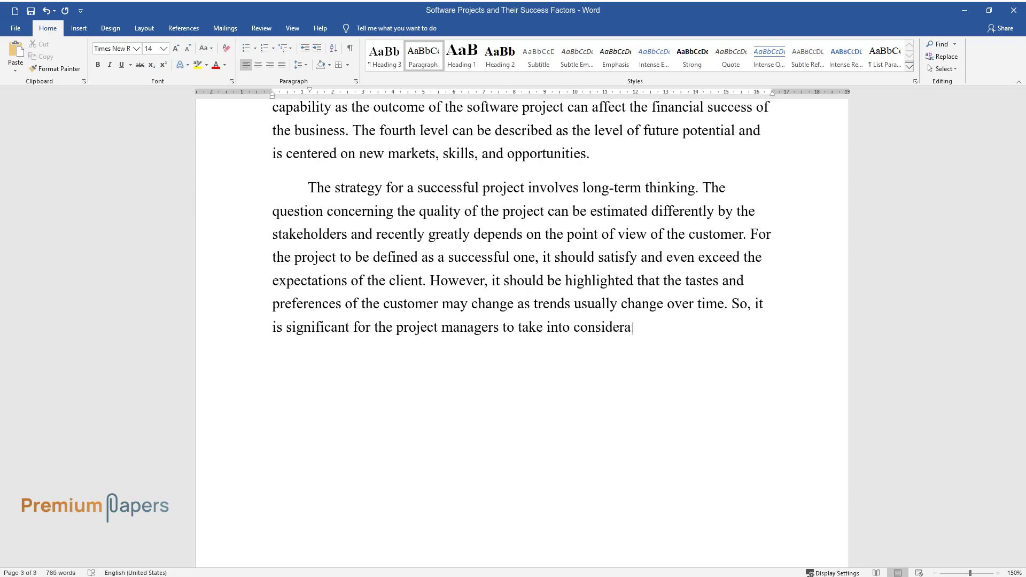
pyautogui.write('tion such a possibility and try to ')
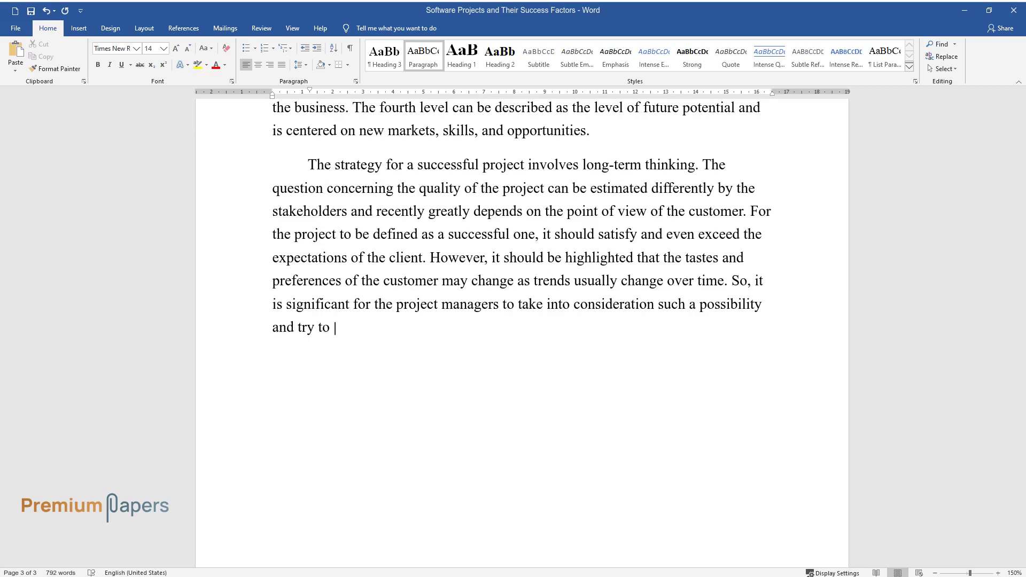
pyautogui.write('develop and improve the software pr')
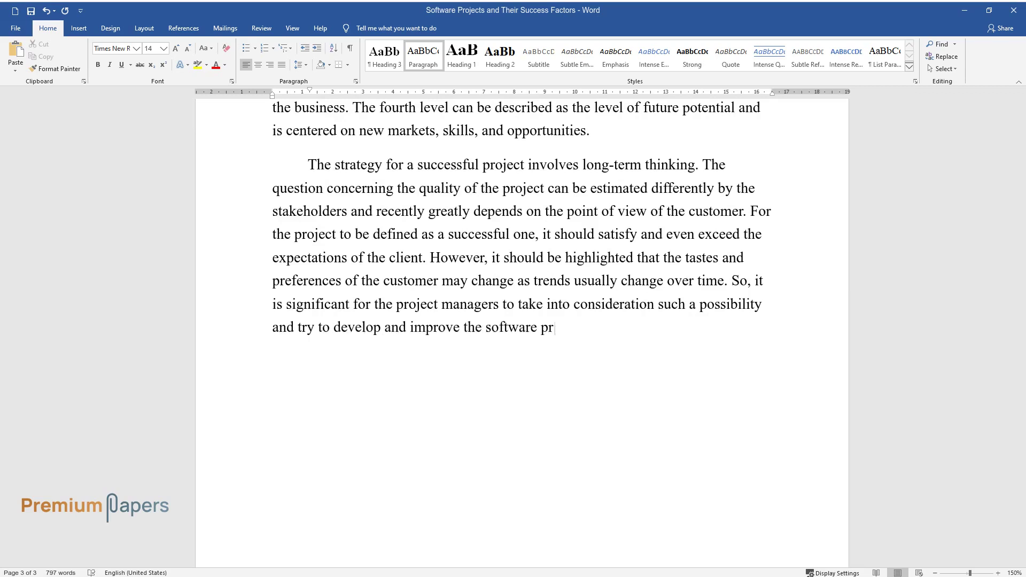
pyautogui.write("oject's objectives and find the nee")
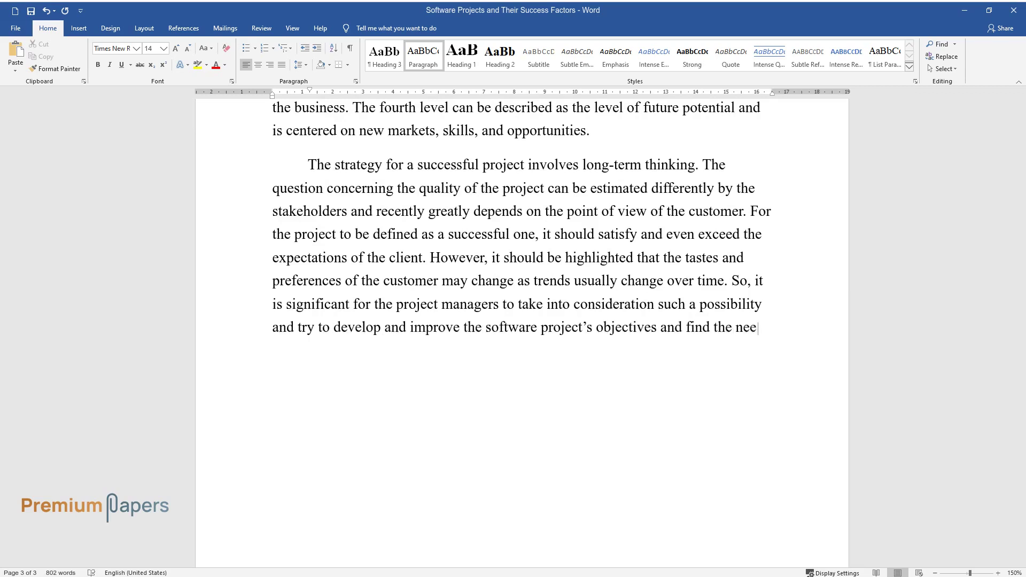
pyautogui.write('ded balance between time and budget.')
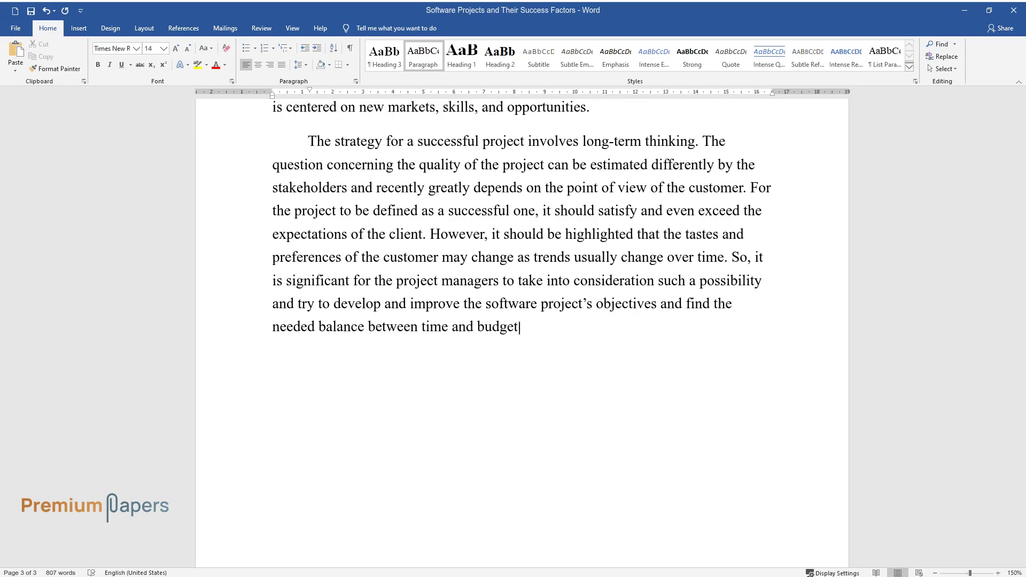
pyautogui.press('Return')
# Write the 'There are a lot of criteria' paragraph ending 'the influence of marketing.', then start a new paragraph.
pyautogui.write('There are a ')
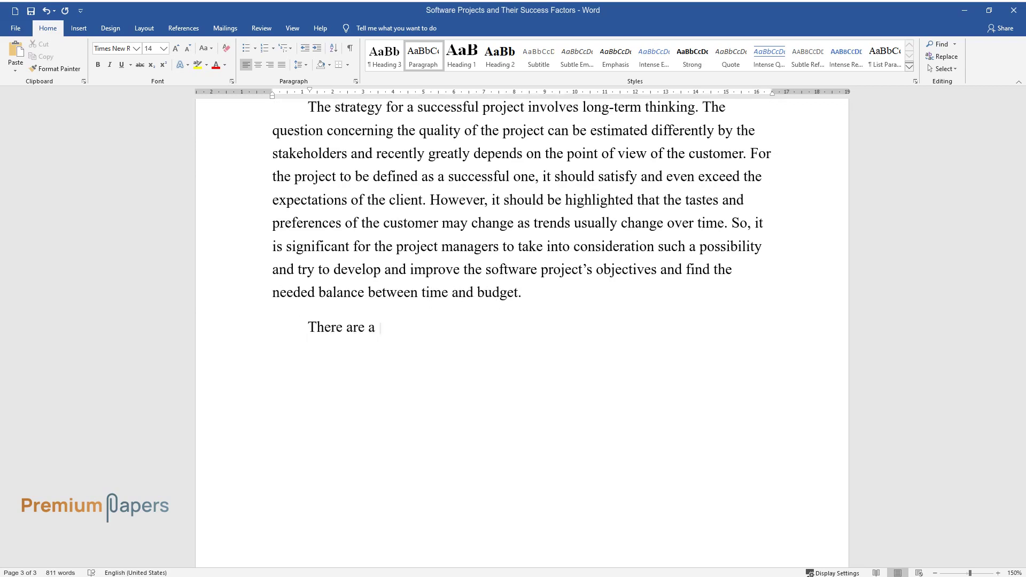
pyautogui.write('lot of criteria that influence the ')
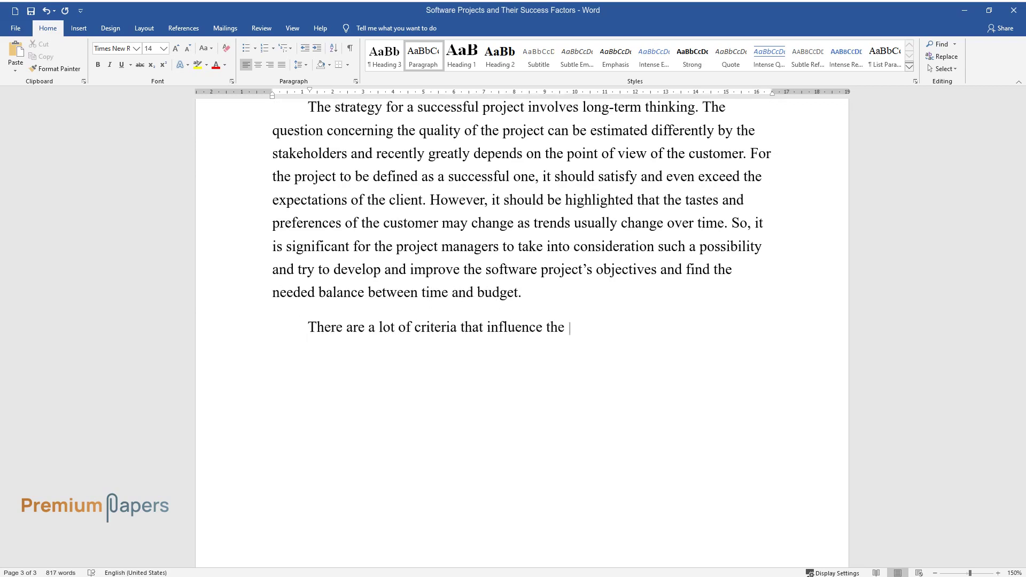
pyautogui.write('success of the project. It should b')
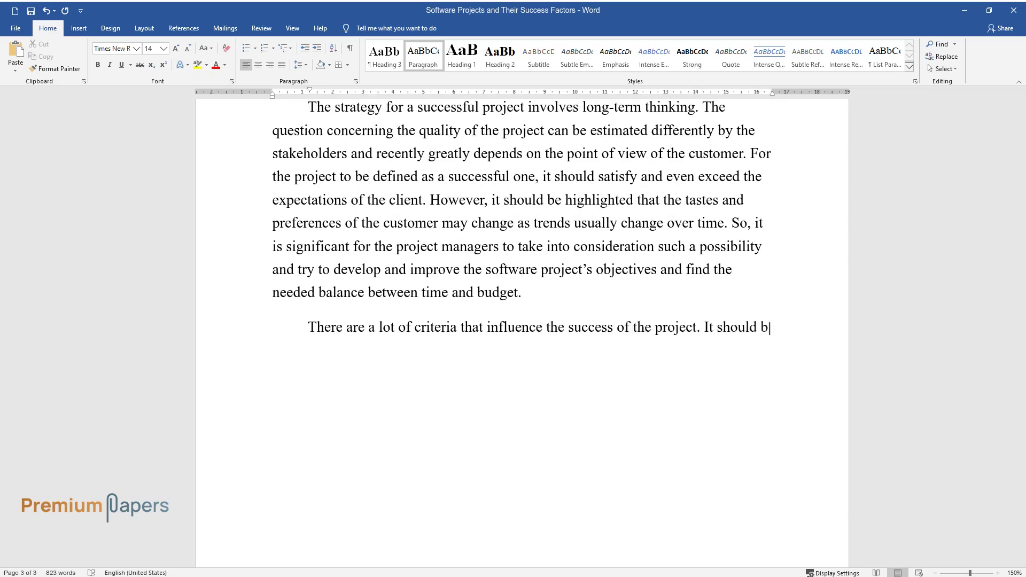
pyautogui.write('e stated that the project can meet ')
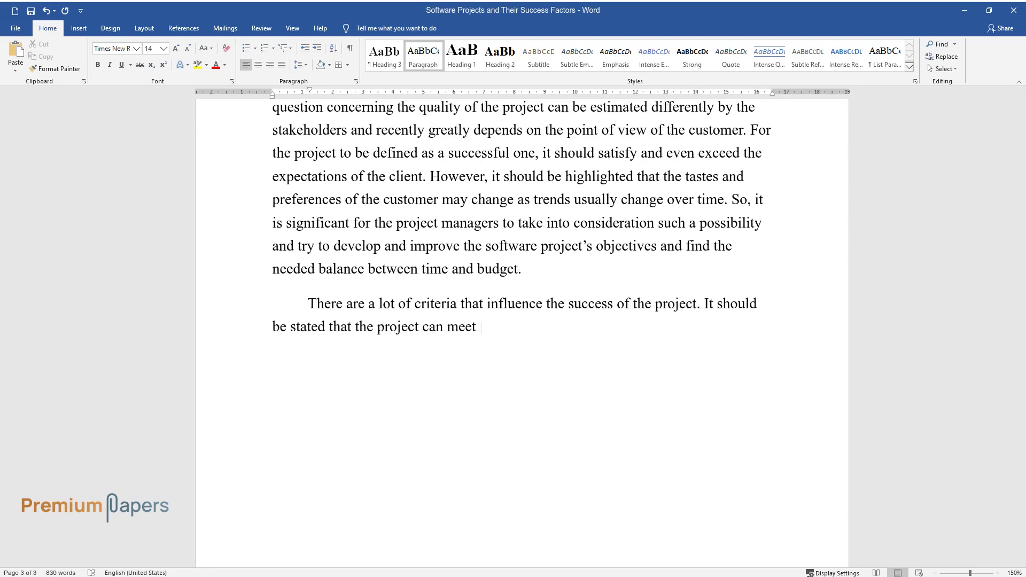
pyautogui.write('all the features of the triple cons')
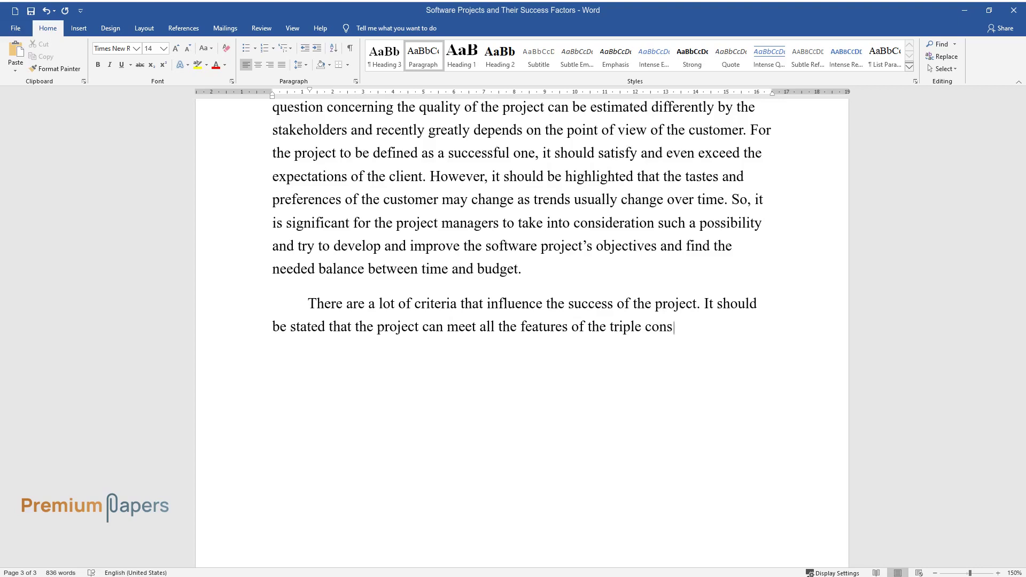
pyautogui.write('traints, however, fails to meet the ')
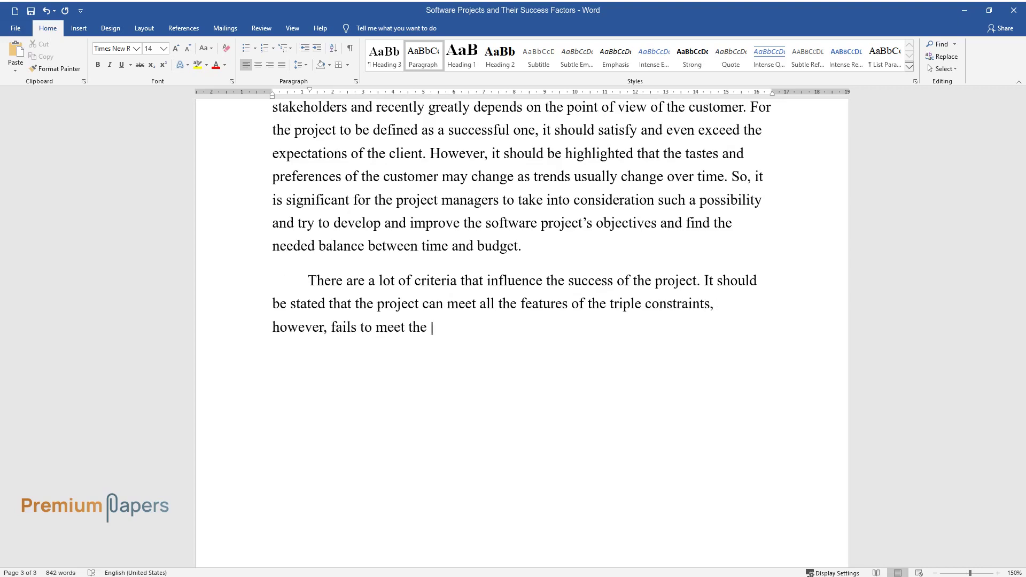
pyautogui.write('requirements of the client. Time is')
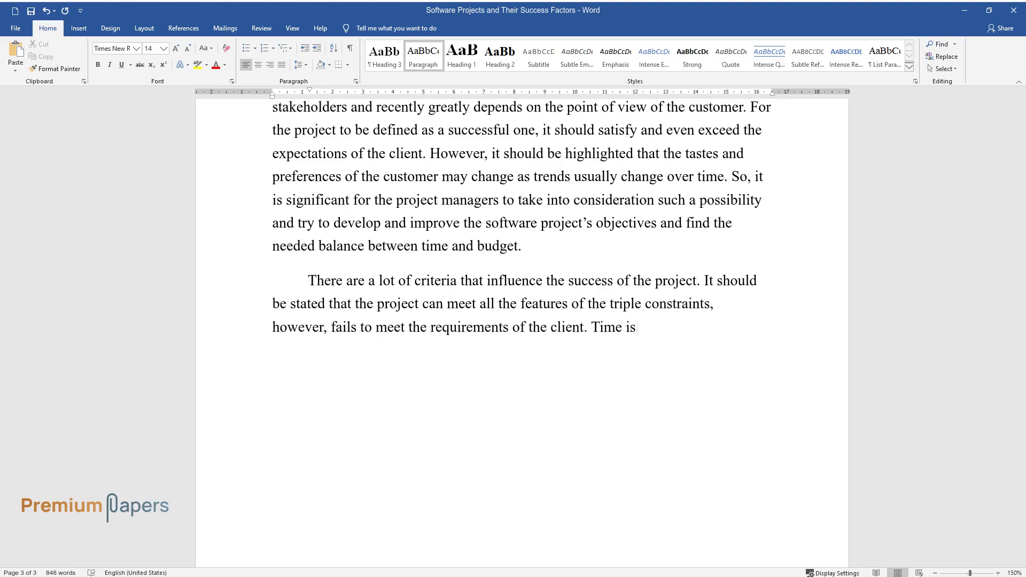
pyautogui.write(' usually viewed as even more signif')
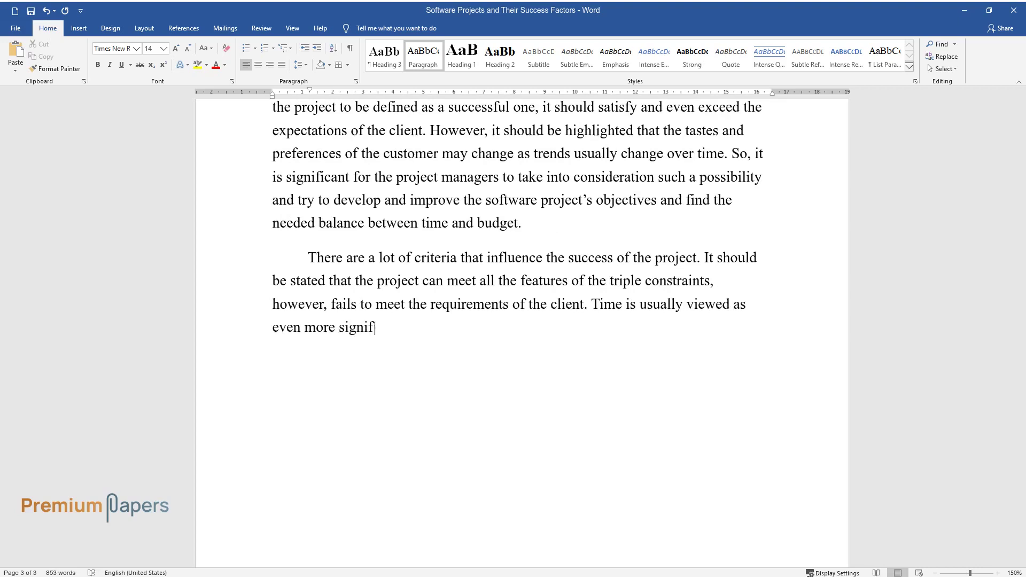
pyautogui.write('icant for the project benefit than ')
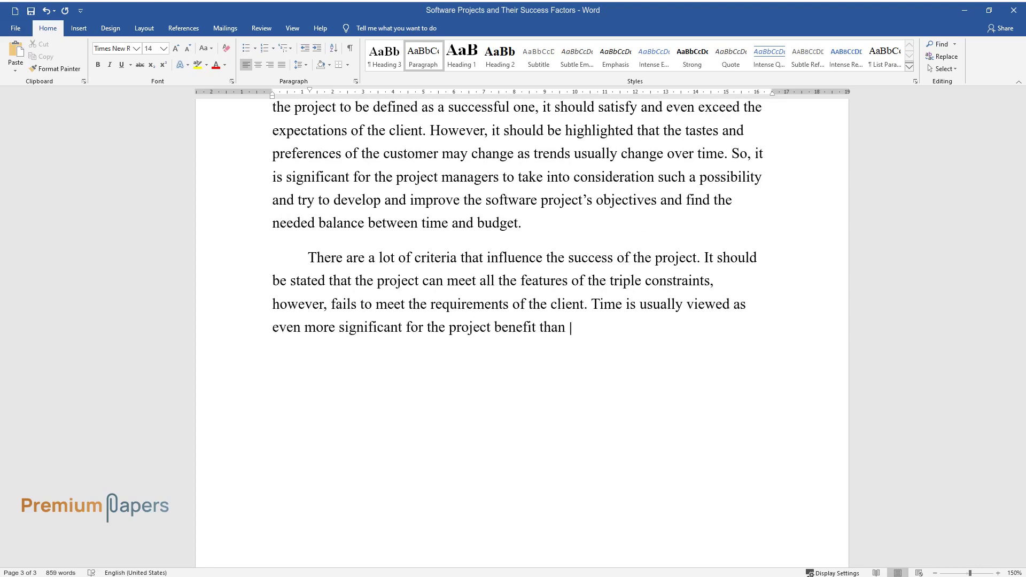
pyautogui.write('money as the values')
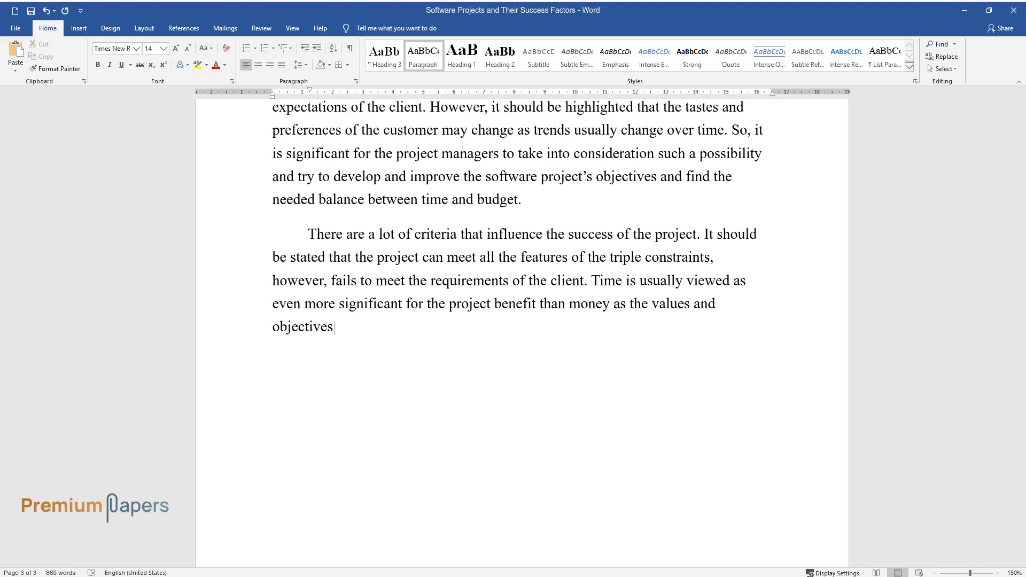
pyautogui.write(' and objectives can change depending on the certain')
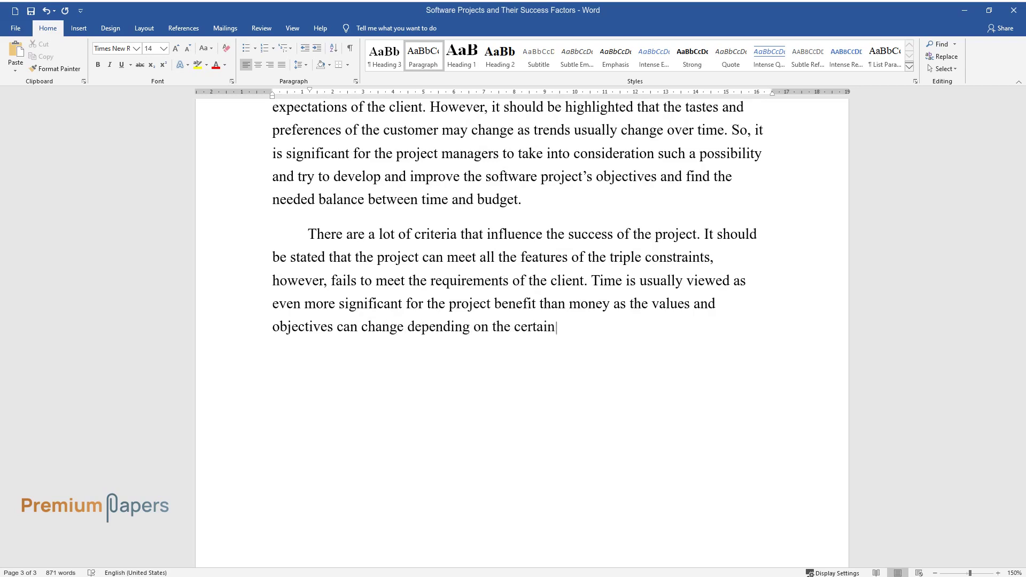
pyautogui.write(' level of progress. It may be diffi')
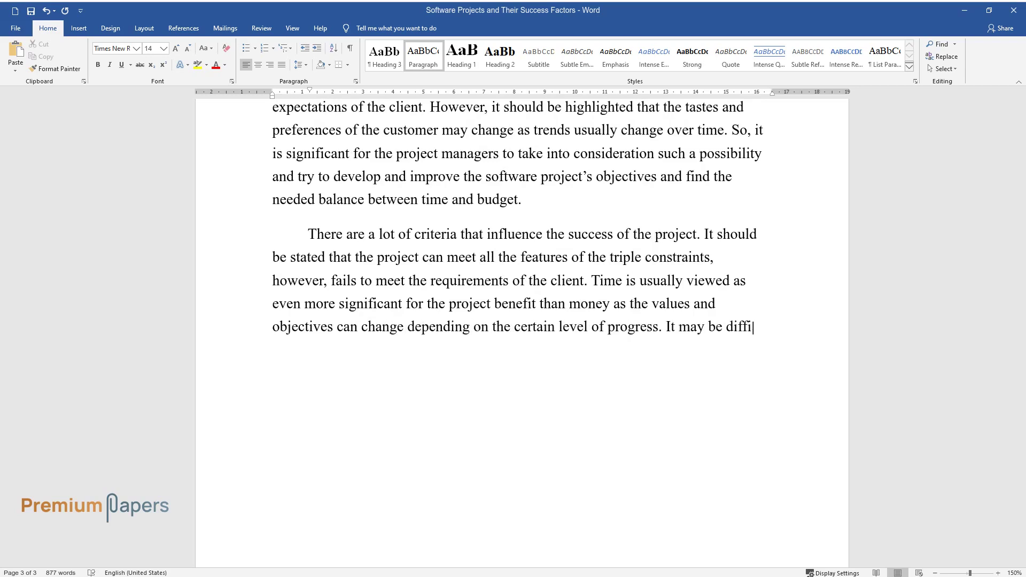
pyautogui.write('cult to evaluate the success and fa')
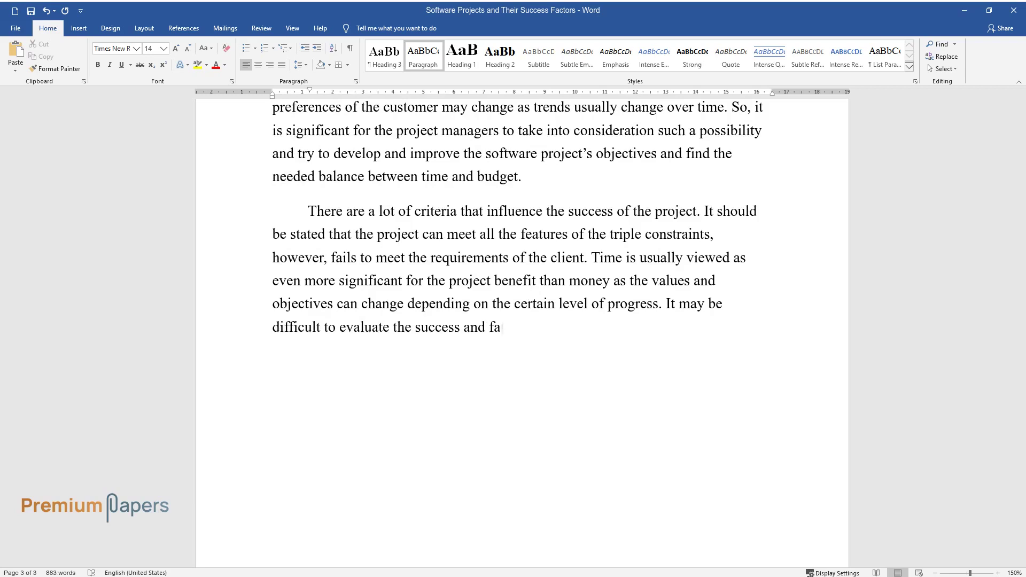
pyautogui.write('ilure of the IT project as people v')
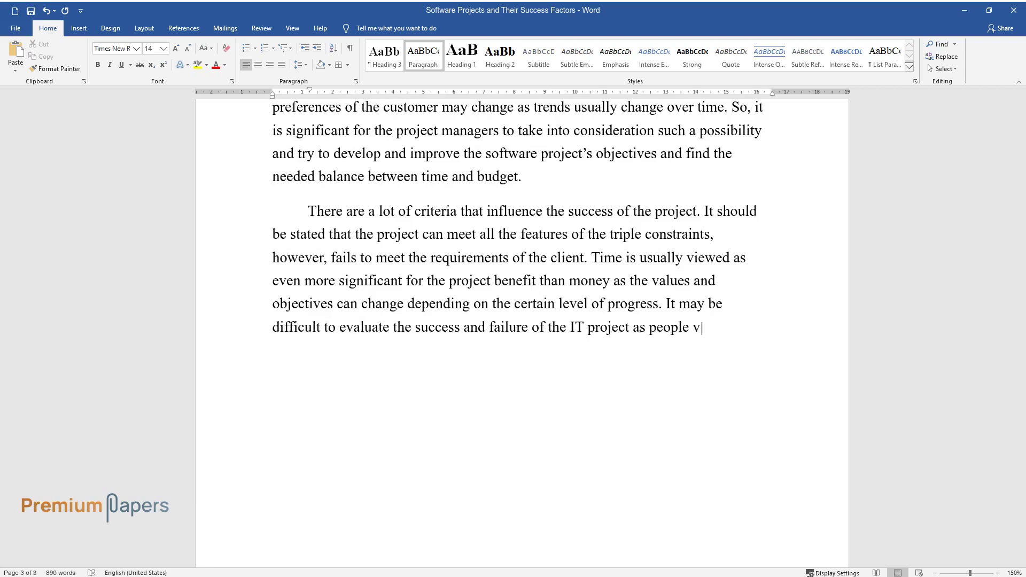
pyautogui.write('iew it differently. However, the ev')
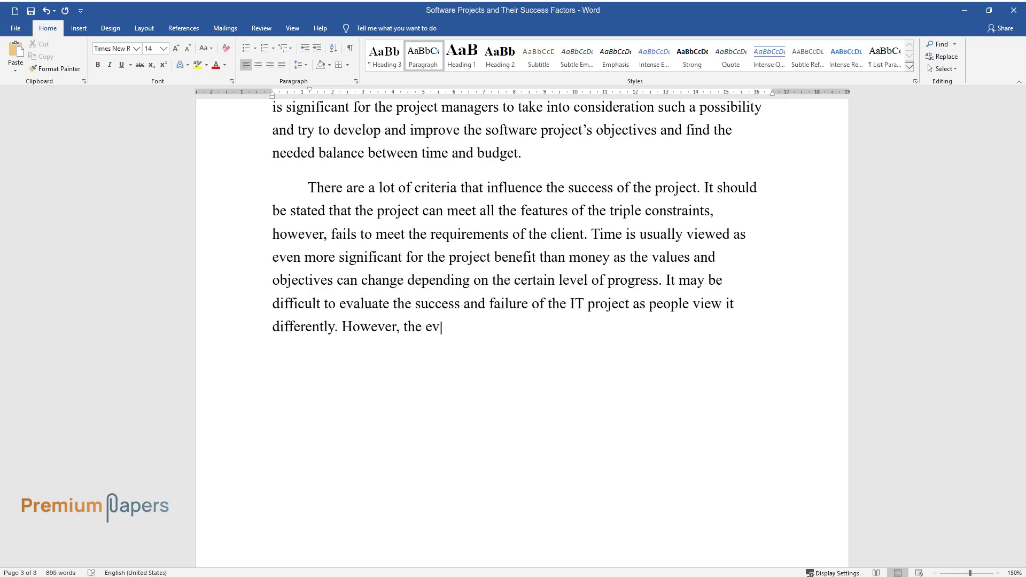
pyautogui.write('aluation should involve the underst')
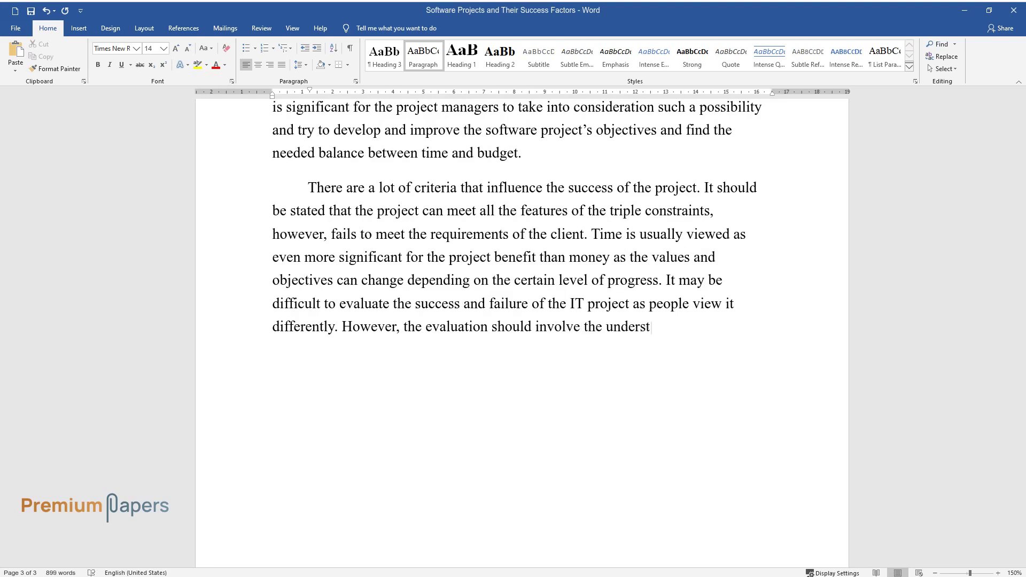
pyautogui.write('anding of the accomplishment of the ')
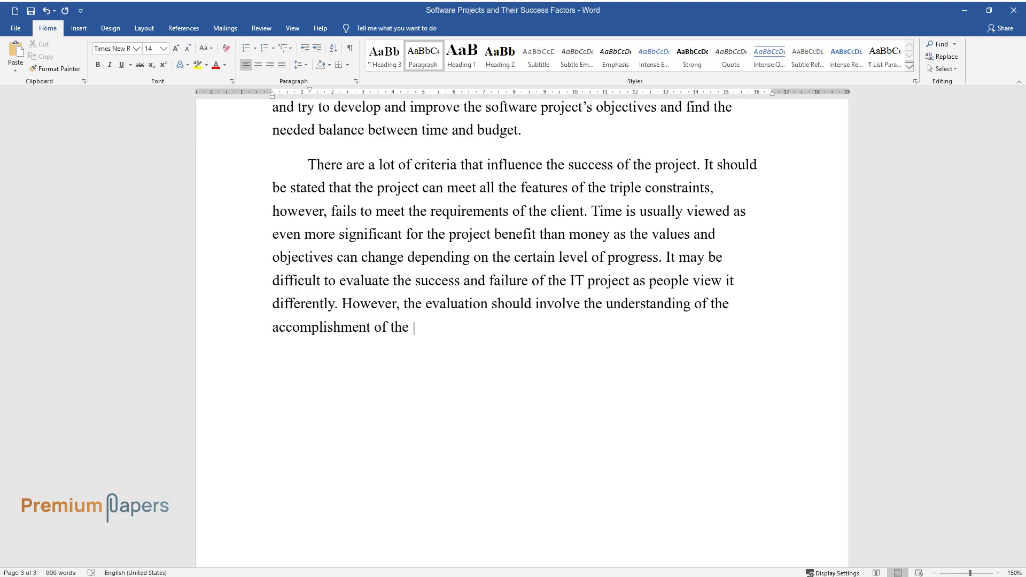
pyautogui.write('success levels and the difference b')
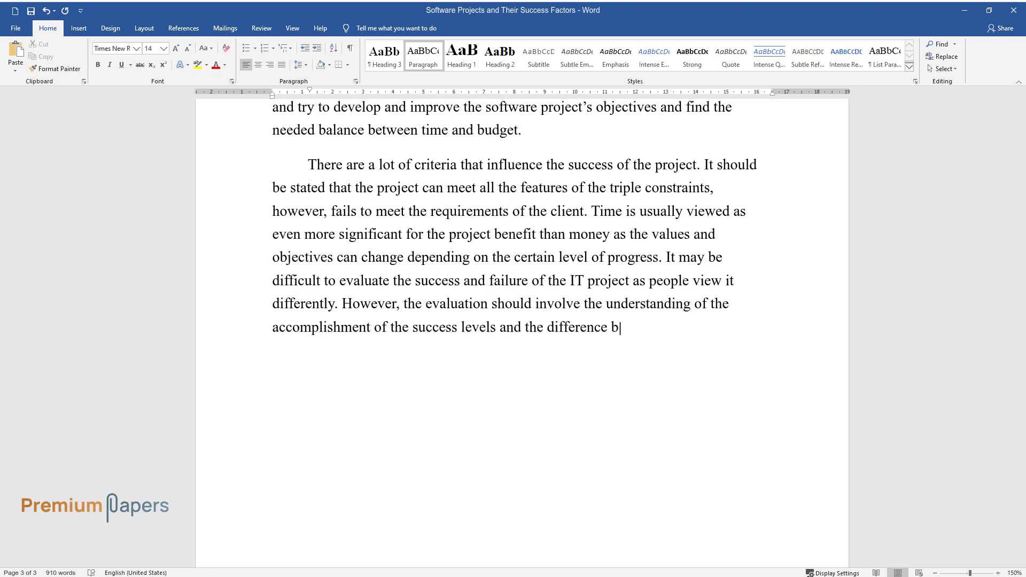
pyautogui.write('etween input and outcome. Project m')
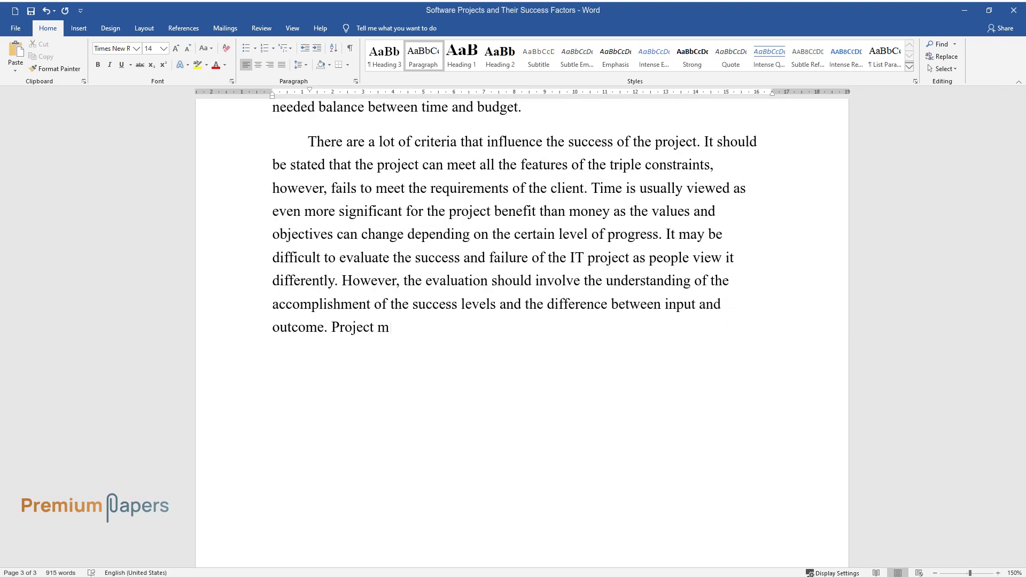
pyautogui.write('anagement success is centered on th')
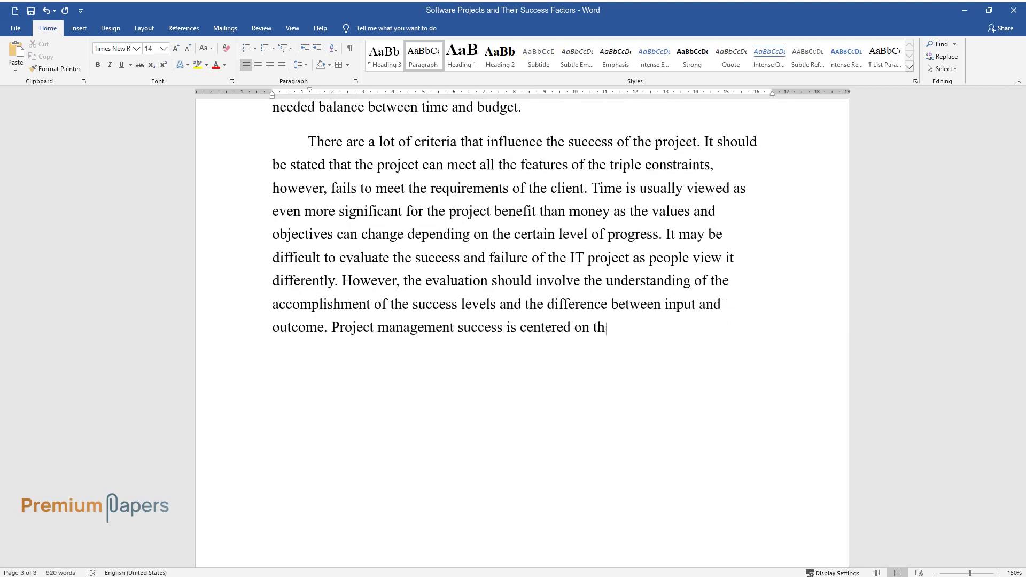
pyautogui.write('e predicting of budget and time asp')
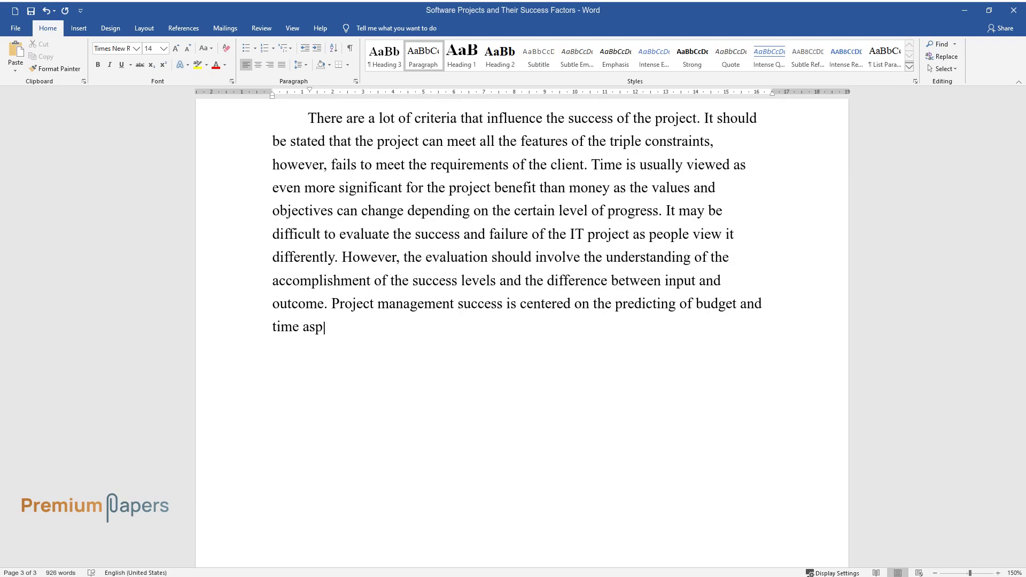
pyautogui.write("ects, whereas the project's success")
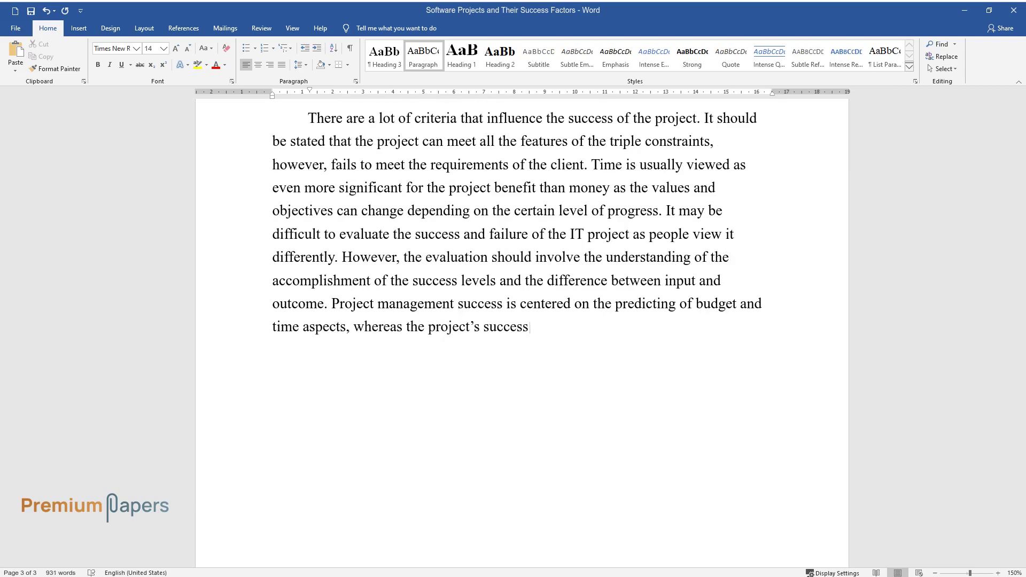
pyautogui.write(' is seen in the realized gains. Suc')
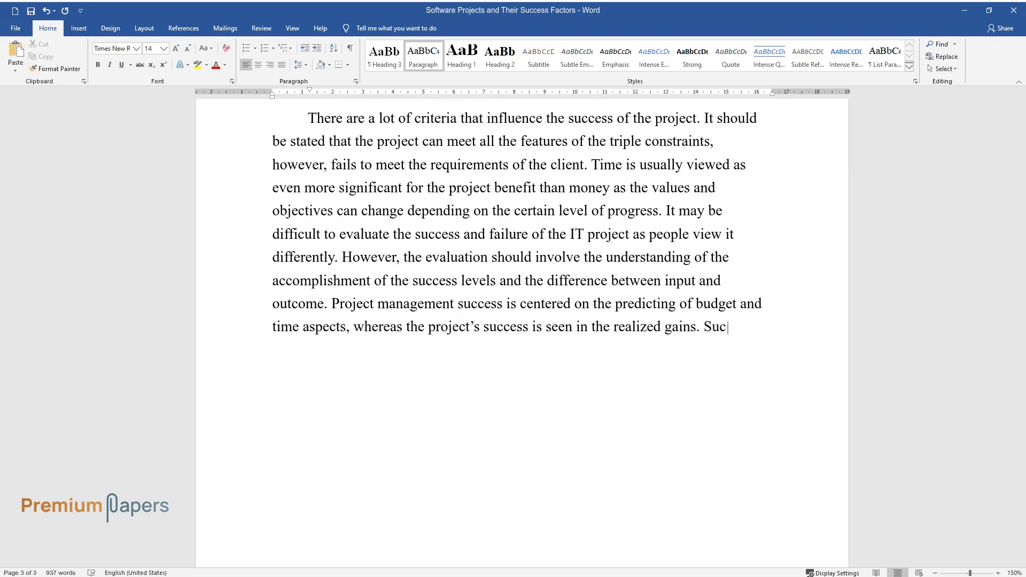
pyautogui.write('cess in the sphere of business refe')
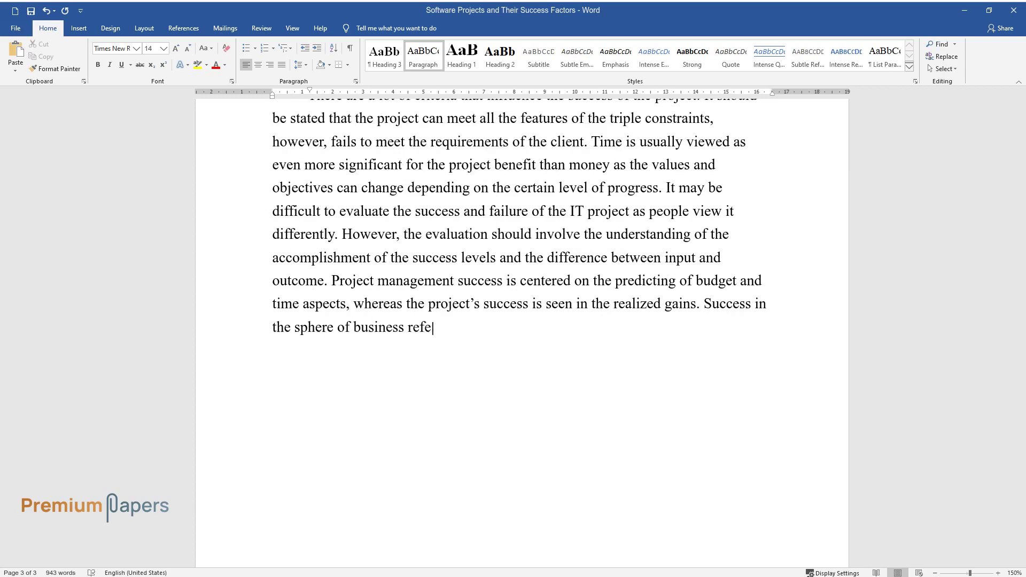
pyautogui.write('rs commonly to the sales made, payb')
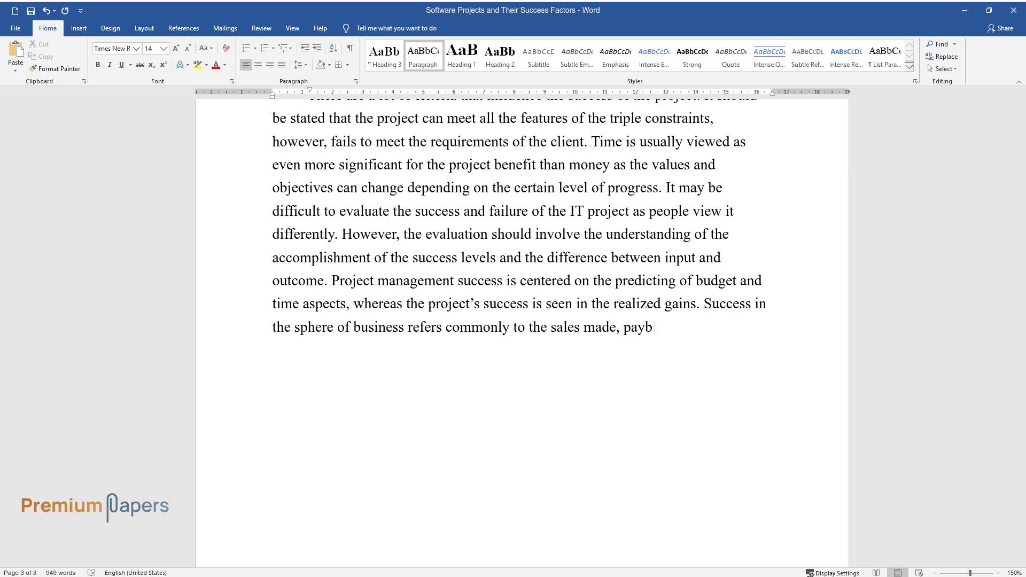
pyautogui.write('ack calculations, and the influence of mark')
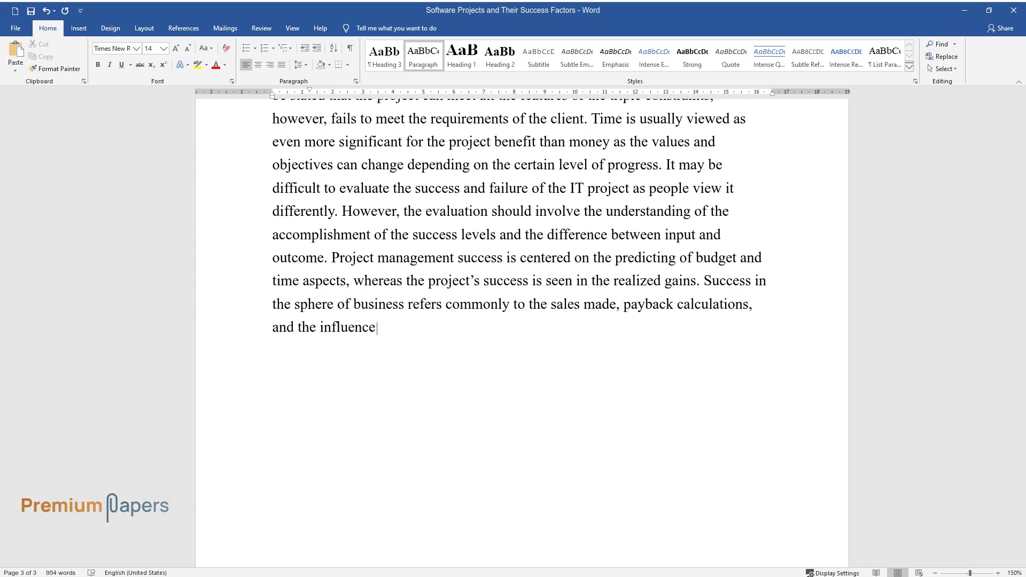
pyautogui.write('eting.')
pyautogui.press('Return')
# Write the 'In conclusion' paragraph up to 'the only aspect that influences the outcome'.
pyautogui.write('I')
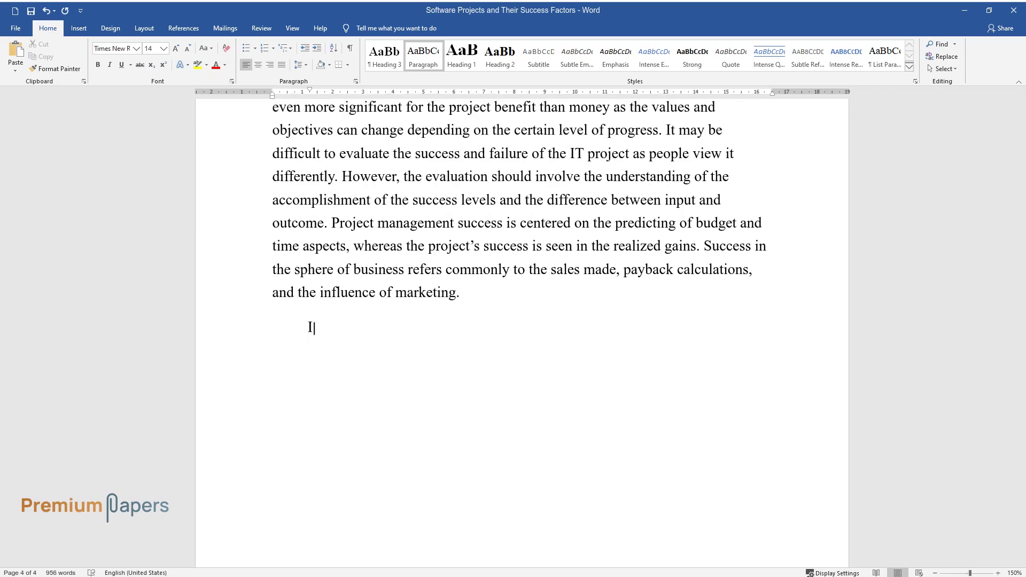
pyautogui.write('n conclusion, it should be pointed')
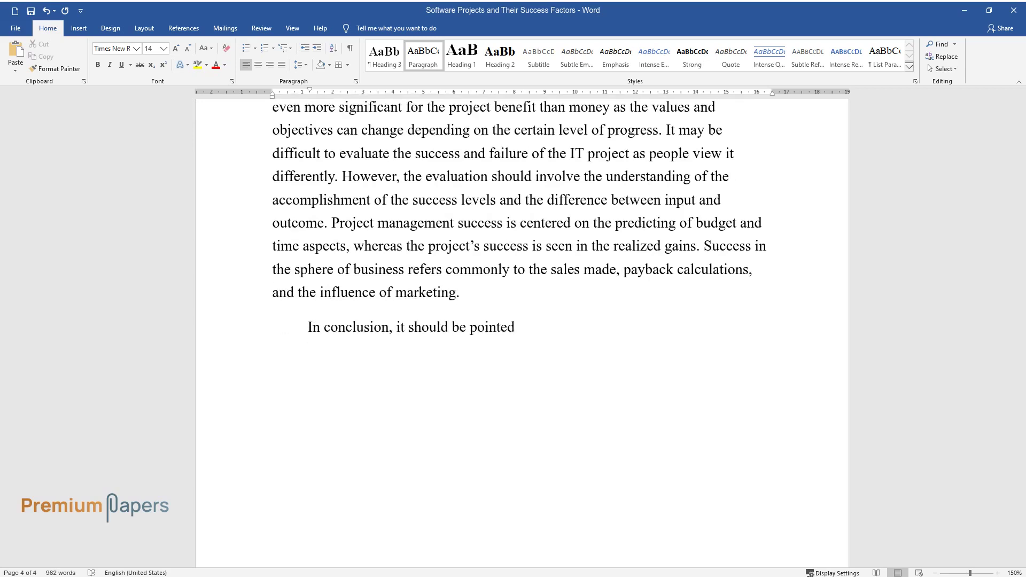
pyautogui.write(' out that the notion of success is')
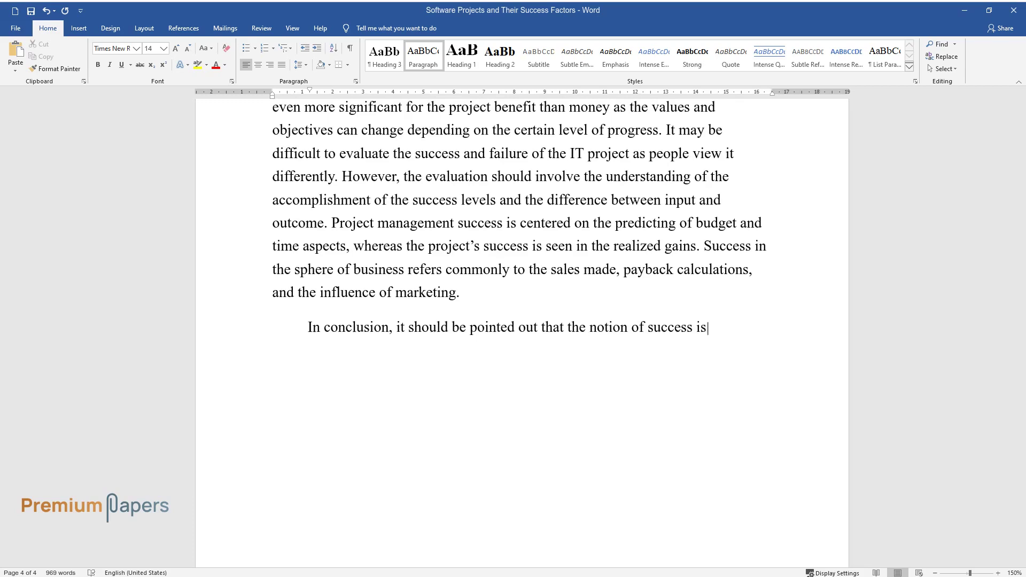
pyautogui.write(' considered to be rather complex a')
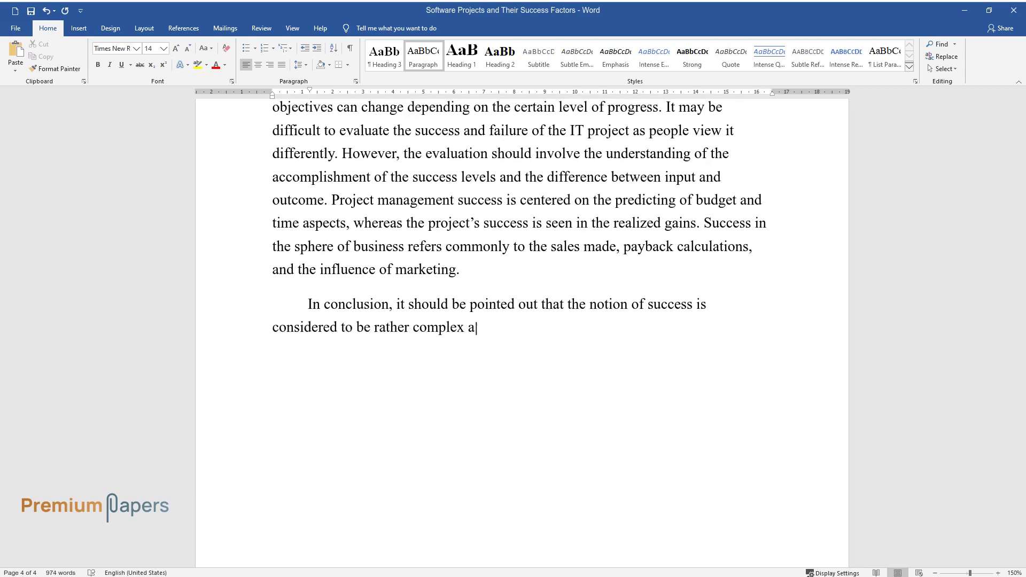
pyautogui.write('nd should be taken into consideration during all the stages')
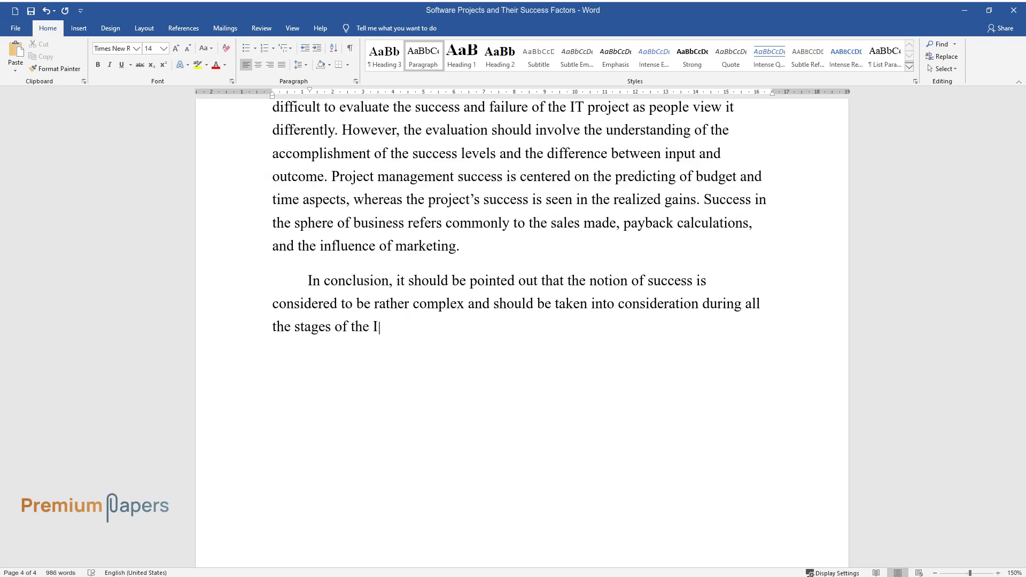
pyautogui.write(' of the IT project. Success can be divided ')
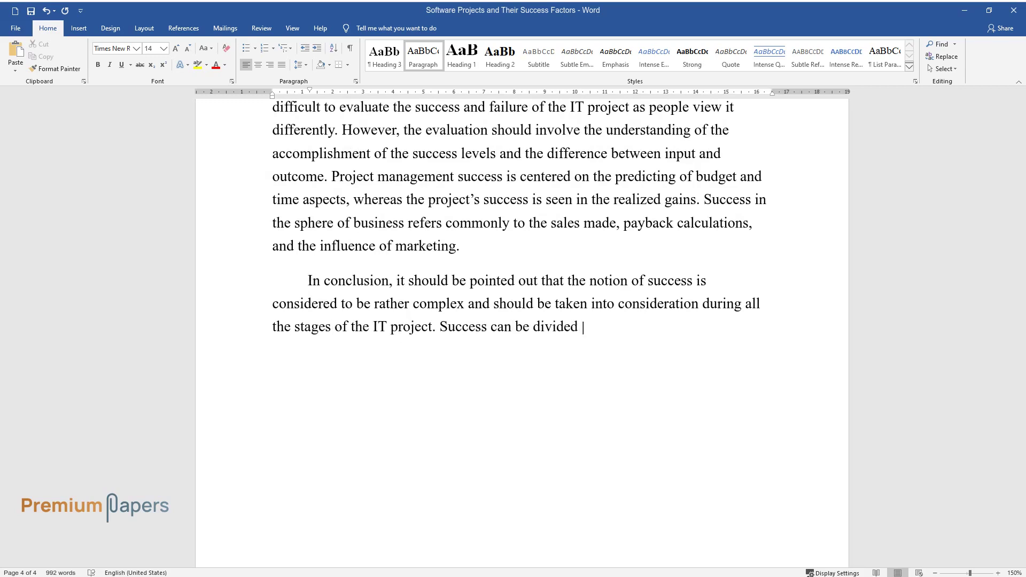
pyautogui.write('into four levels, and every level')
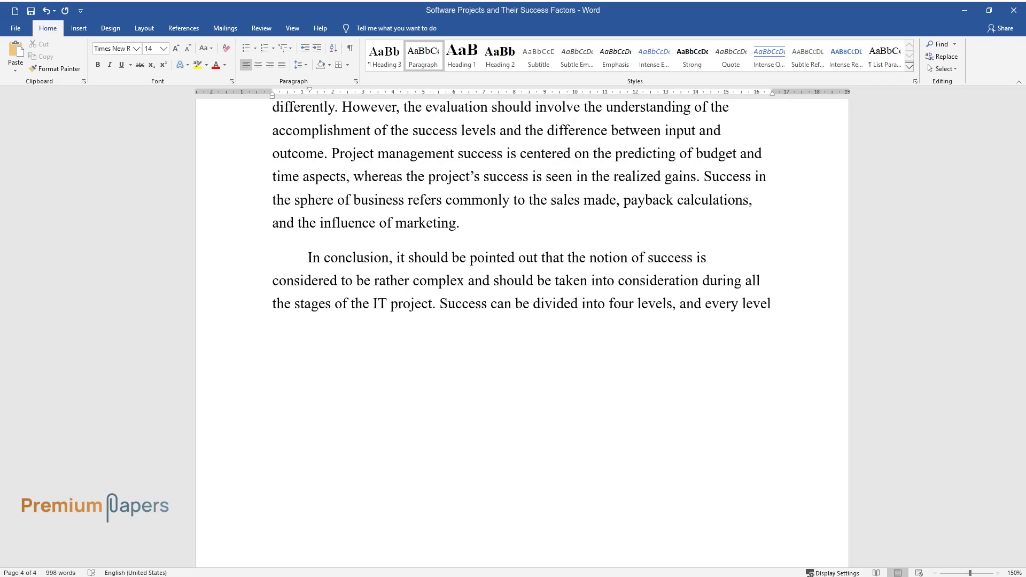
pyautogui.write(' involves specific features; so, th')
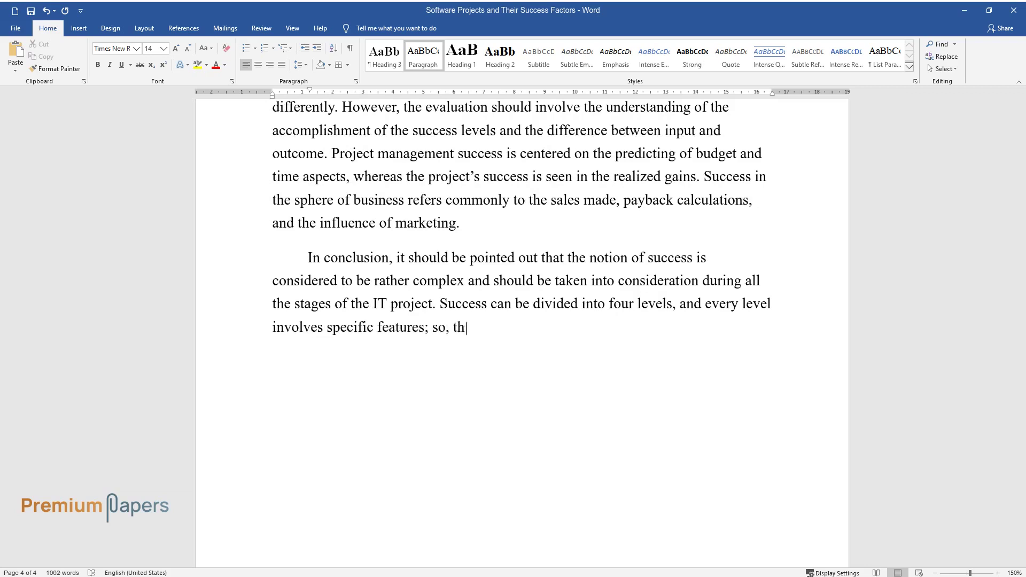
pyautogui.write('e software project can succeed in ')
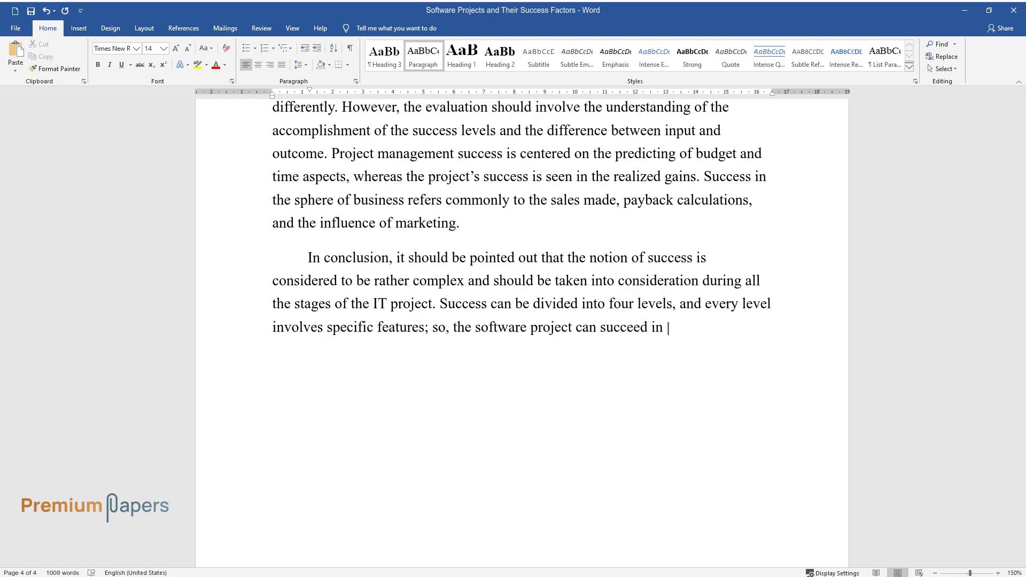
pyautogui.write('one and fail in another. The future success of the')
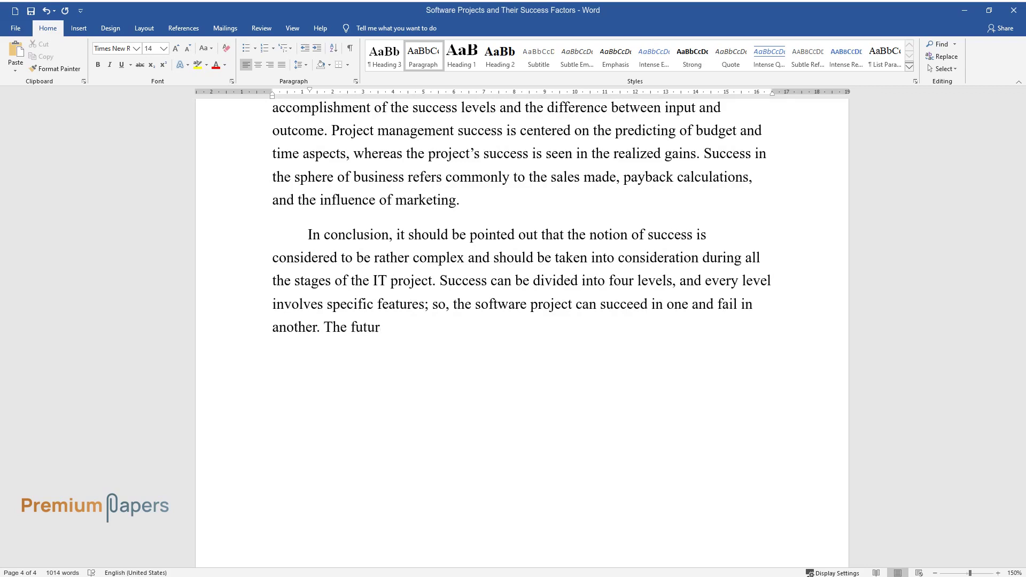
pyautogui.write(' IT project requi')
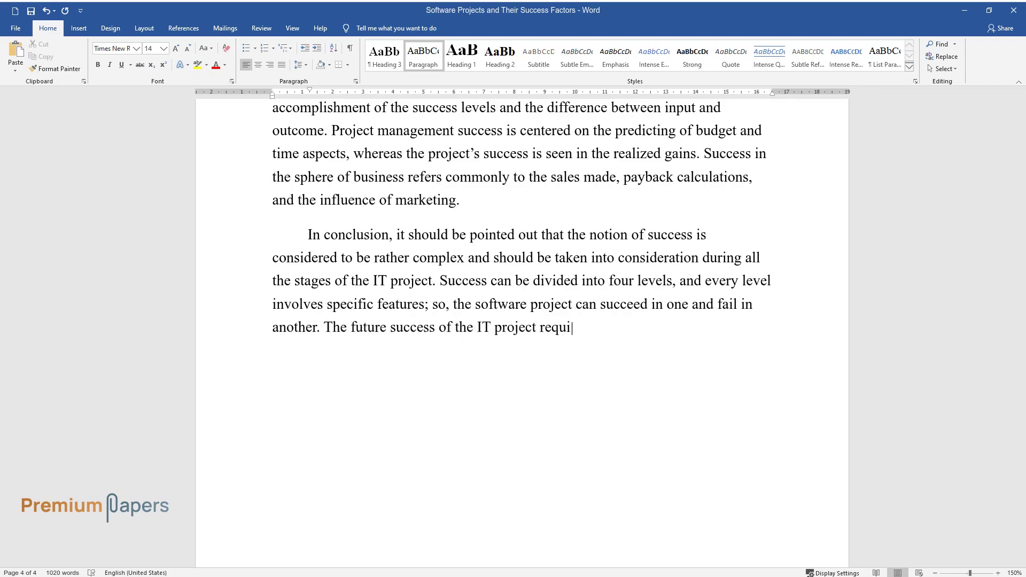
pyautogui.write('res a deeper understanding of the')
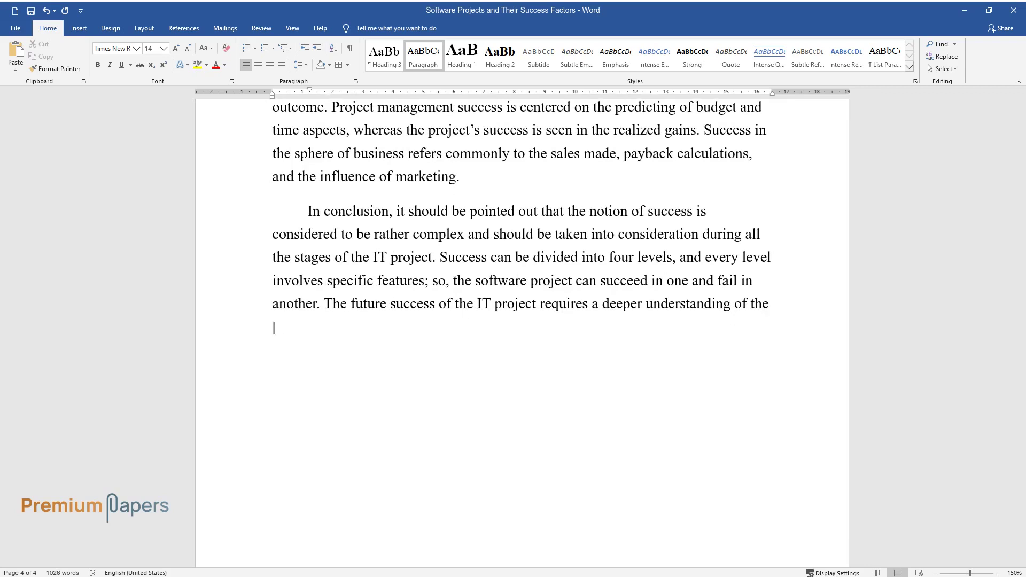
pyautogui.write(' previously made mistakes to achiev')
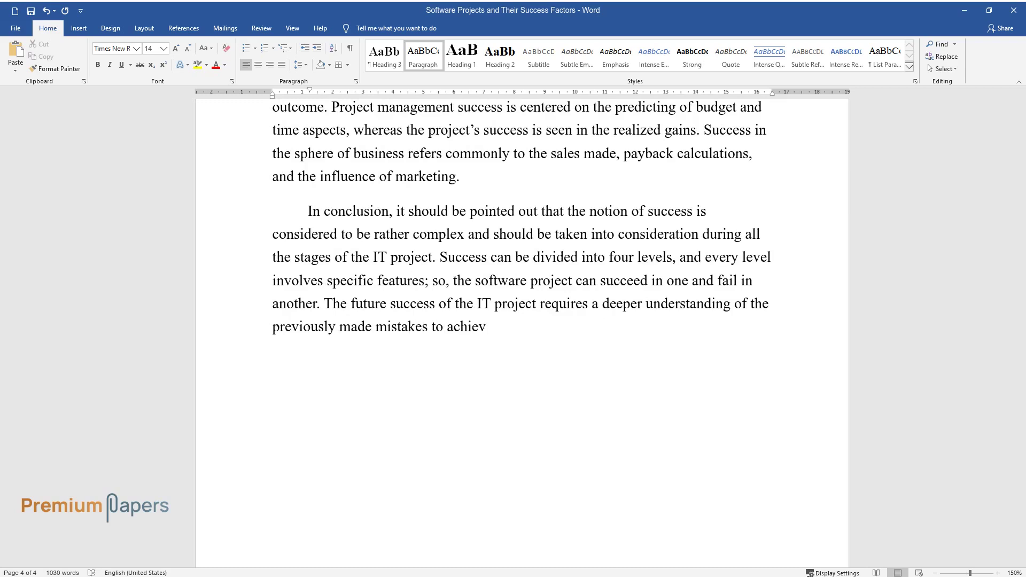
pyautogui.write('e all the goals as it is significant to understand that the triple m')
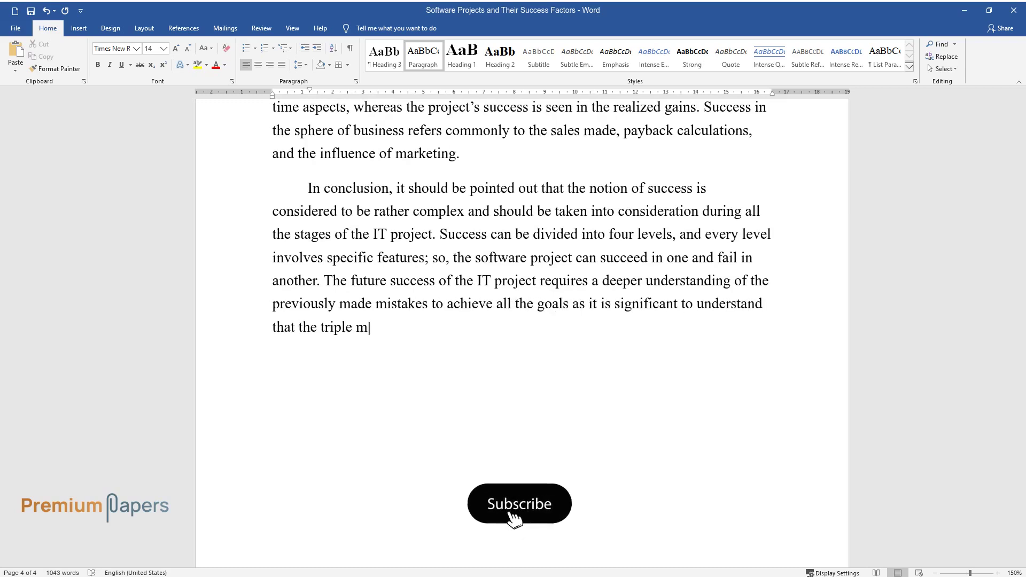
pyautogui.write('odel (time, cost, and performance) is not the only aspect that influ')
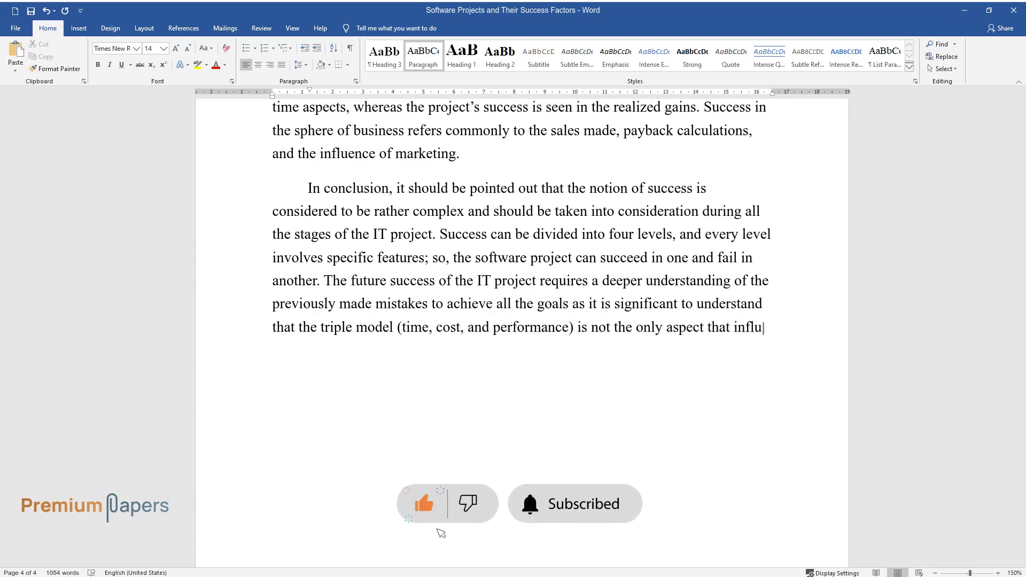
pyautogui.write('ences the outcome of the software')
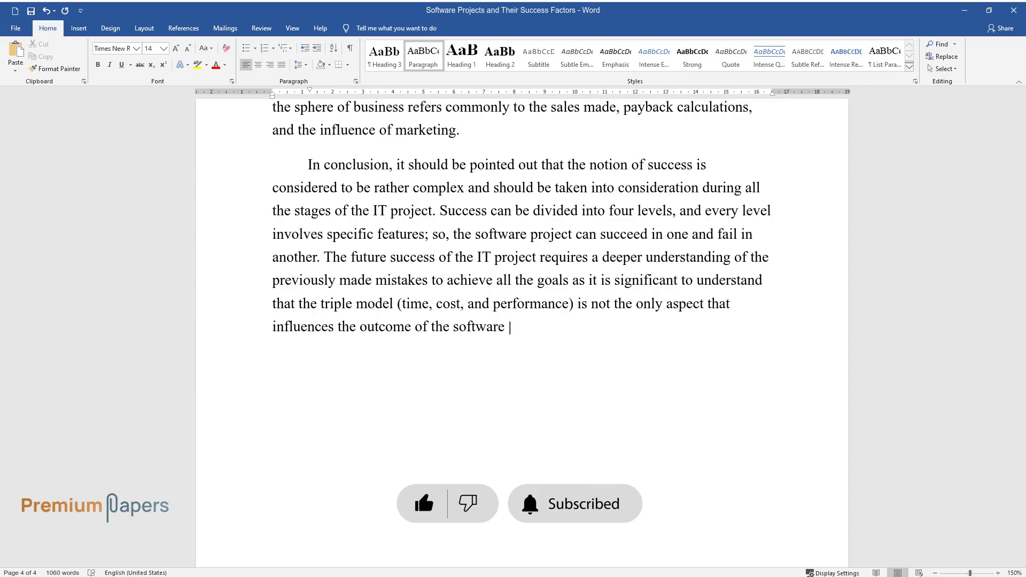